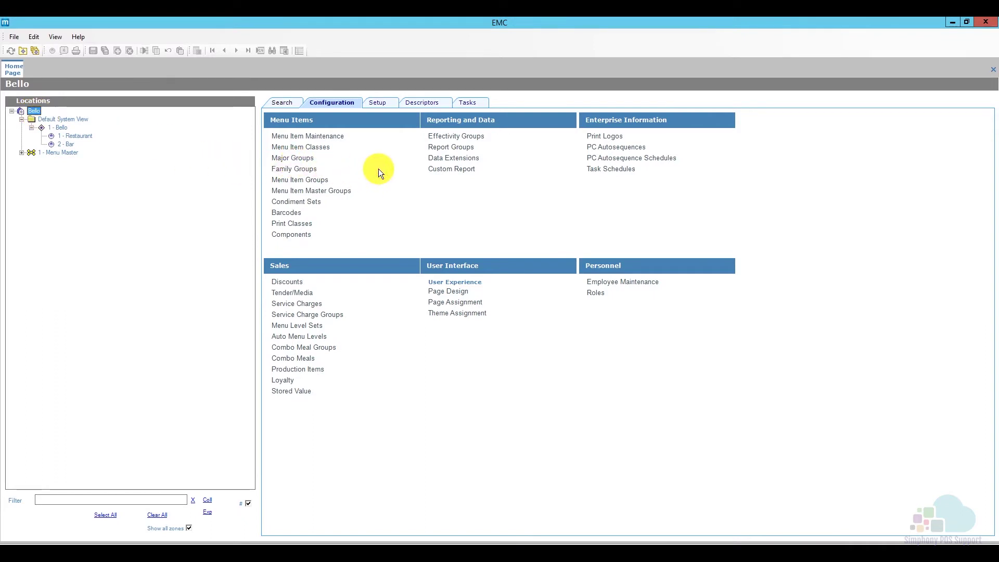
Open the Enterprise-level Menu Item Classes list from the Configuration tab's Menu Items section.
{"action": "left_click", "coordinate": [320, 148]}
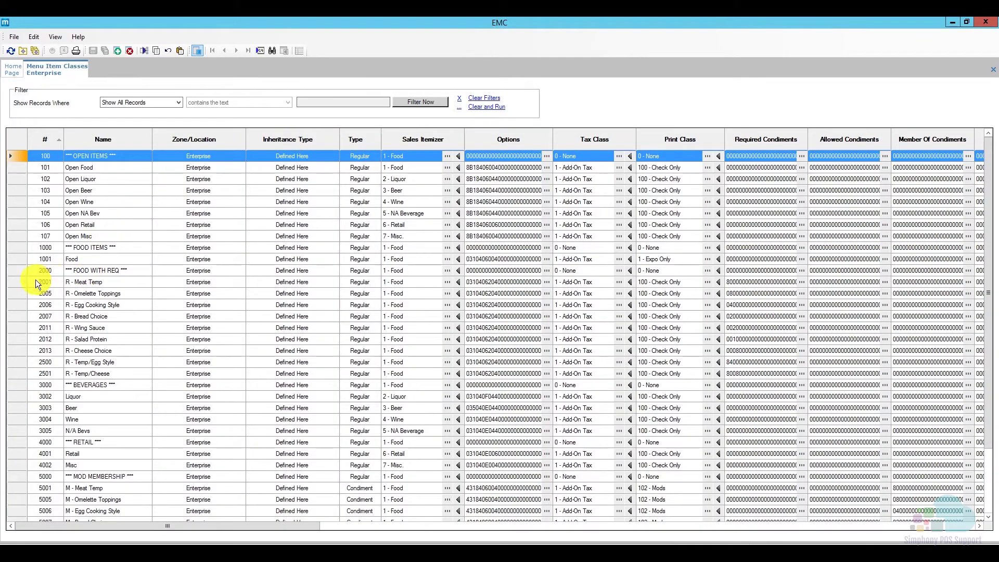
Open class 2001 R - Meat Temp in form view and show its Condiment Groups settings.
{"action": "double_click", "coordinate": [17, 282]}
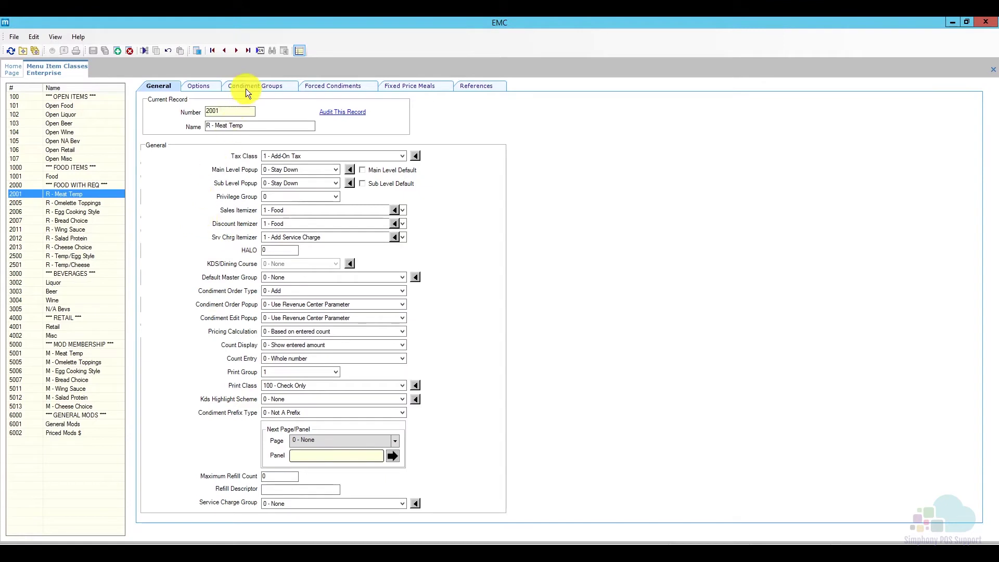
{"action": "left_click", "coordinate": [245, 89]}
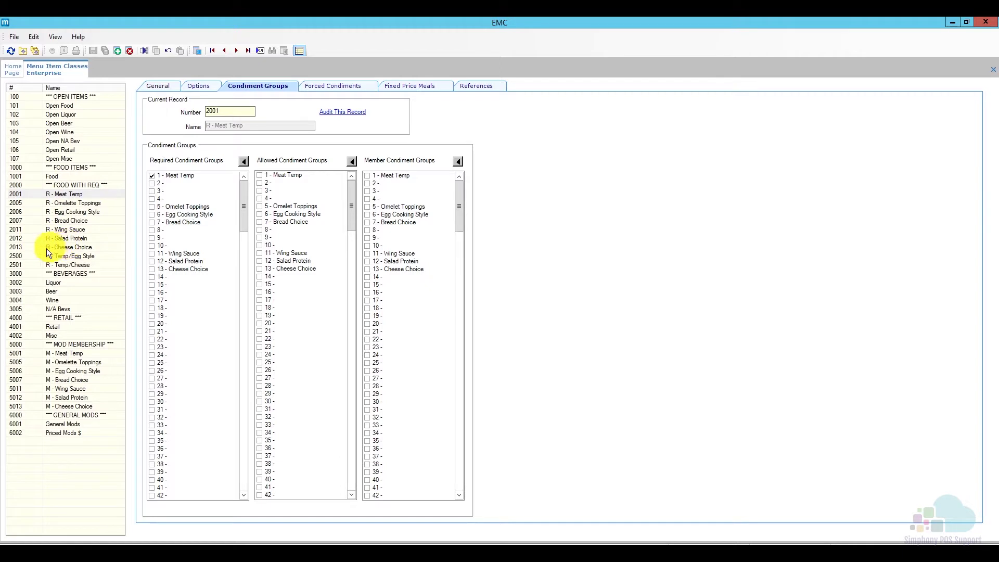
Switch to class 2500 R - Temp/Egg Style, then bring up the Condiment Group Names list.
{"action": "left_click", "coordinate": [71, 255]}
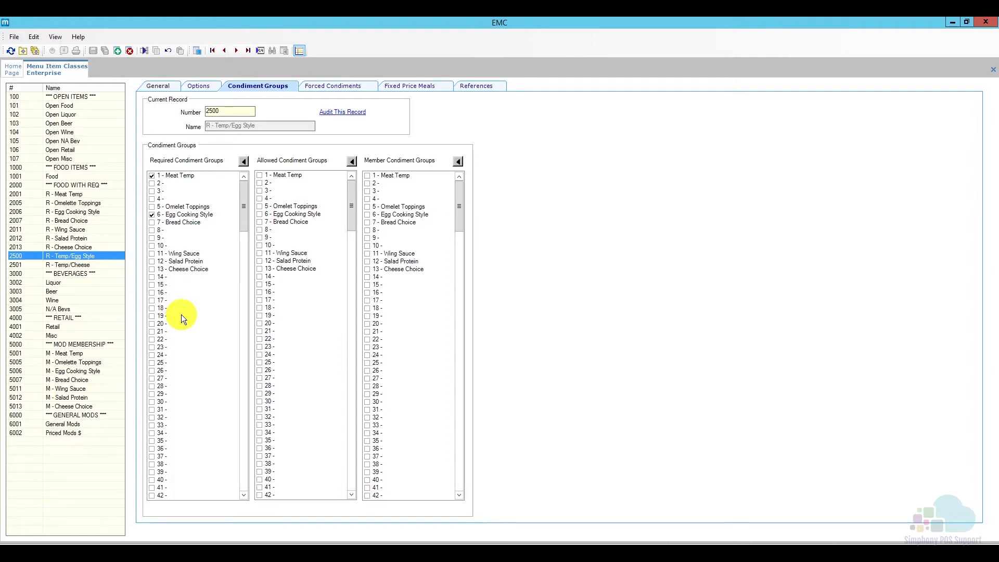
{"action": "left_click", "coordinate": [244, 161]}
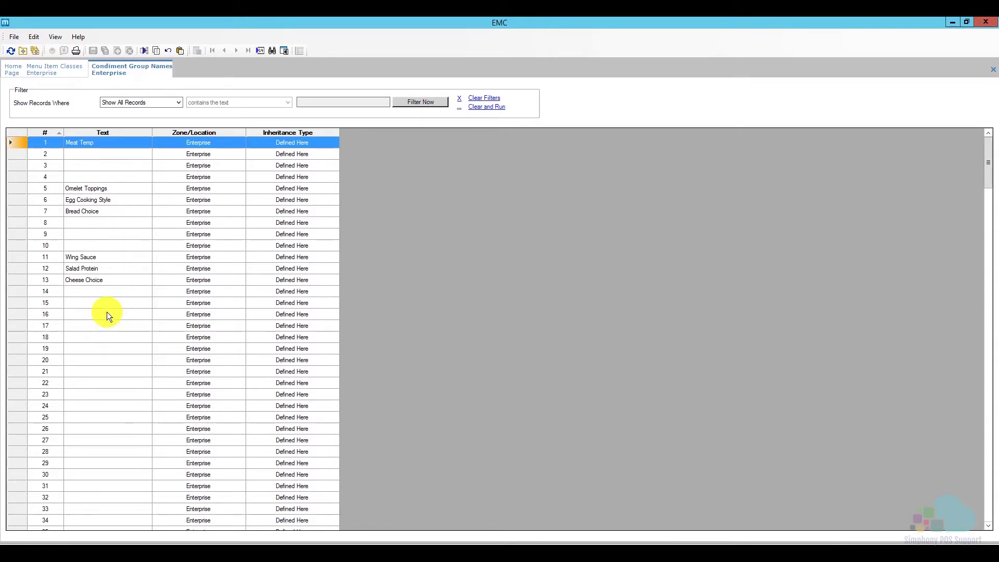
Name condiment groups 20 Pasta Type, 21 Sauce Type and 22 Pasta Protein, save, and close the list.
{"action": "left_click", "coordinate": [94, 360]}
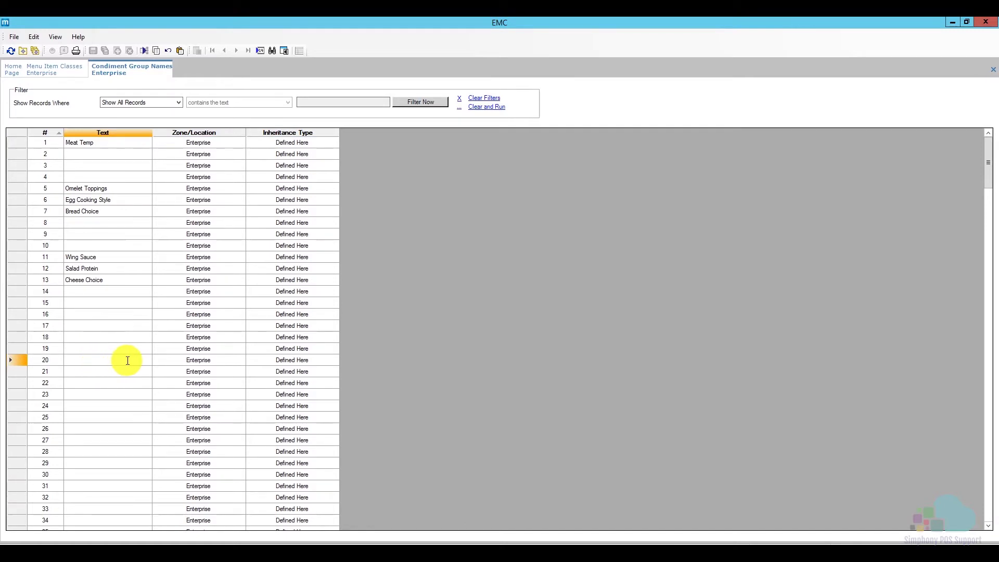
{"action": "type", "text": "Pa"}
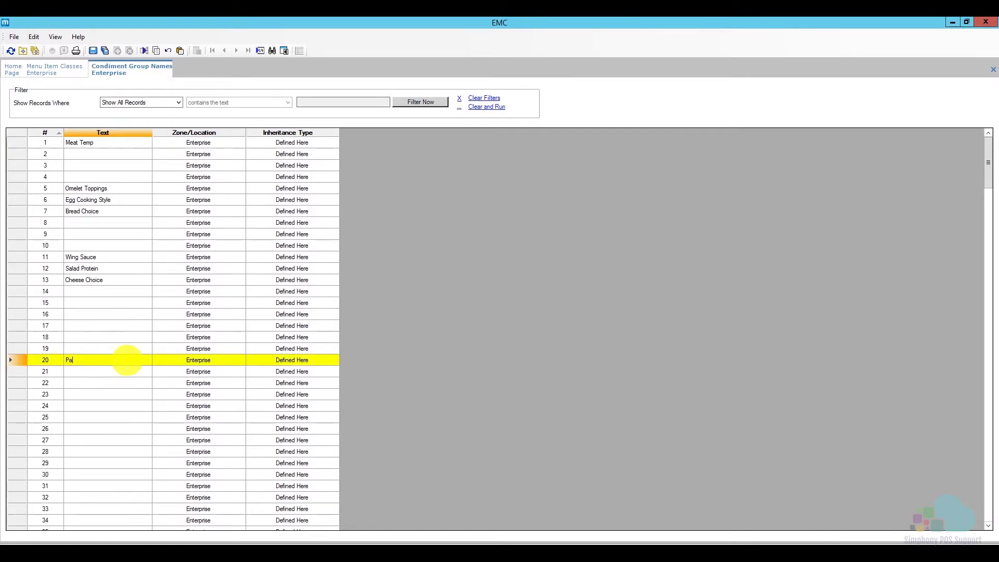
{"action": "type", "text": "sta Type"}
{"action": "left_click", "coordinate": [123, 370]}
{"action": "type", "text": "S"}
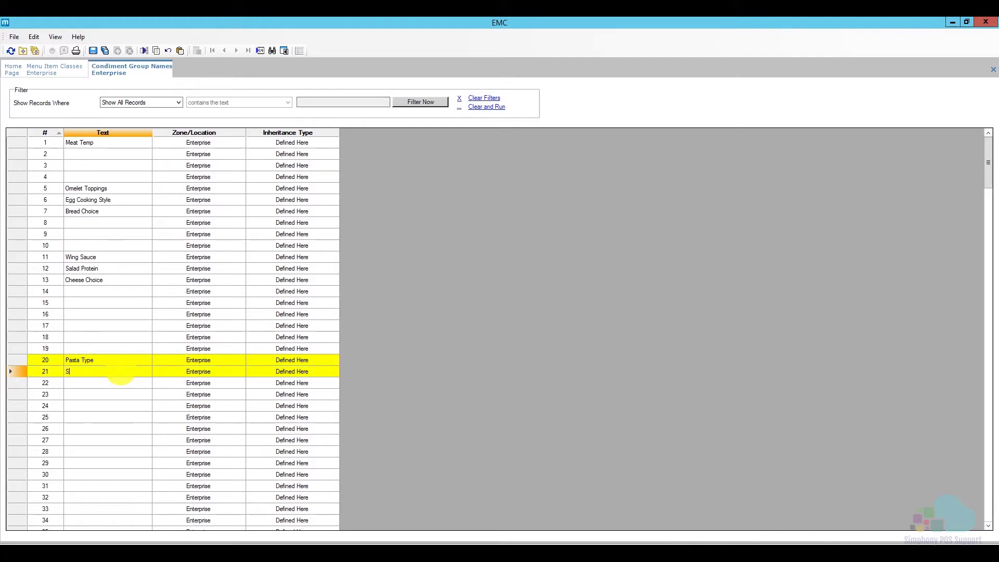
{"action": "type", "text": "auce Type"}
{"action": "left_click", "coordinate": [105, 383]}
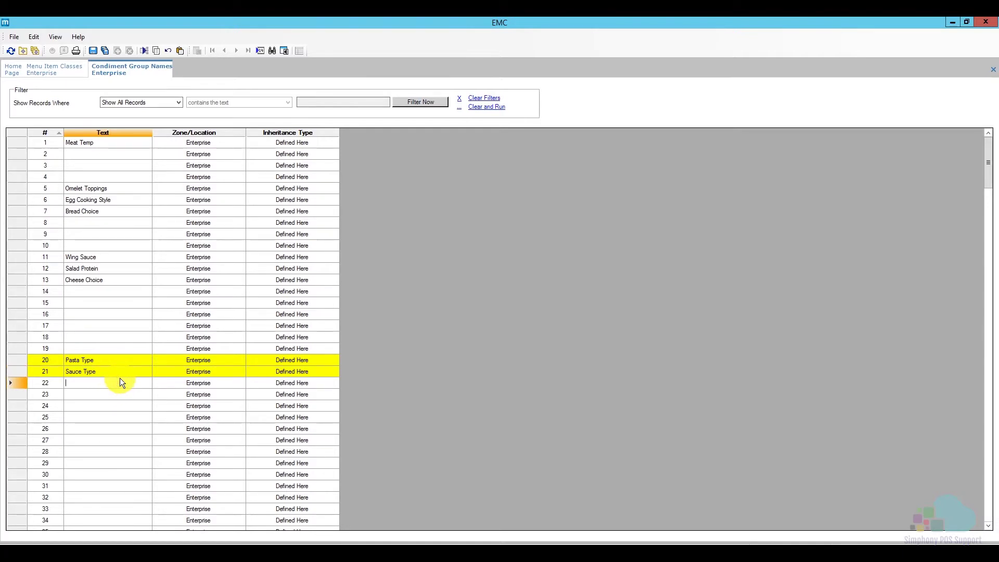
{"action": "type", "text": "Pasta Protein"}
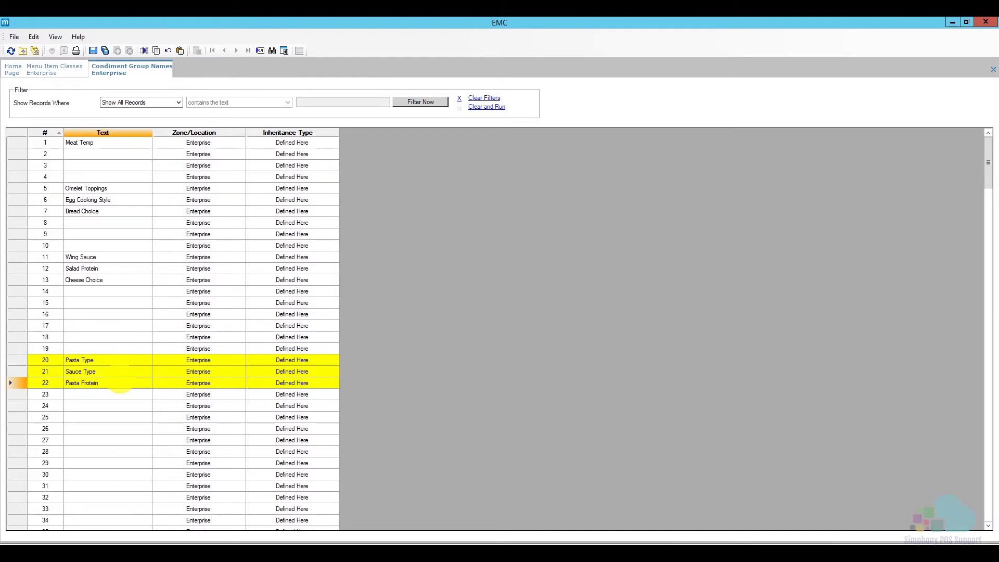
{"action": "left_click", "coordinate": [94, 53]}
{"action": "right_click", "coordinate": [146, 69]}
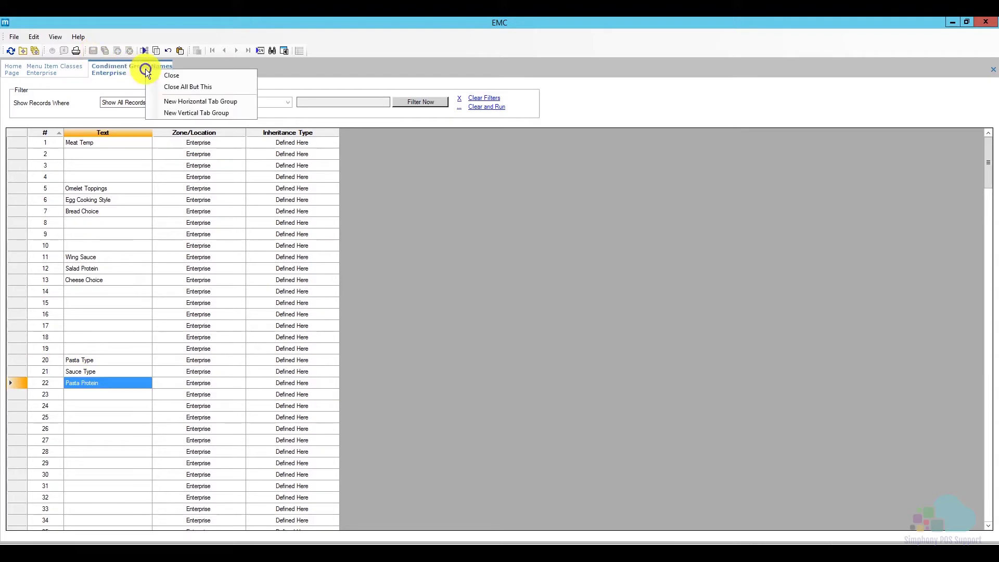
{"action": "left_click", "coordinate": [163, 74]}
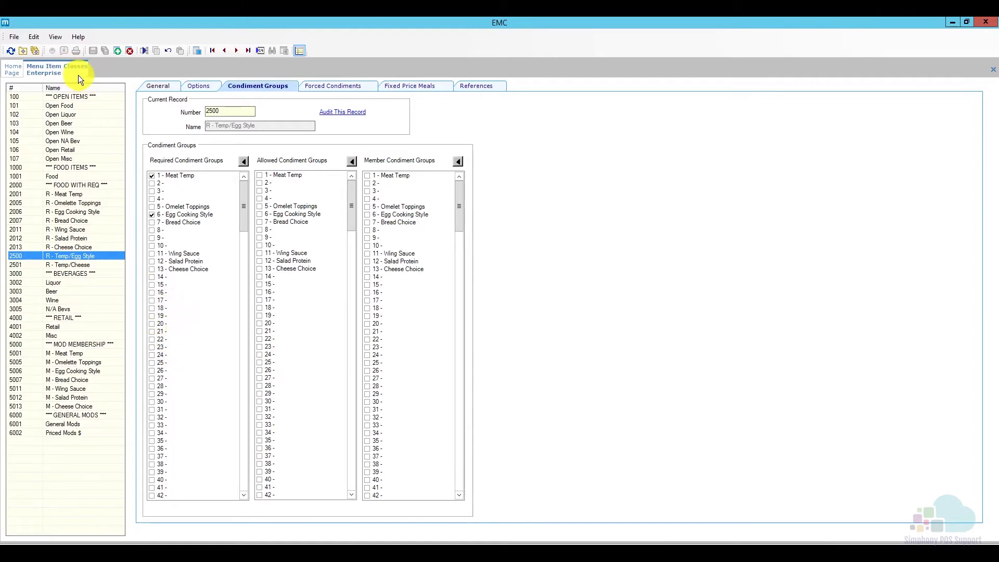
Refresh class 2500 so groups 20 Pasta Type, 21 Sauce Type and 22 Pasta Protein appear.
{"action": "left_click", "coordinate": [8, 49]}
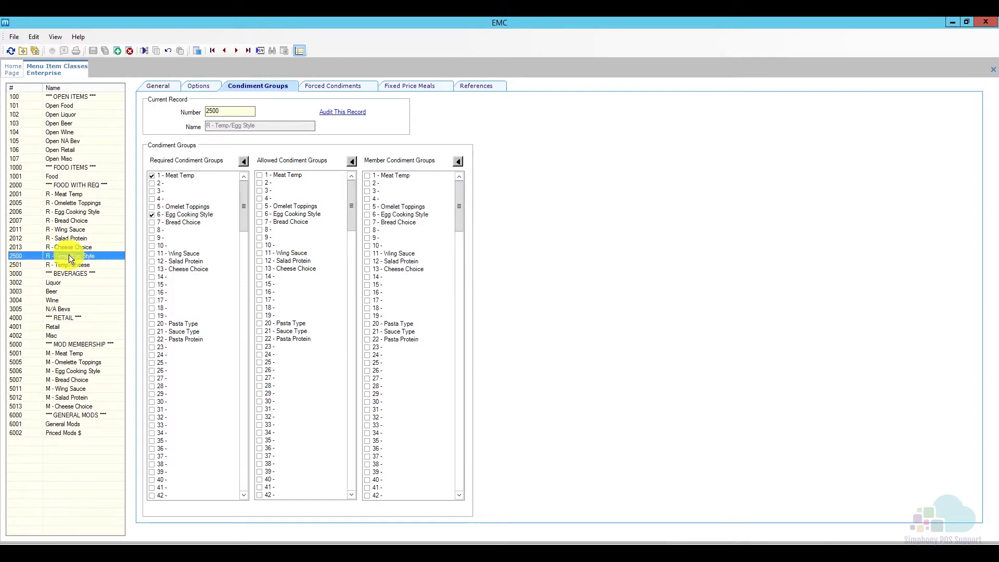
Insert class 2502 'R - BYO Pasta' using R - Temp/Egg Style as the template.
{"action": "left_click", "coordinate": [116, 51]}
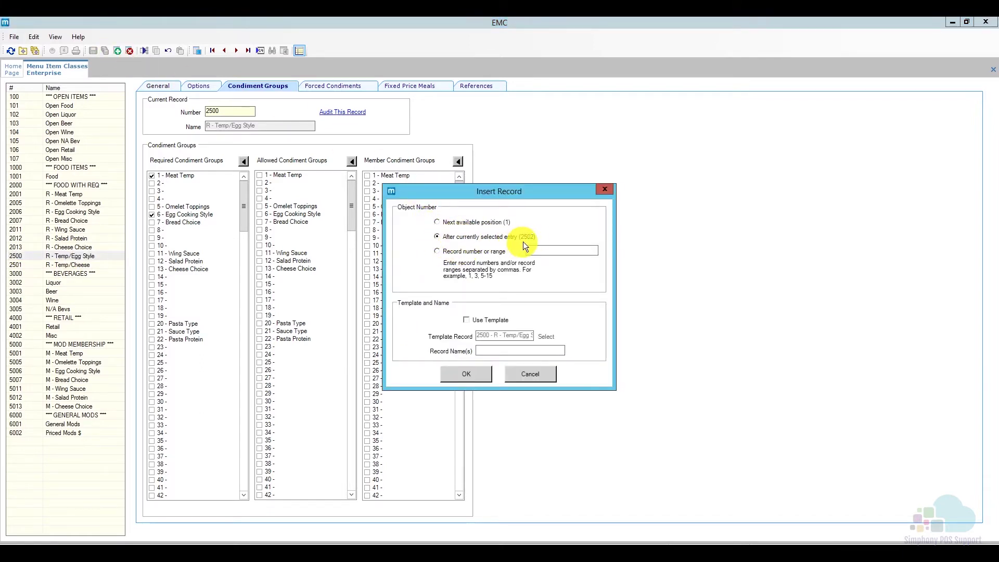
{"action": "left_click", "coordinate": [488, 320]}
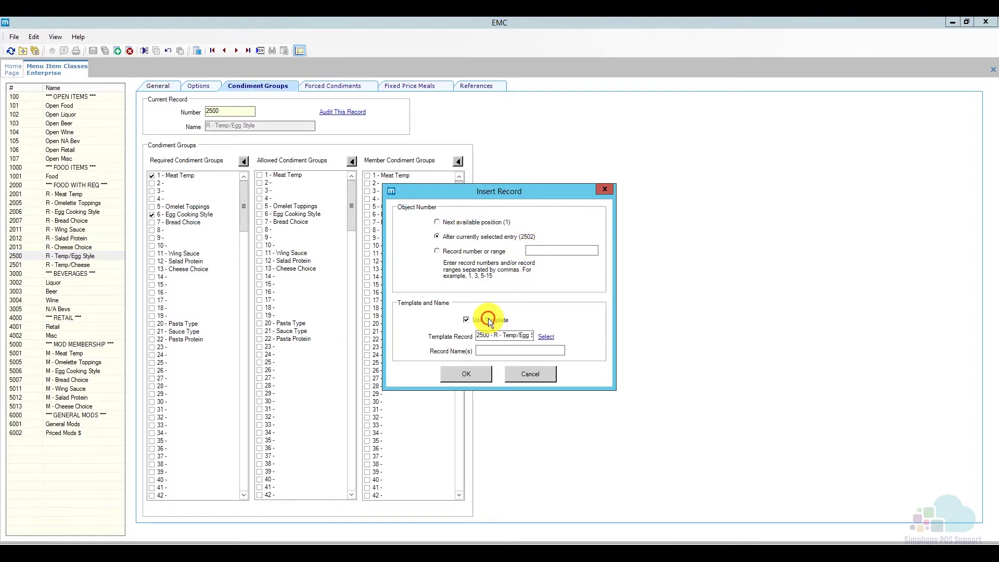
{"action": "left_click", "coordinate": [561, 350]}
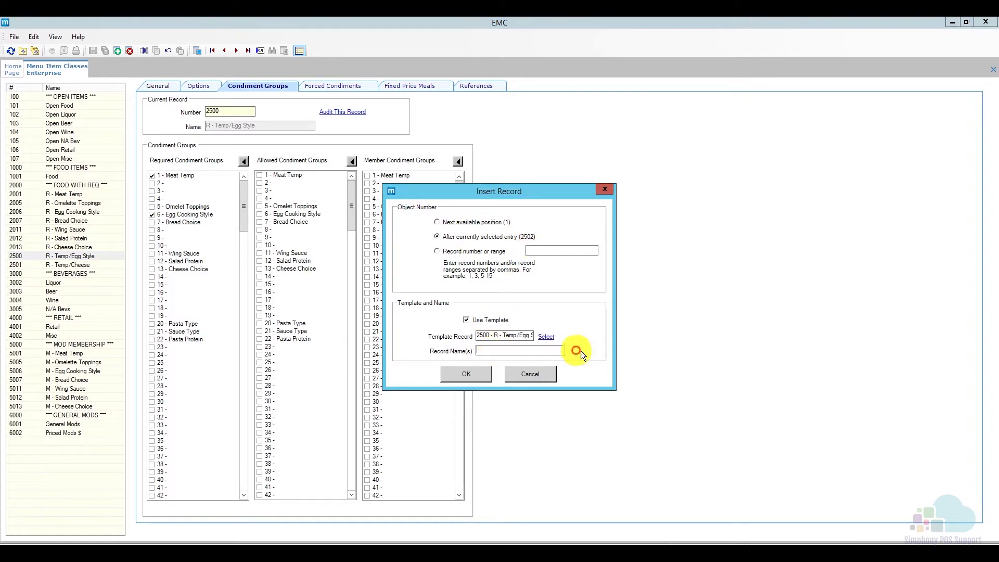
{"action": "type", "text": "R"}
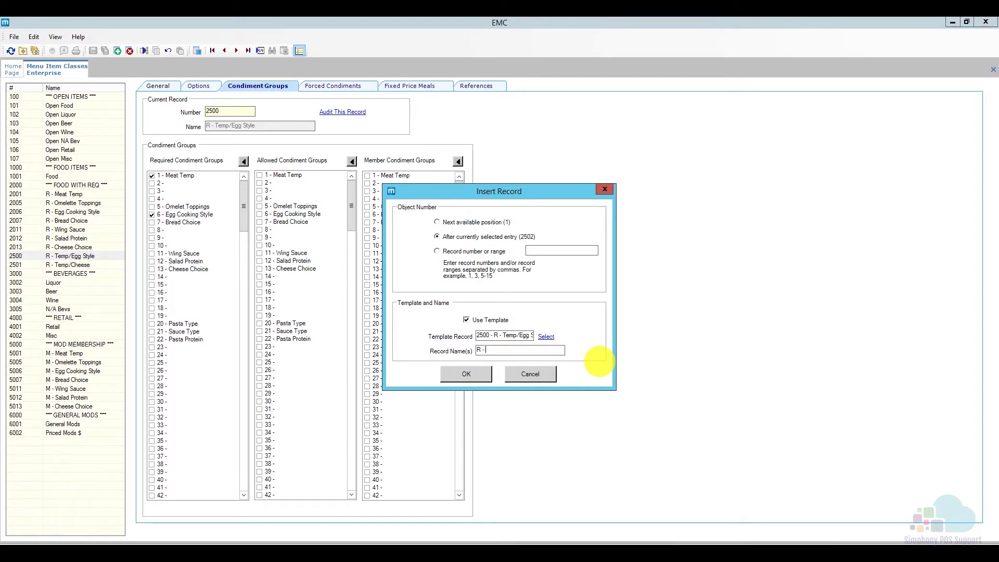
{"action": "type", "text": " - BYO Pasta"}
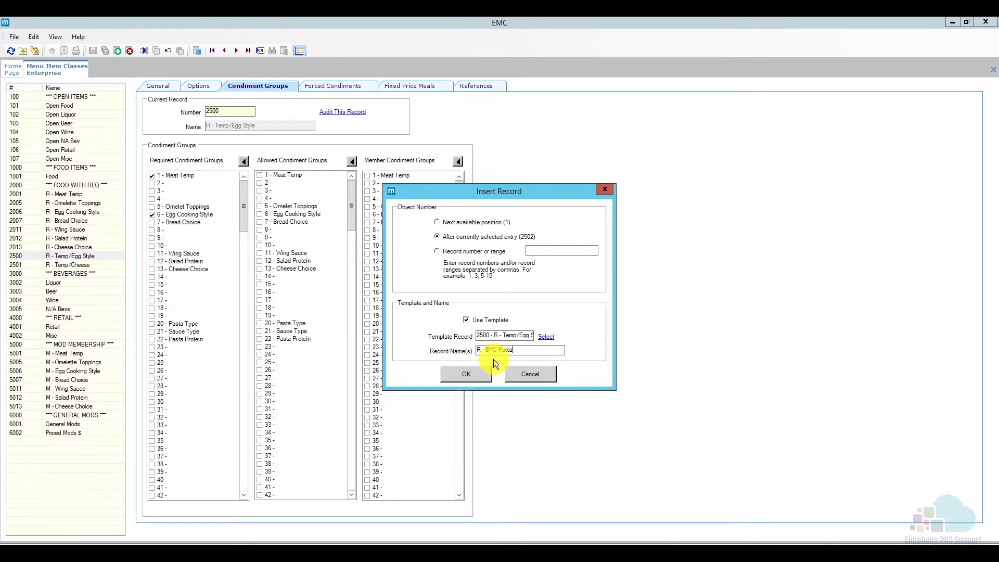
{"action": "left_click", "coordinate": [471, 374]}
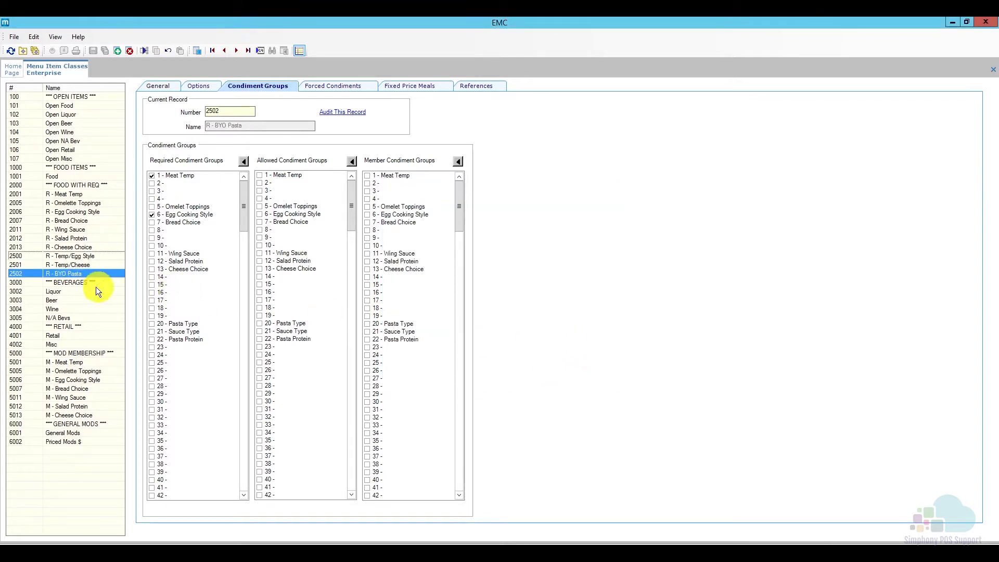
For R - BYO Pasta, uncheck required groups 1 and 6 and check 20, 21 and 22.
{"action": "left_click", "coordinate": [84, 275]}
{"action": "left_click", "coordinate": [176, 177]}
{"action": "left_click", "coordinate": [174, 213]}
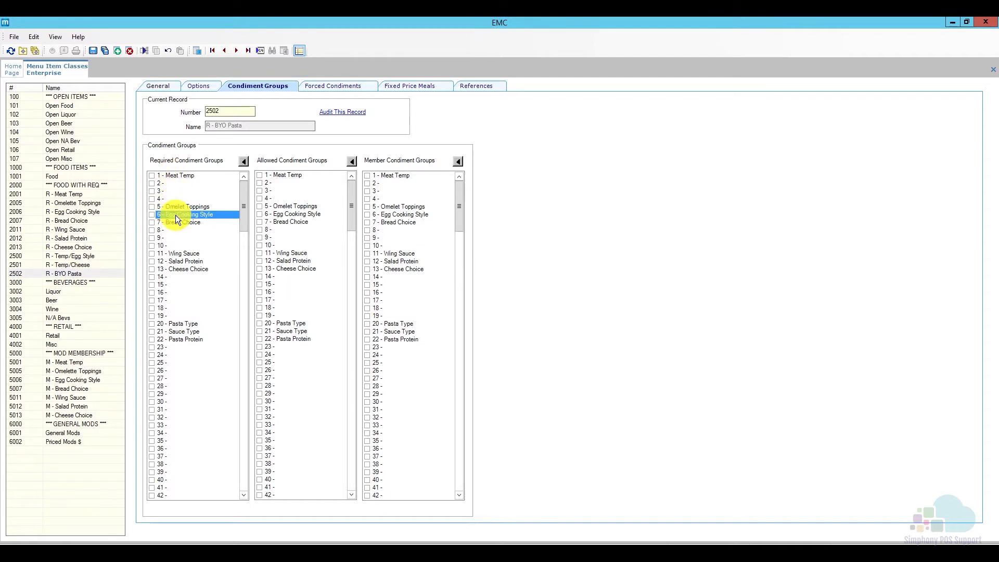
{"action": "left_click", "coordinate": [174, 324]}
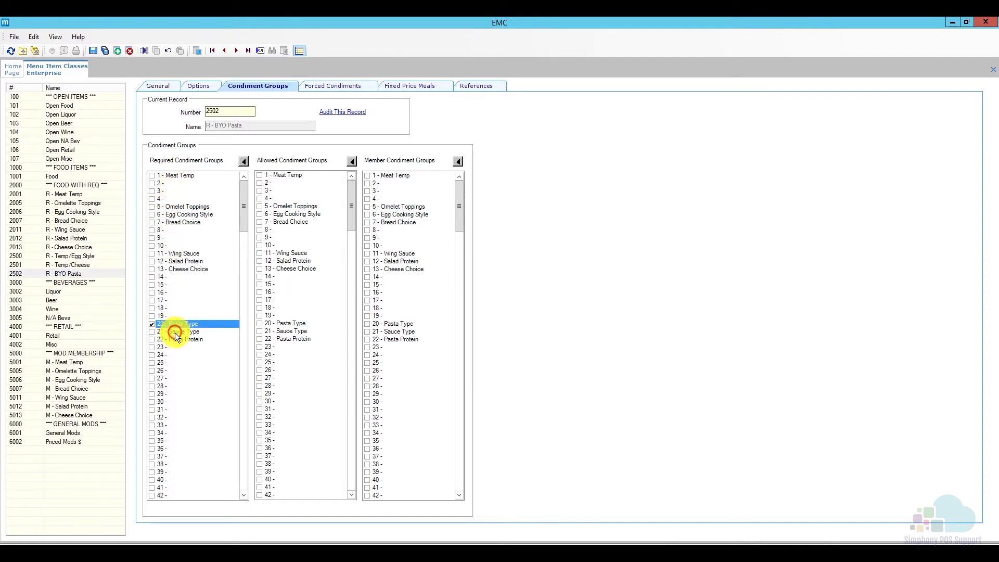
{"action": "left_click", "coordinate": [175, 331]}
{"action": "left_click", "coordinate": [179, 340]}
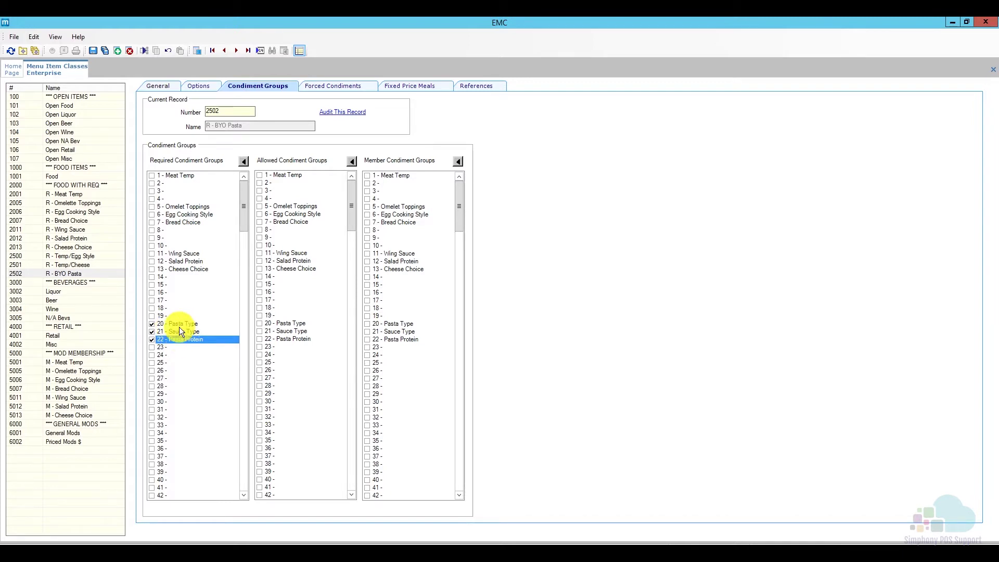
Show class 2502's Forced Condiments settings to review rows 20–22.
{"action": "left_click", "coordinate": [323, 88]}
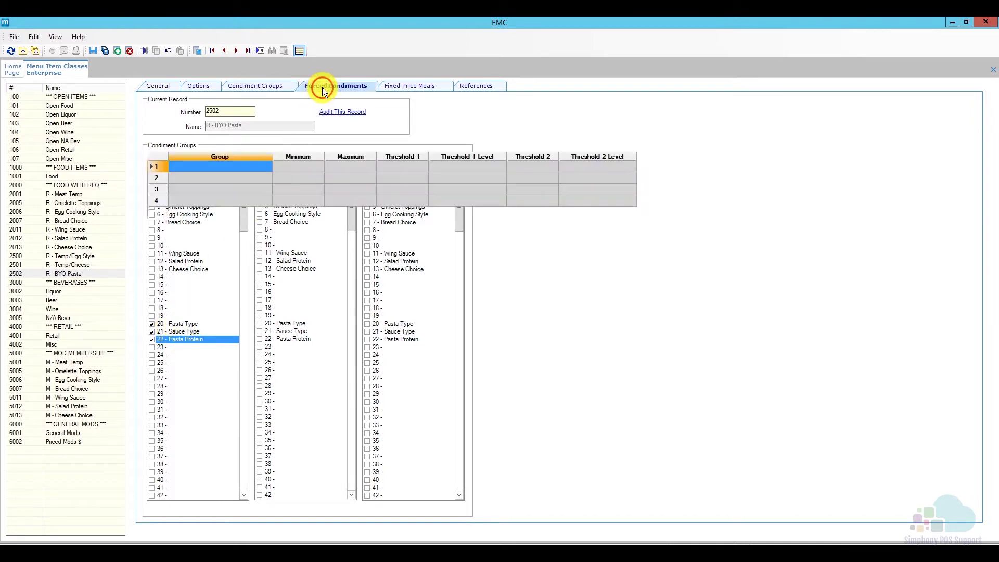
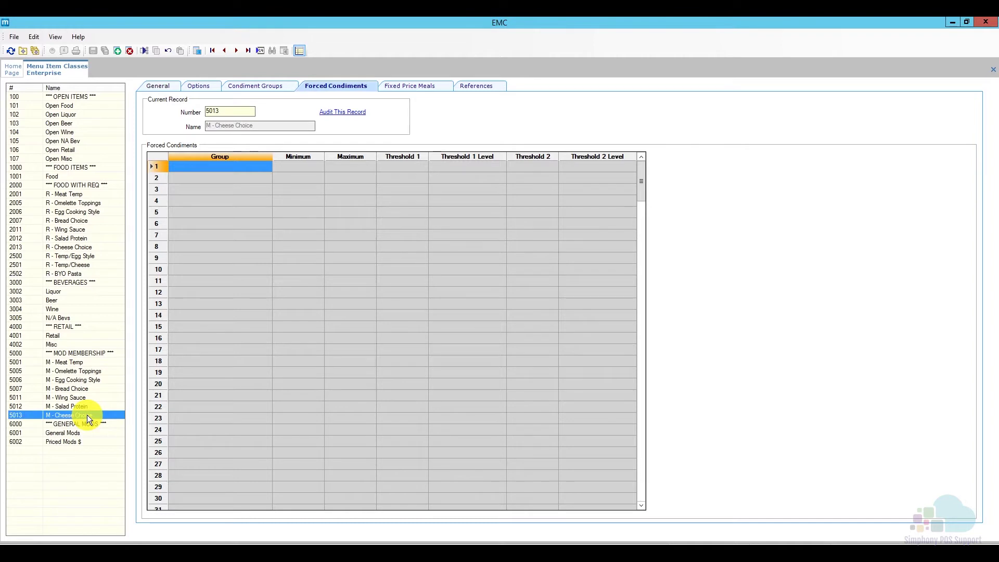
Create menu item class 5020 'M - Pasta Type' using M - Cheese Choice (5013) as template.
{"action": "left_click", "coordinate": [249, 86]}
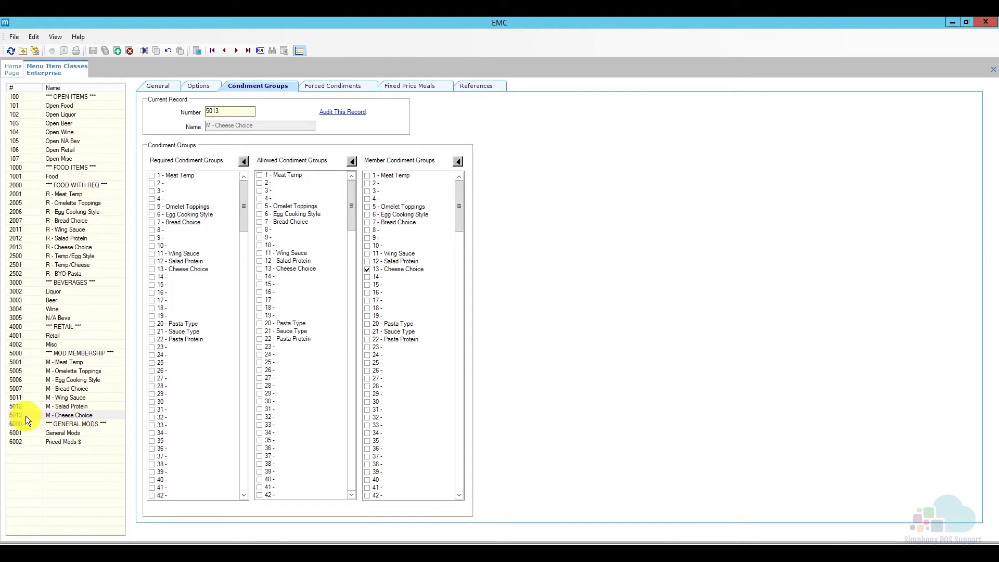
{"action": "left_click", "coordinate": [74, 415]}
{"action": "left_click", "coordinate": [118, 50]}
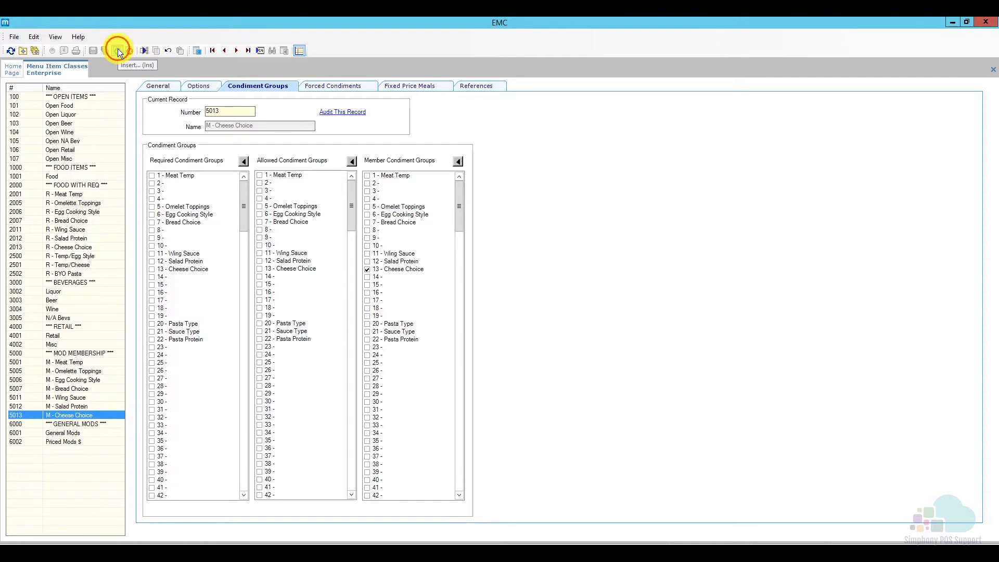
{"action": "left_click", "coordinate": [462, 250]}
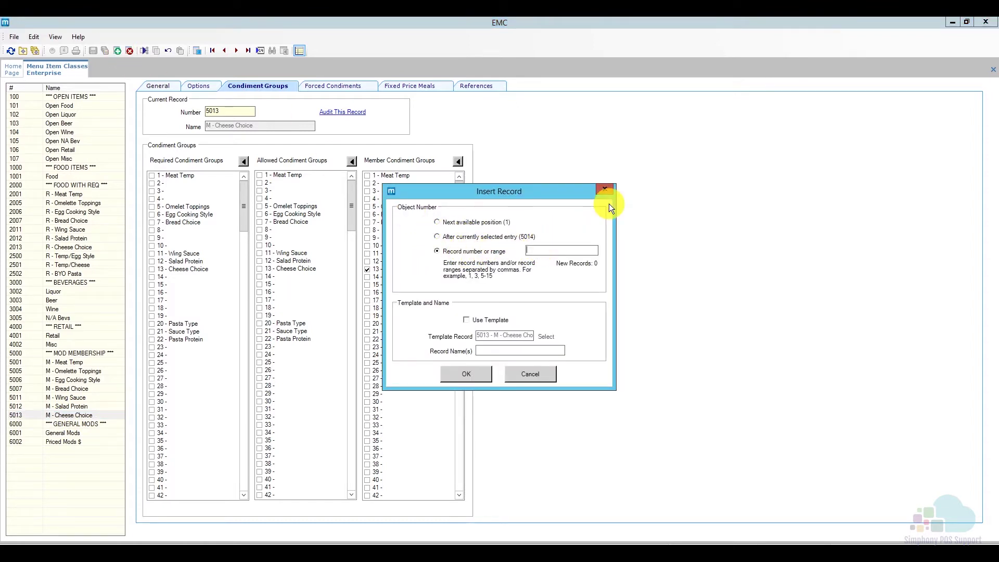
{"action": "type", "text": "5020"}
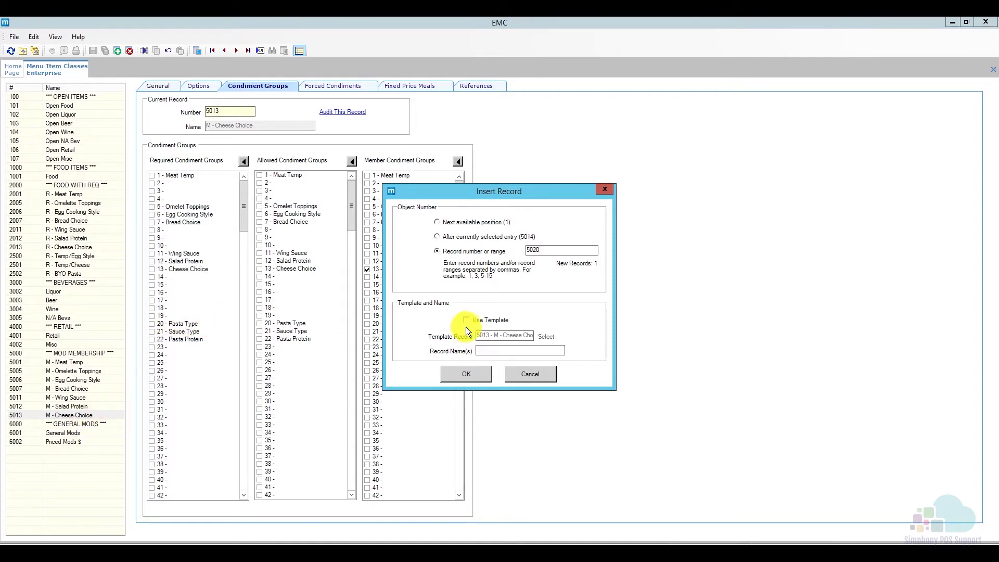
{"action": "left_click", "coordinate": [481, 320]}
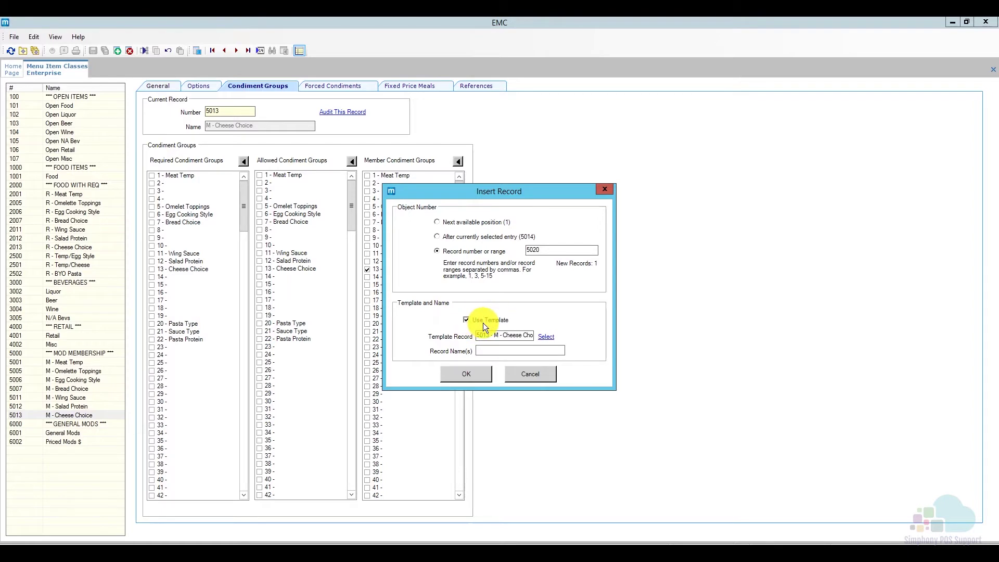
{"action": "left_click", "coordinate": [512, 350]}
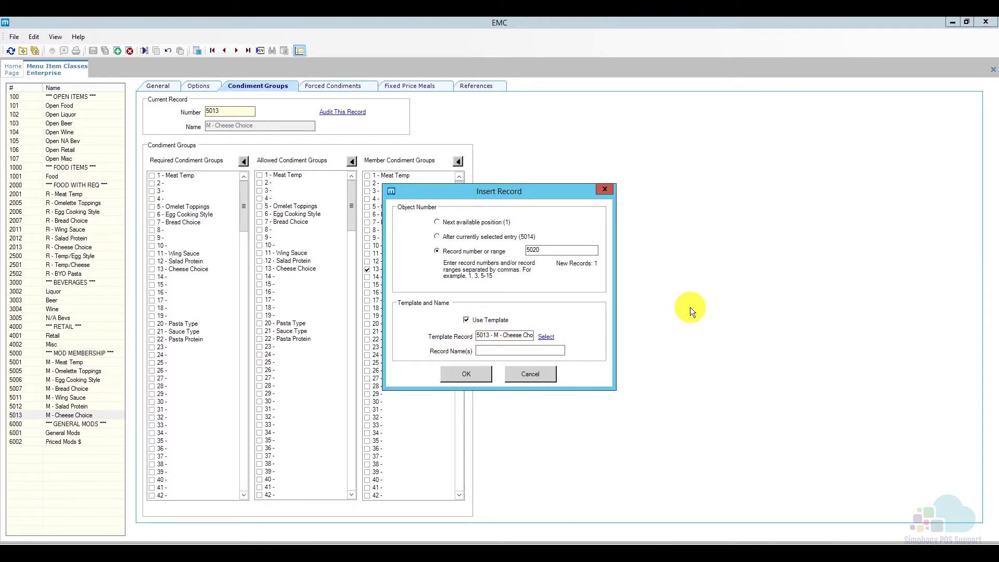
{"action": "type", "text": "M - Pasta Type"}
{"action": "left_click", "coordinate": [471, 373]}
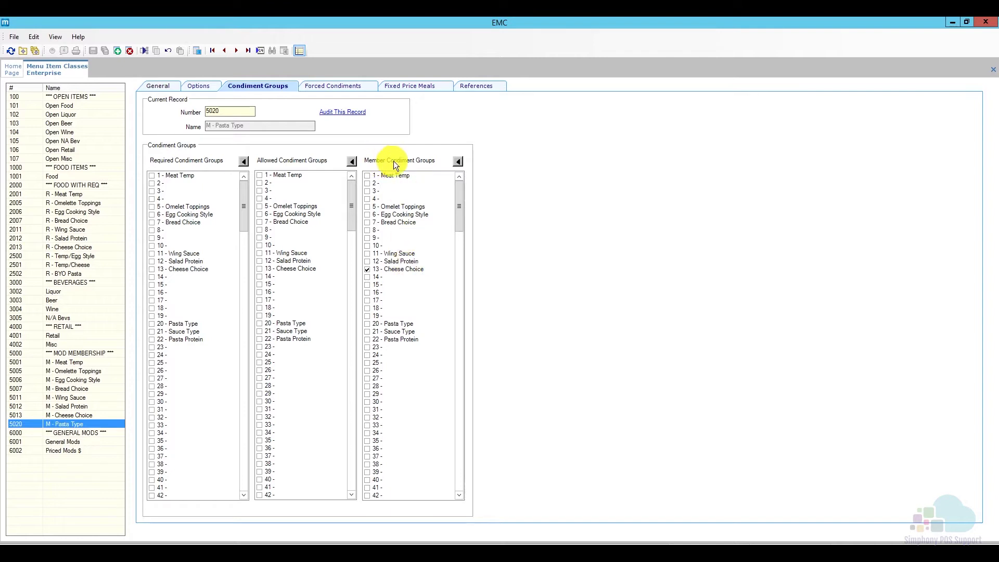
Move class 5020 from condiment group 13 Cheese Choice to group 20 Pasta Type and save.
{"action": "left_click", "coordinate": [370, 268]}
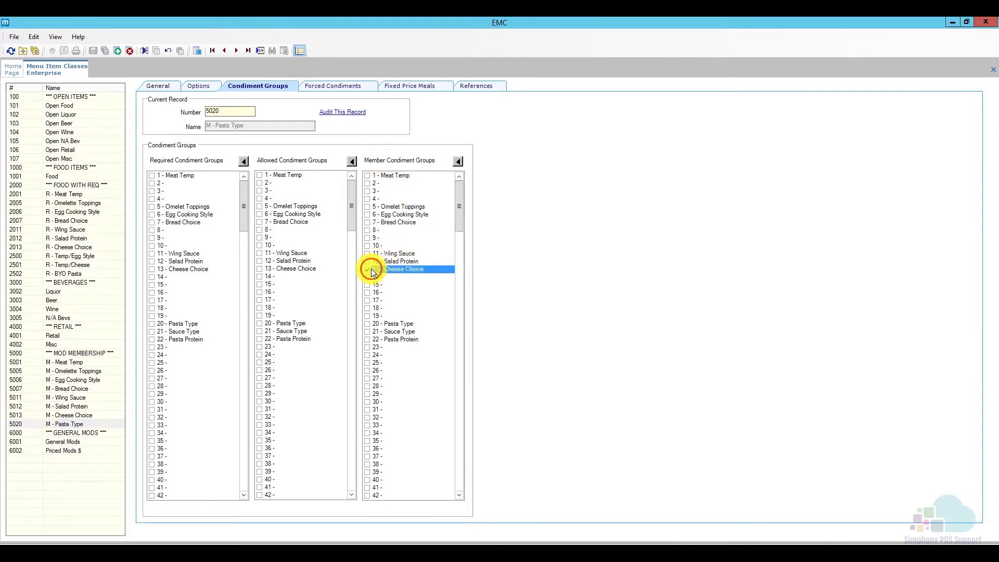
{"action": "left_click", "coordinate": [376, 323]}
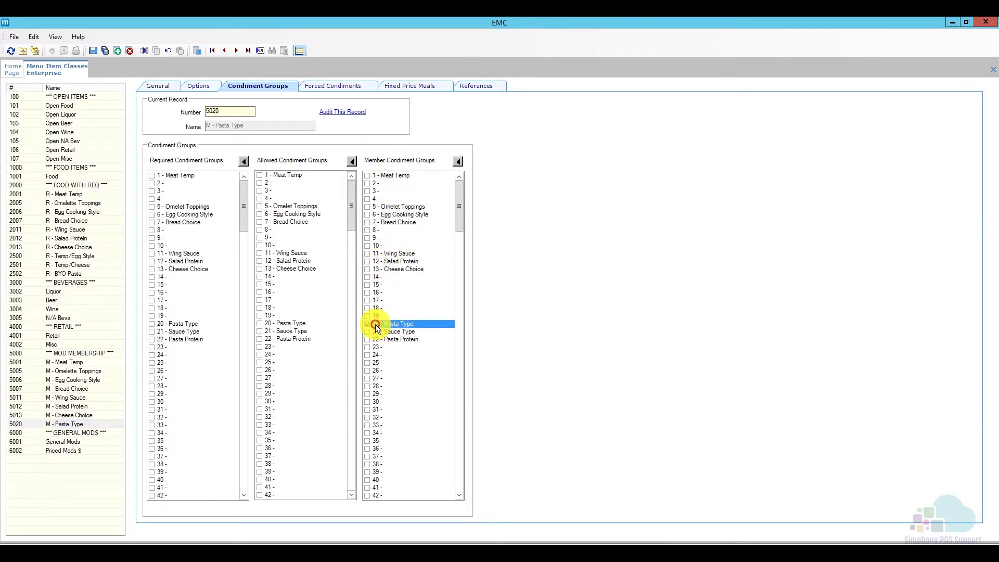
{"action": "left_click", "coordinate": [88, 426]}
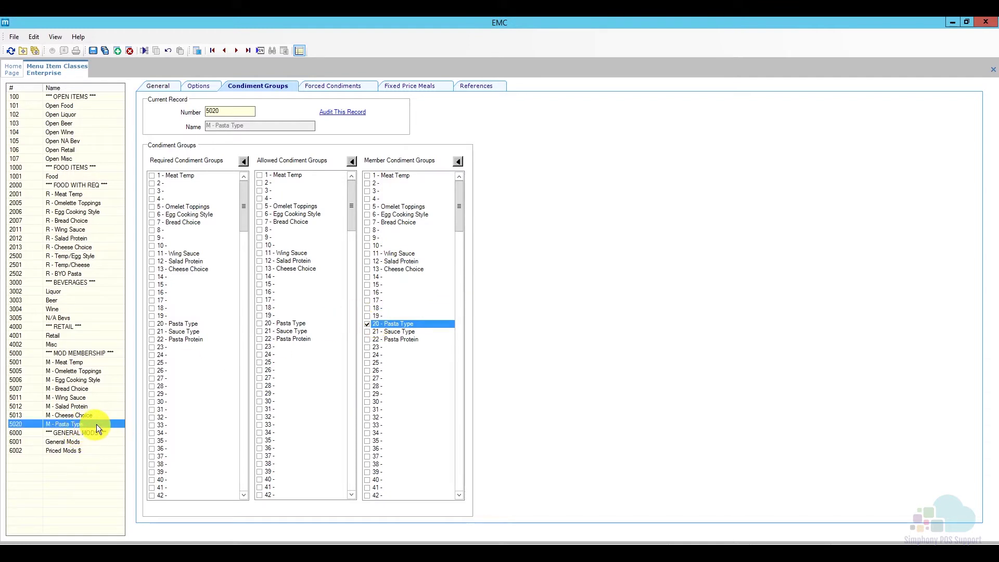
{"action": "left_click", "coordinate": [118, 52]}
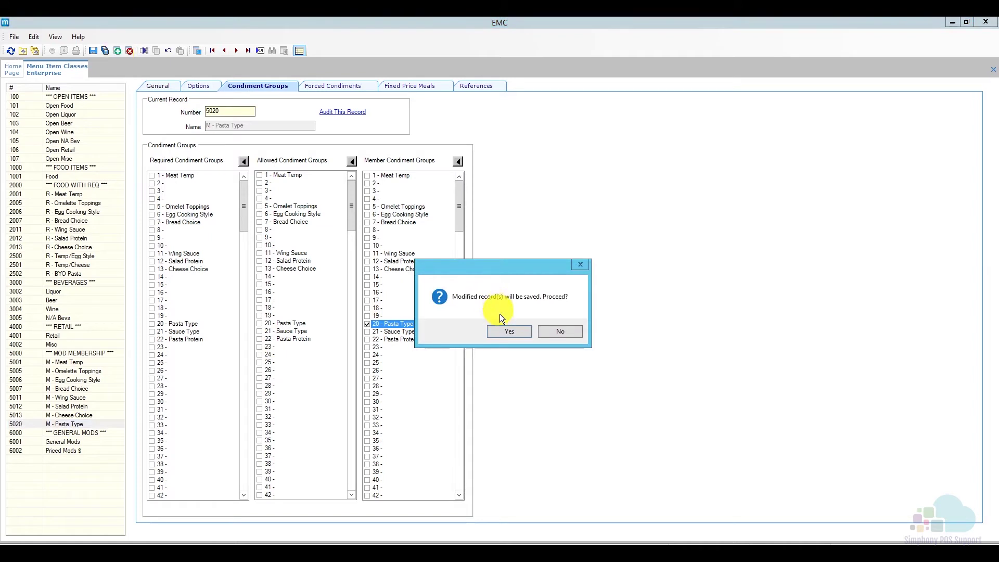
{"action": "left_click", "coordinate": [507, 332]}
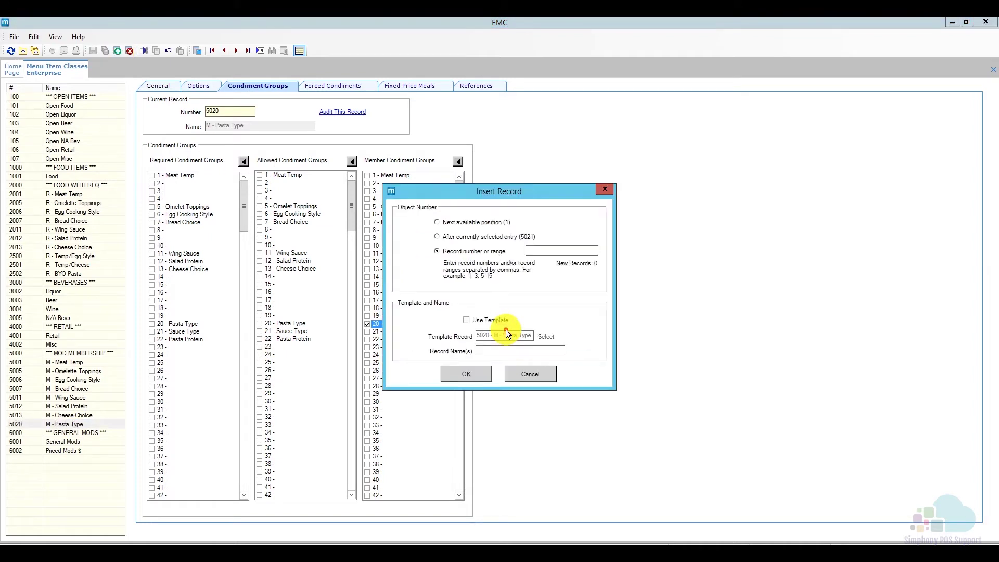
Create class 5021 'M - Sauce Type' from the Pasta Type template in group 21 Sauce Type, and save.
{"action": "left_click", "coordinate": [479, 237]}
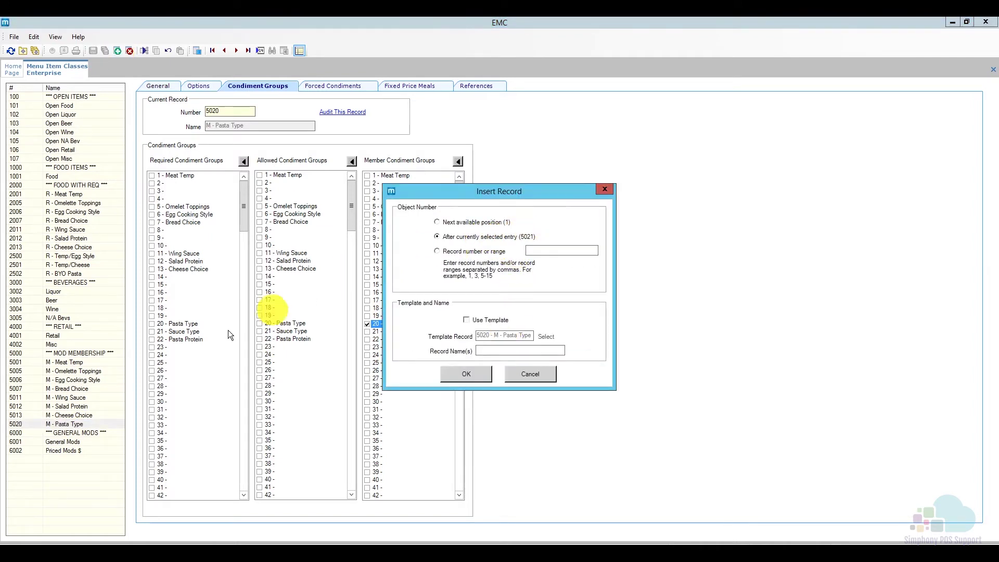
{"action": "left_click", "coordinate": [482, 320]}
{"action": "left_click", "coordinate": [495, 350]}
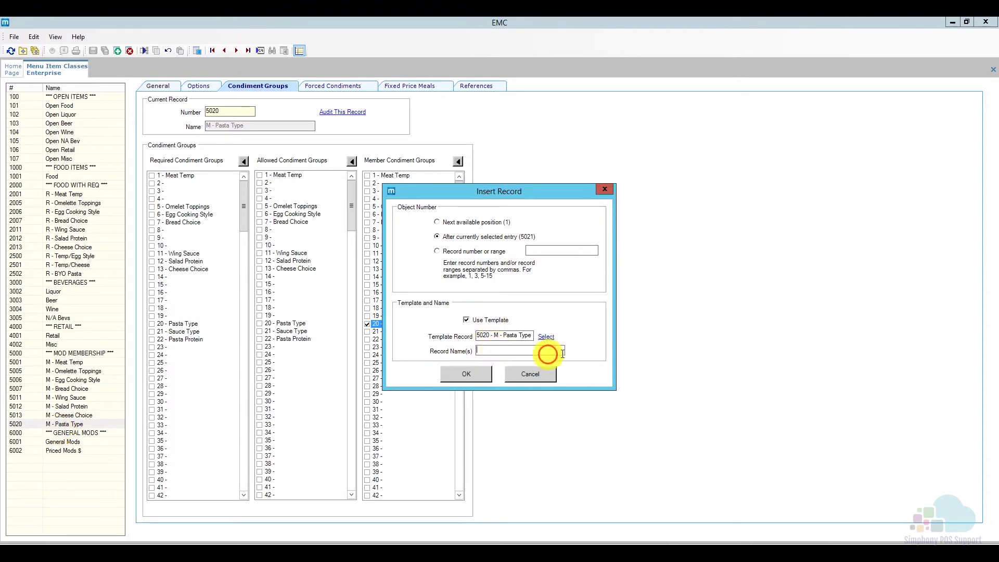
{"action": "type", "text": "M"}
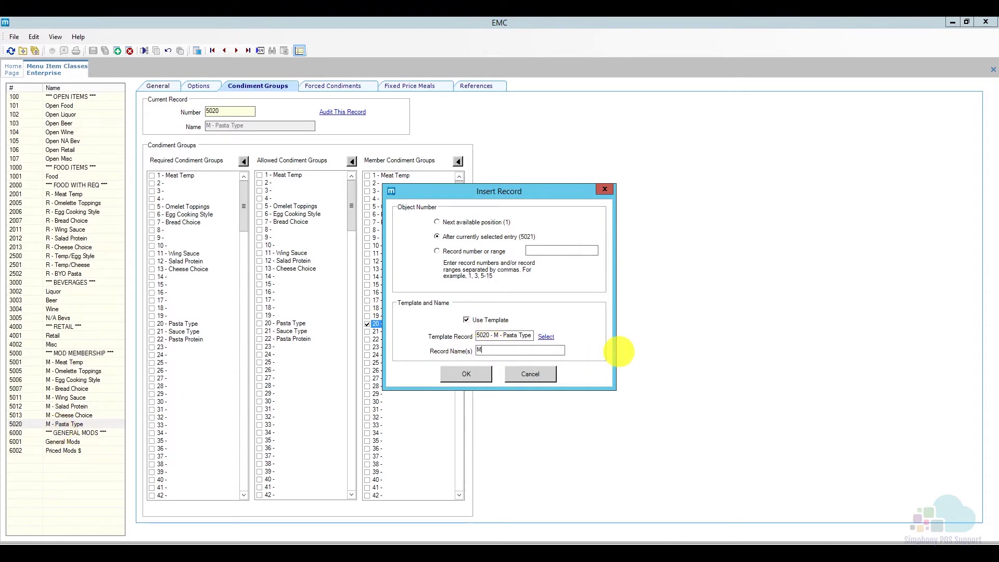
{"action": "type", "text": " - Sauce Type"}
{"action": "left_click", "coordinate": [469, 375]}
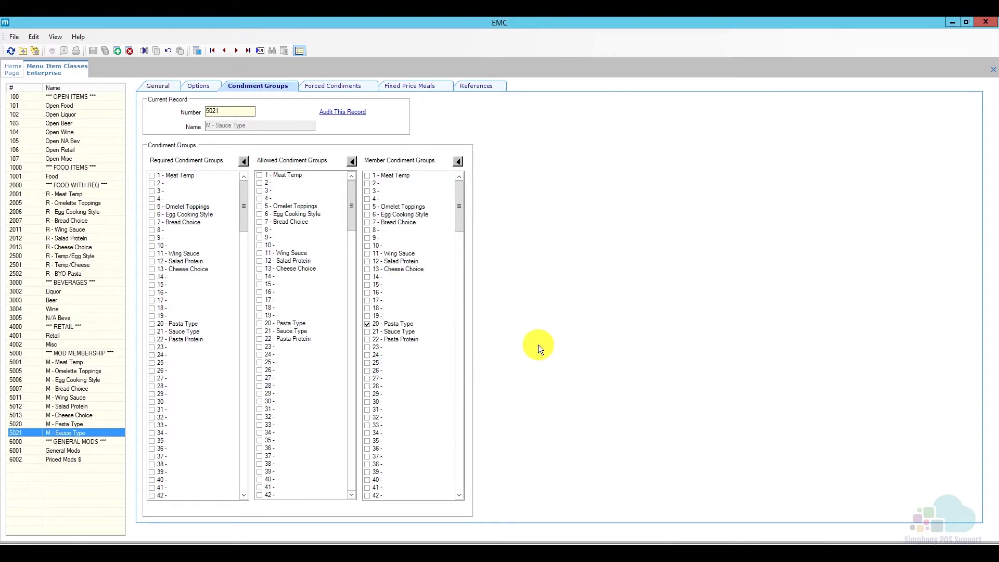
{"action": "left_click", "coordinate": [398, 324]}
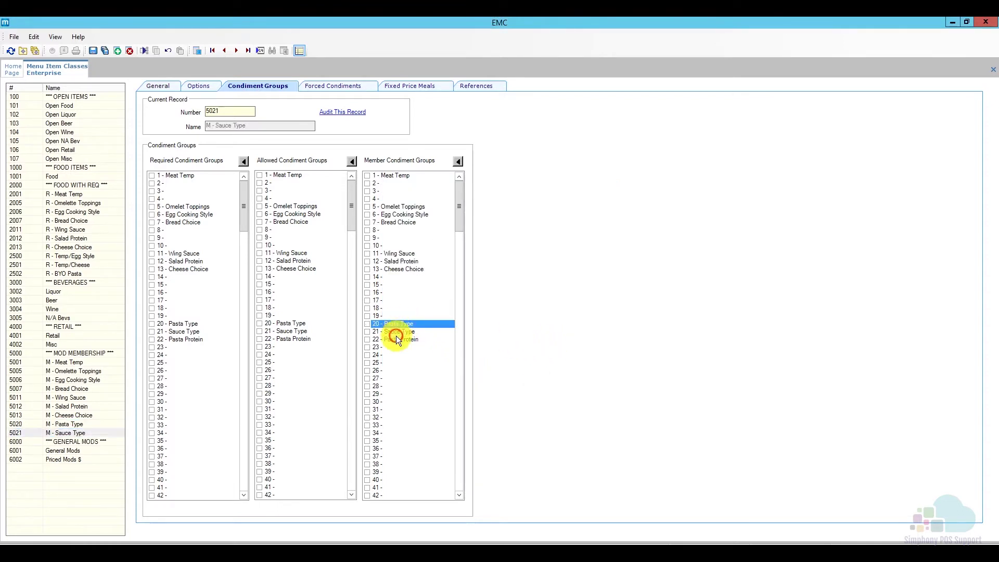
{"action": "left_click", "coordinate": [389, 333]}
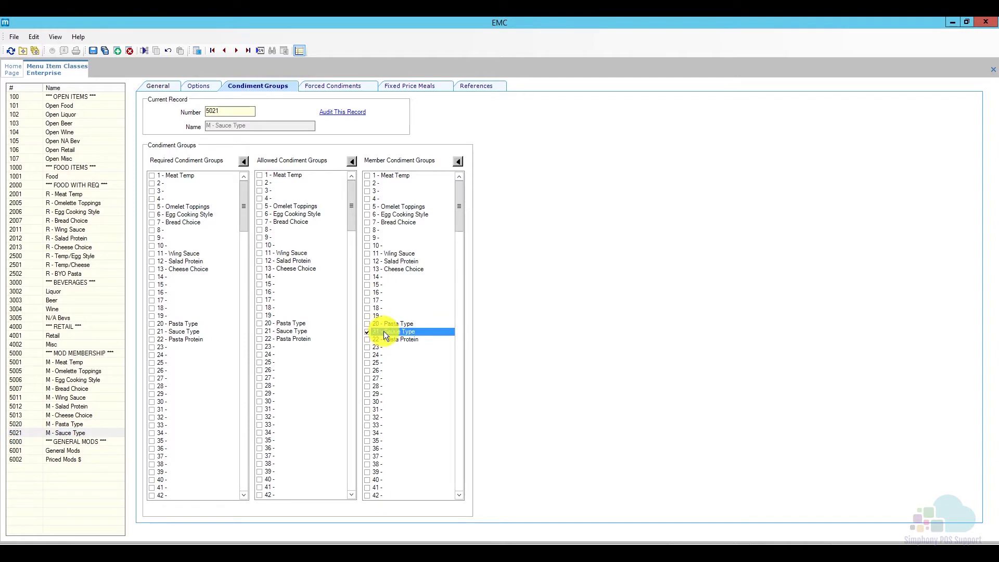
{"action": "left_click", "coordinate": [102, 51]}
{"action": "left_click", "coordinate": [119, 51]}
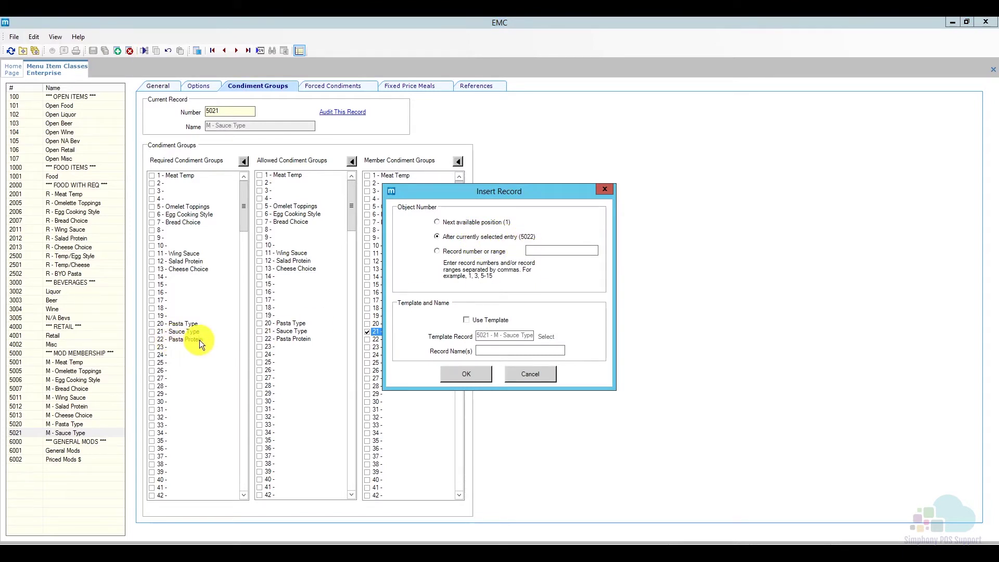
Create class 5022 'M - Pasta Protein' from the Sauce Type template in group 22 Pasta Protein, and save.
{"action": "left_click", "coordinate": [488, 320]}
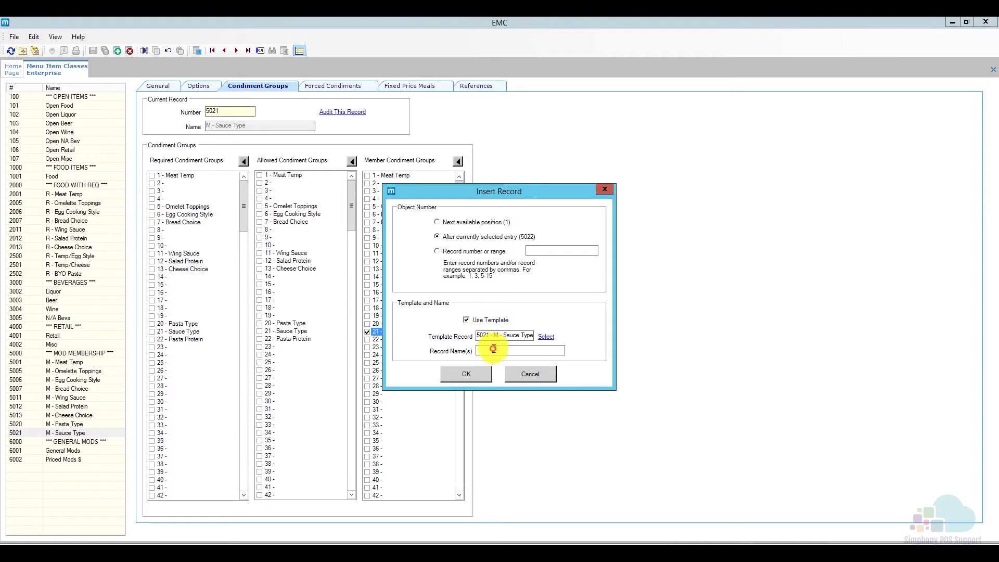
{"action": "left_click", "coordinate": [496, 351]}
{"action": "type", "text": "M"}
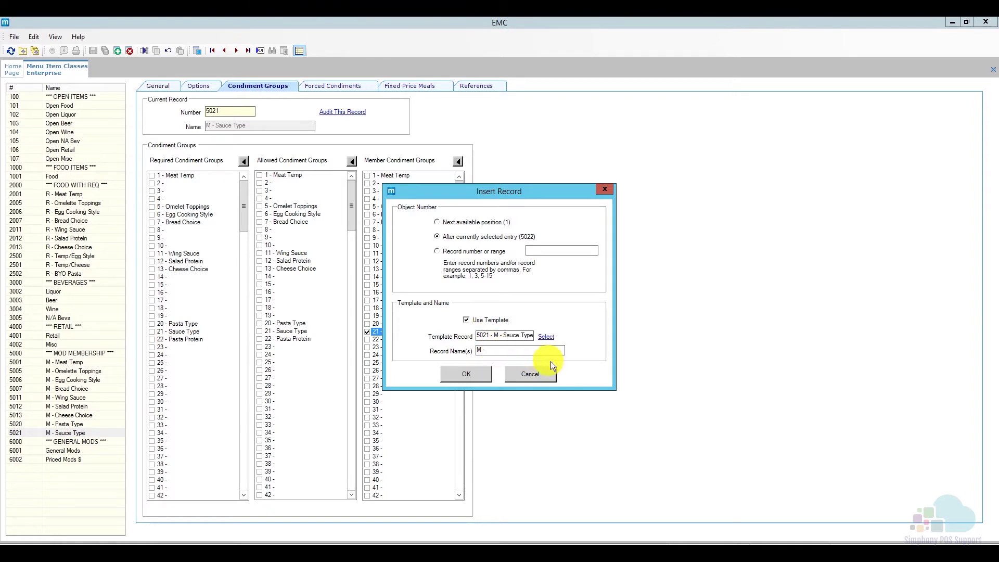
{"action": "type", "text": " - Pa"}
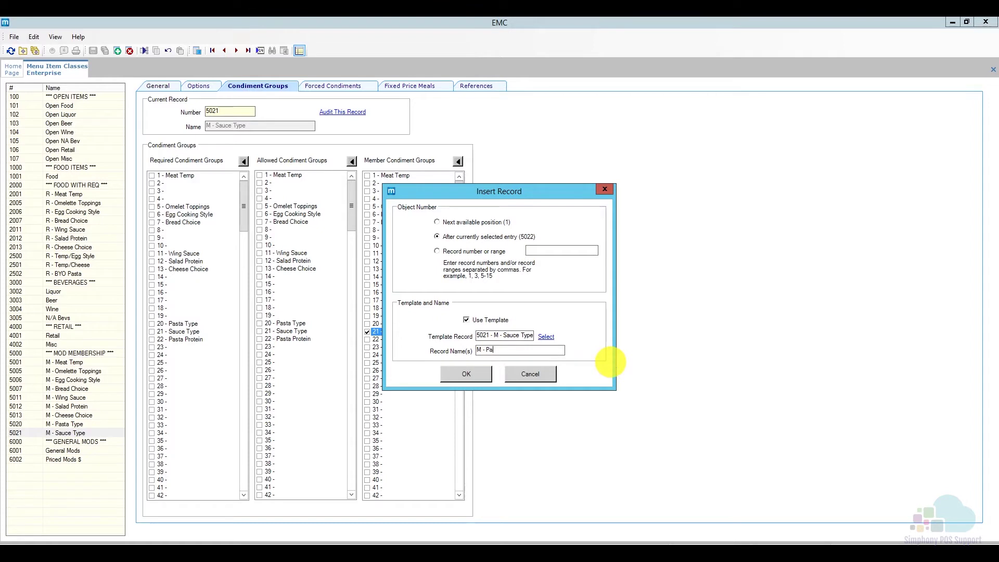
{"action": "type", "text": "sta Protein"}
{"action": "left_click", "coordinate": [477, 371]}
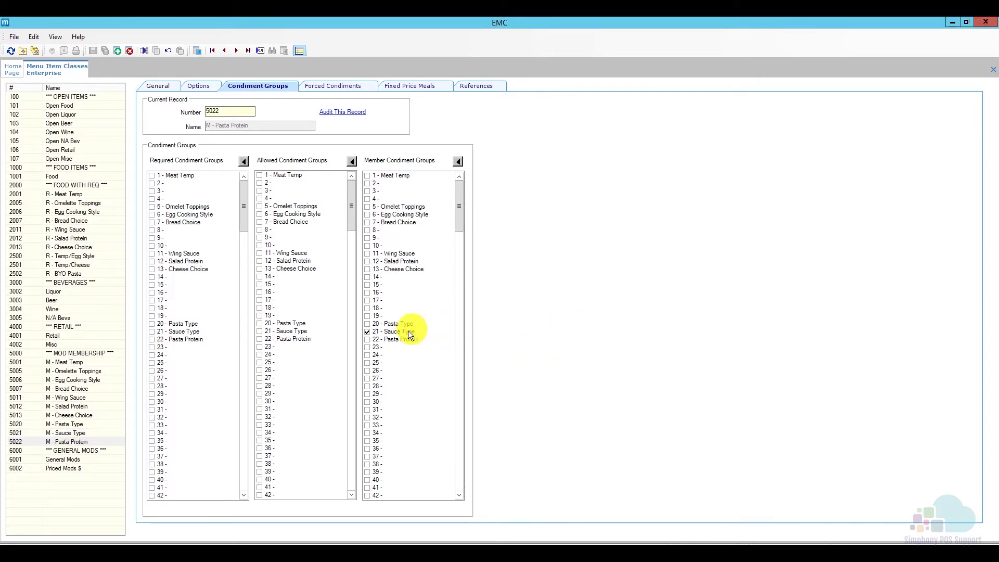
{"action": "left_click", "coordinate": [392, 339]}
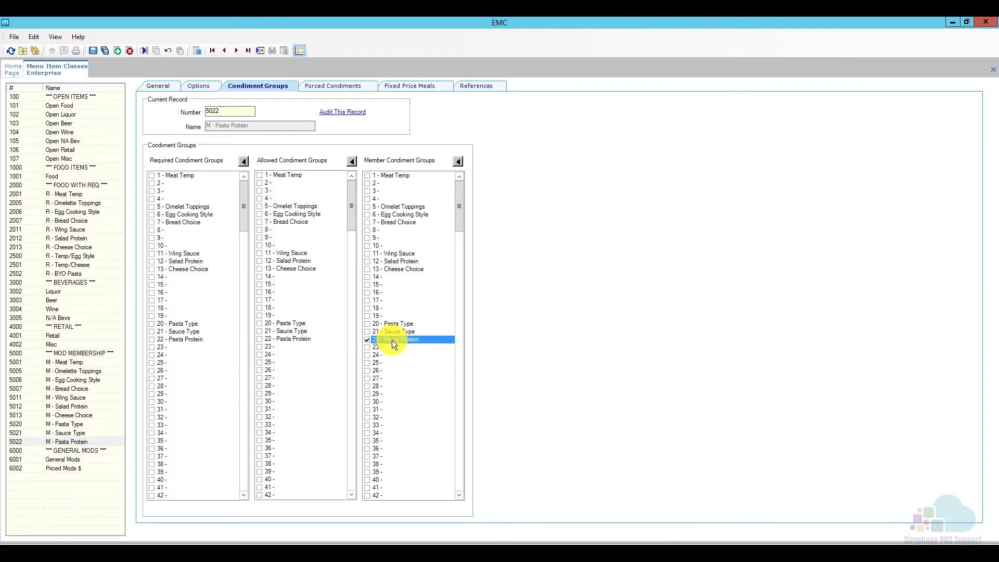
{"action": "left_click", "coordinate": [99, 50]}
{"action": "left_click", "coordinate": [199, 88]}
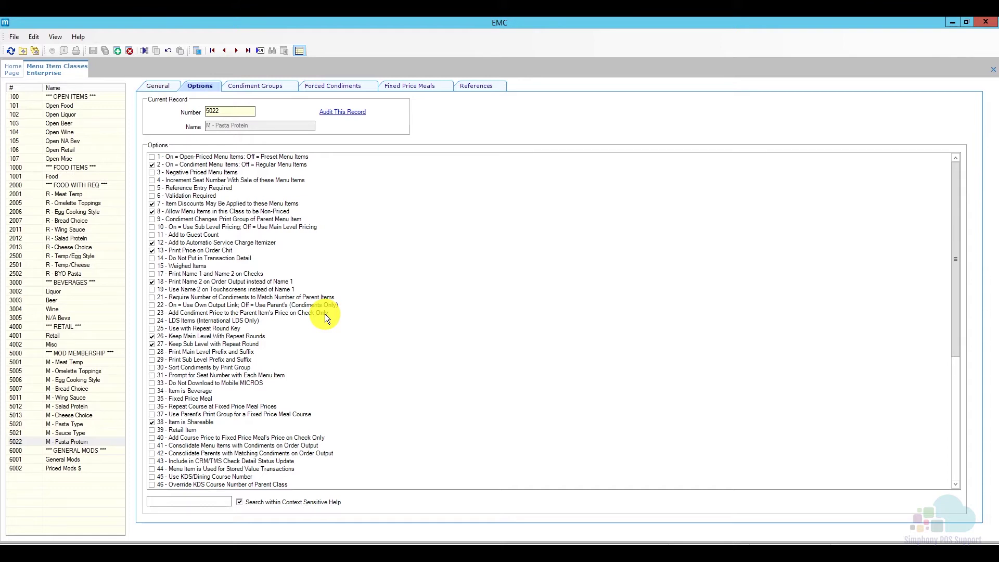
Enable option 23 'Add Condiment Price to the Parent Item's Price on Check Only' and save.
{"action": "left_click", "coordinate": [325, 314]}
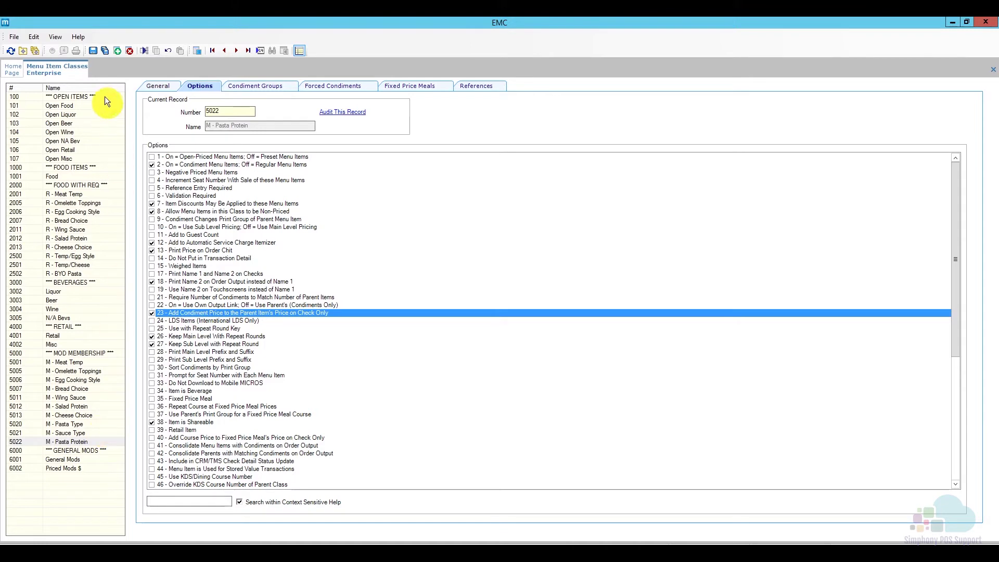
{"action": "left_click", "coordinate": [93, 51]}
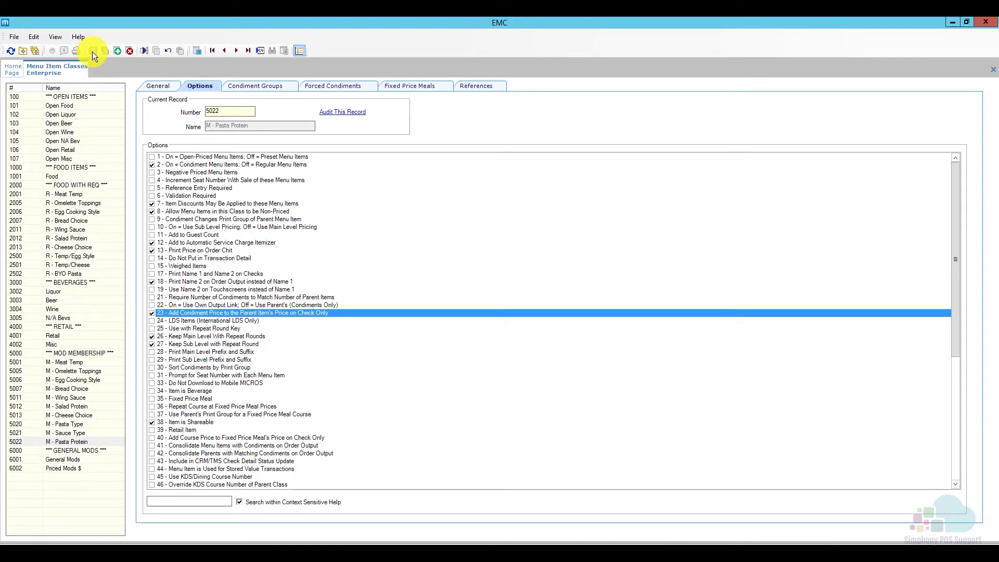
{"action": "left_click", "coordinate": [14, 67]}
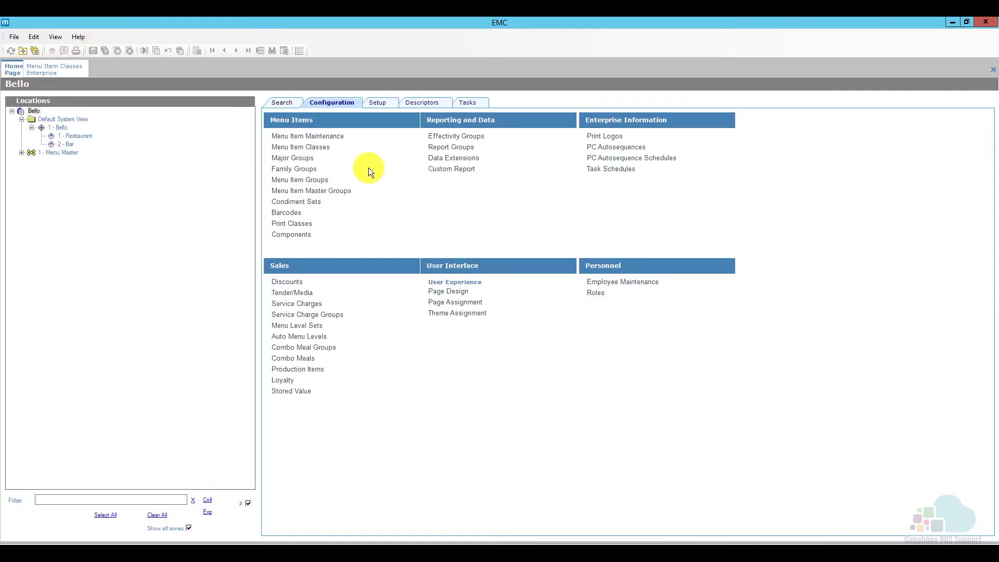
In Menu Item Maintenance, list all records and select 7024 Steak Frites as the template.
{"action": "left_click", "coordinate": [337, 137]}
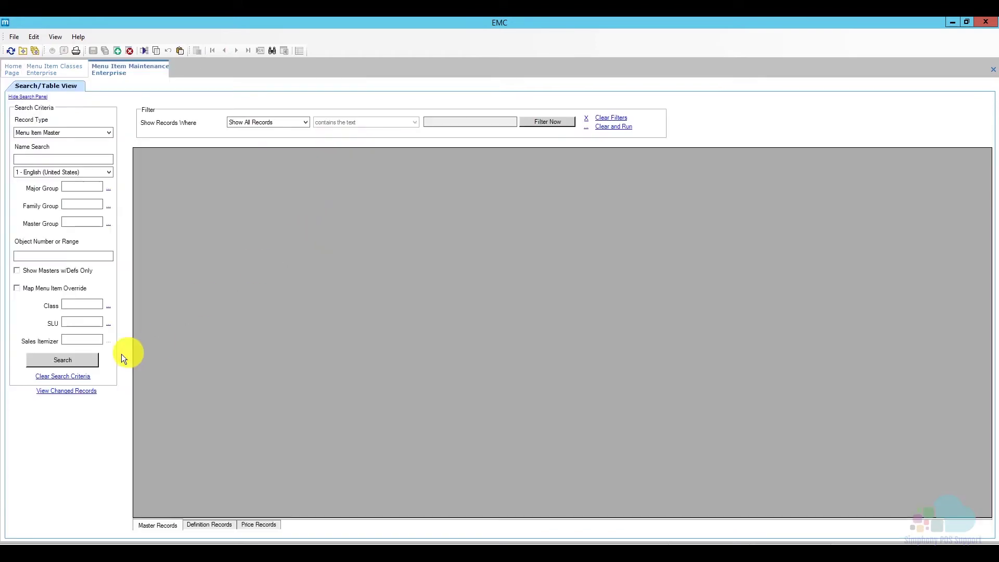
{"action": "left_click", "coordinate": [80, 360]}
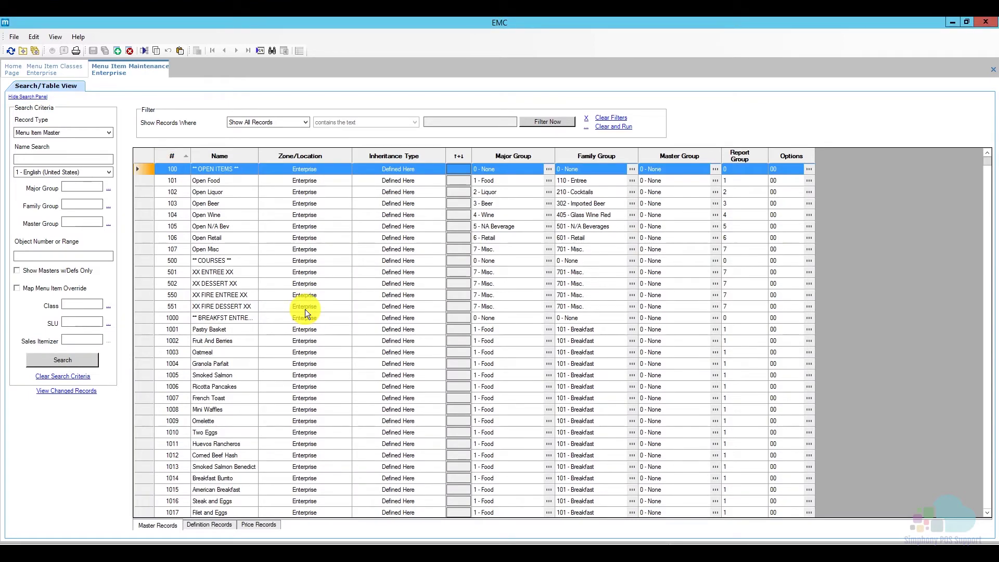
{"action": "scroll", "coordinate": [304, 309], "scroll_direction": "down", "scroll_amount": 15}
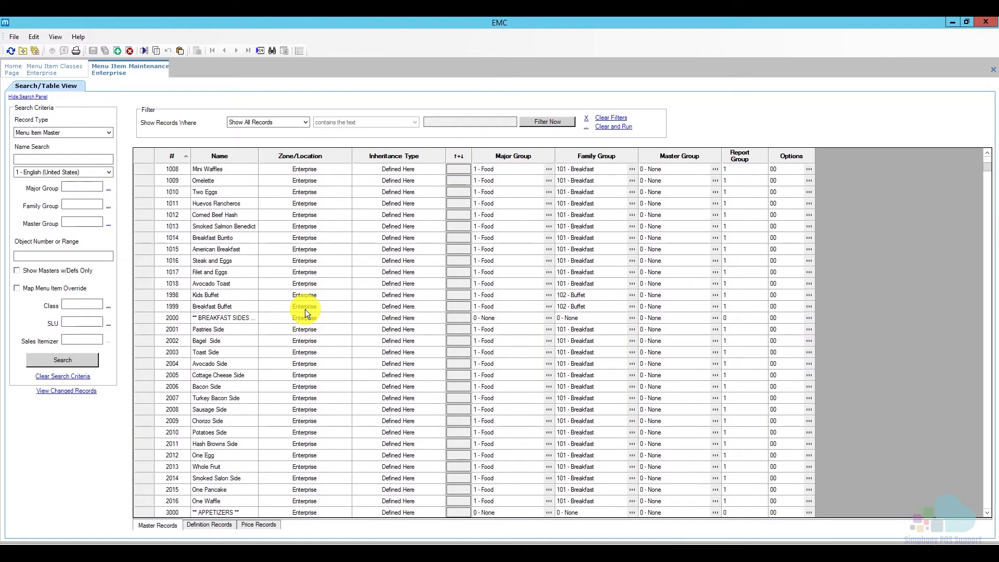
{"action": "scroll", "coordinate": [305, 310], "scroll_direction": "down", "scroll_amount": 6}
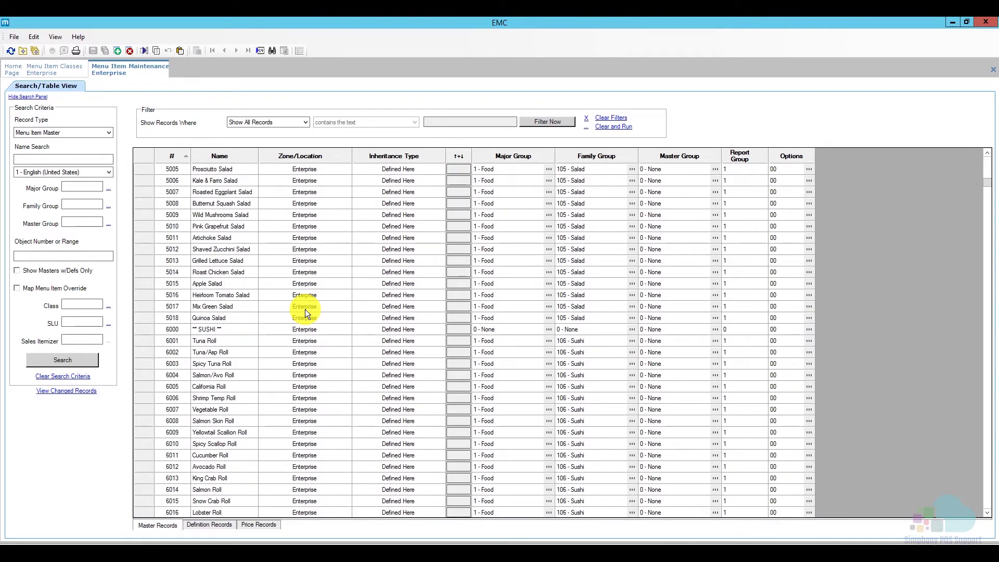
{"action": "scroll", "coordinate": [305, 309], "scroll_direction": "down", "scroll_amount": 7}
{"action": "scroll", "coordinate": [305, 309], "scroll_direction": "down", "scroll_amount": 1}
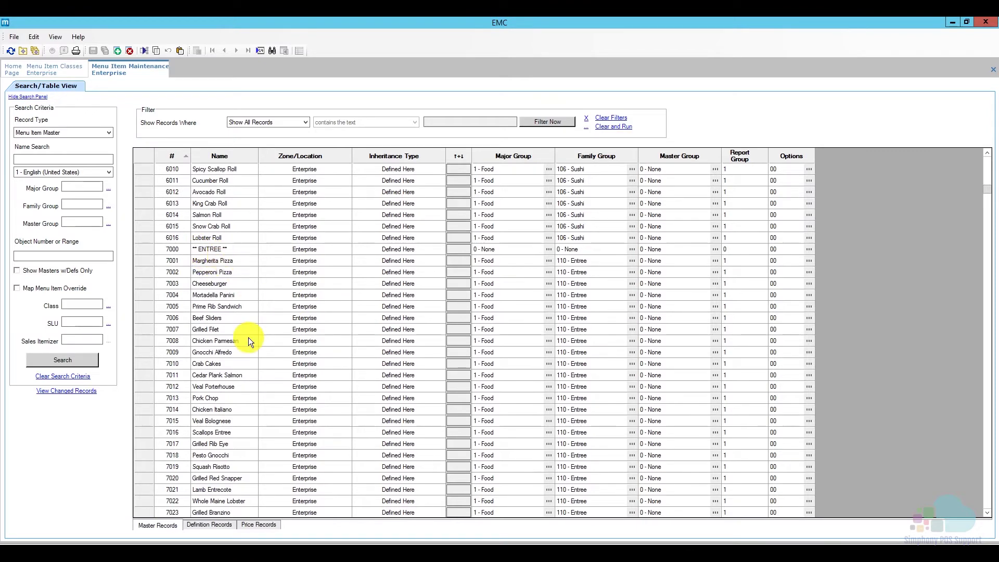
{"action": "scroll", "coordinate": [248, 337], "scroll_direction": "down", "scroll_amount": 3}
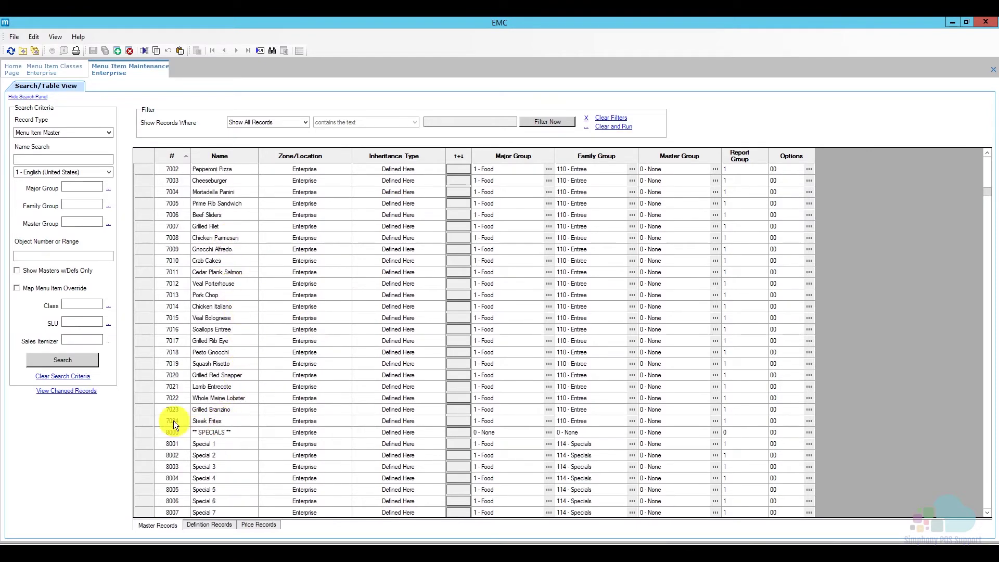
{"action": "left_click", "coordinate": [145, 420]}
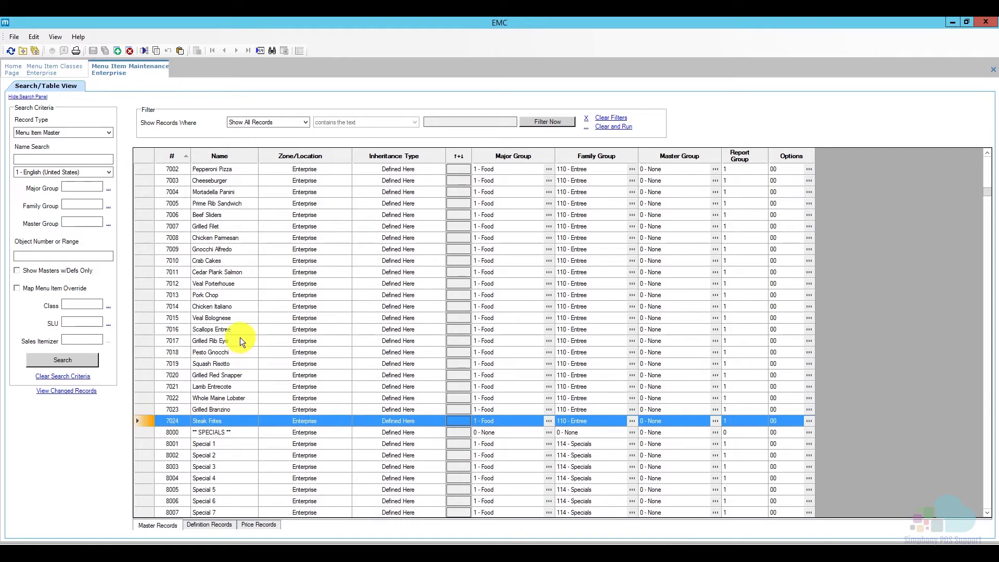
Create menu item 7025 'Build Your Own Pasta' from Steak Frites, priced 8.00.
{"action": "left_click", "coordinate": [117, 51]}
{"action": "left_click", "coordinate": [441, 181]}
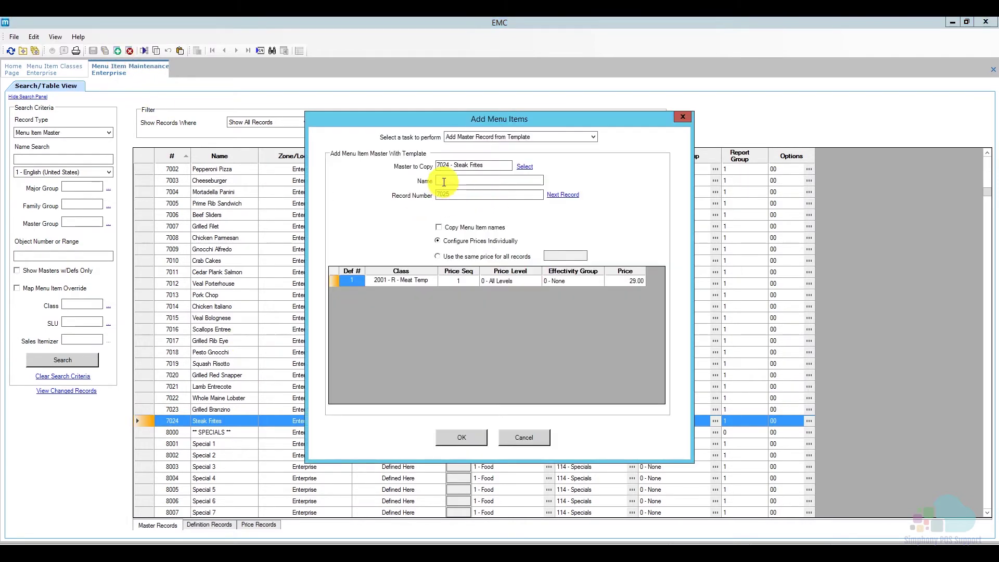
{"action": "type", "text": "B"}
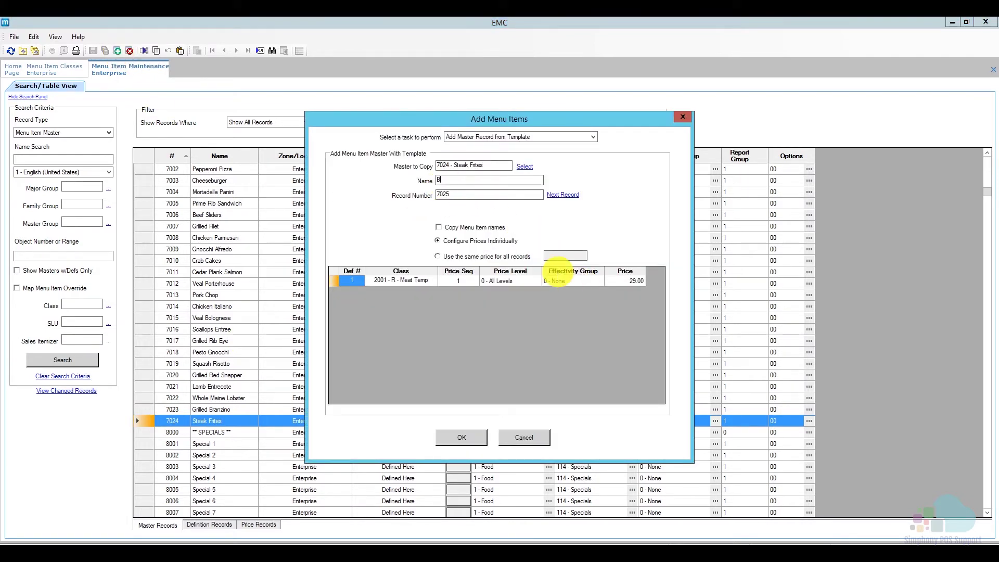
{"action": "type", "text": "uild Your Own Pasta"}
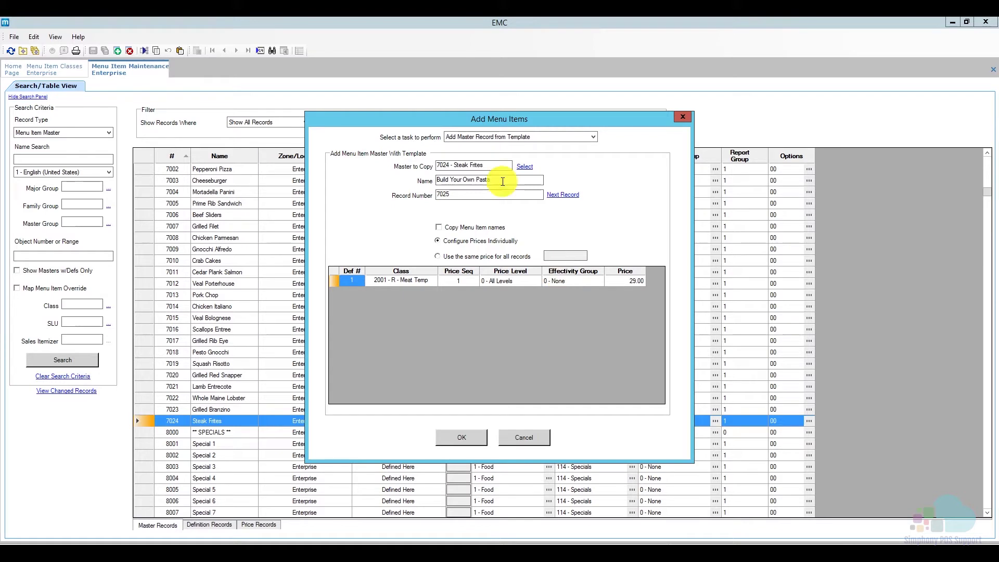
{"action": "left_click", "coordinate": [622, 281]}
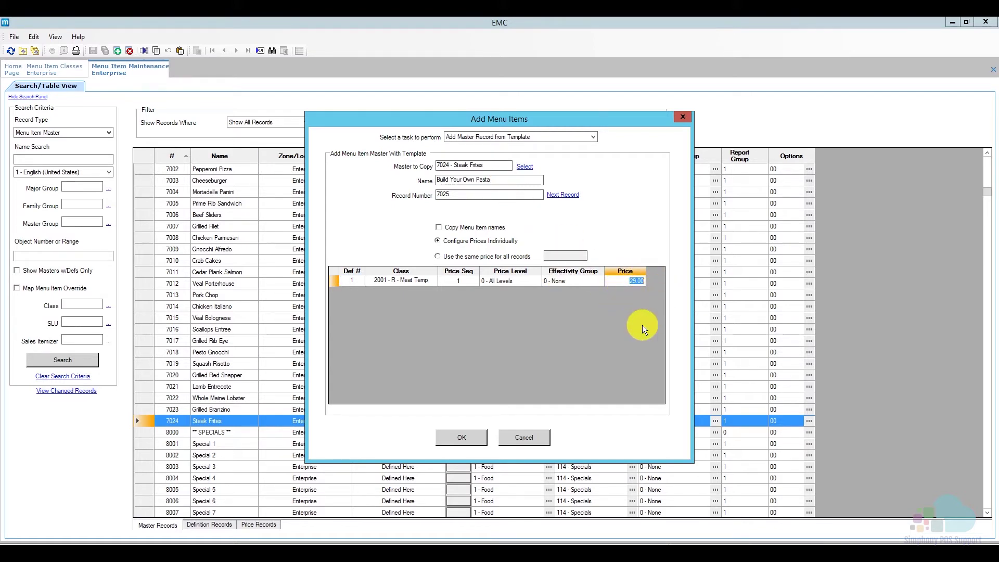
{"action": "type", "text": "8.00"}
{"action": "left_click", "coordinate": [456, 438]}
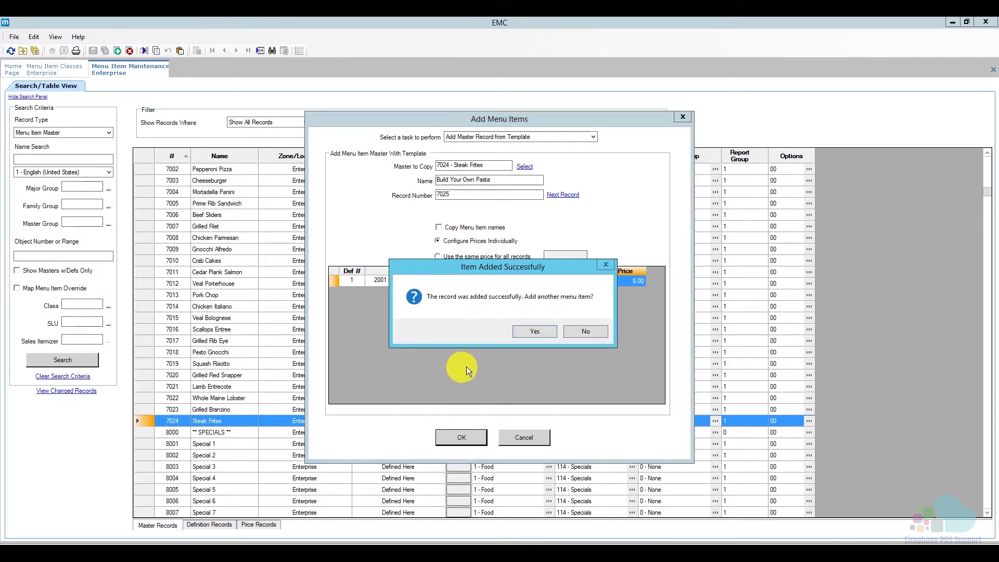
{"action": "left_click", "coordinate": [590, 332]}
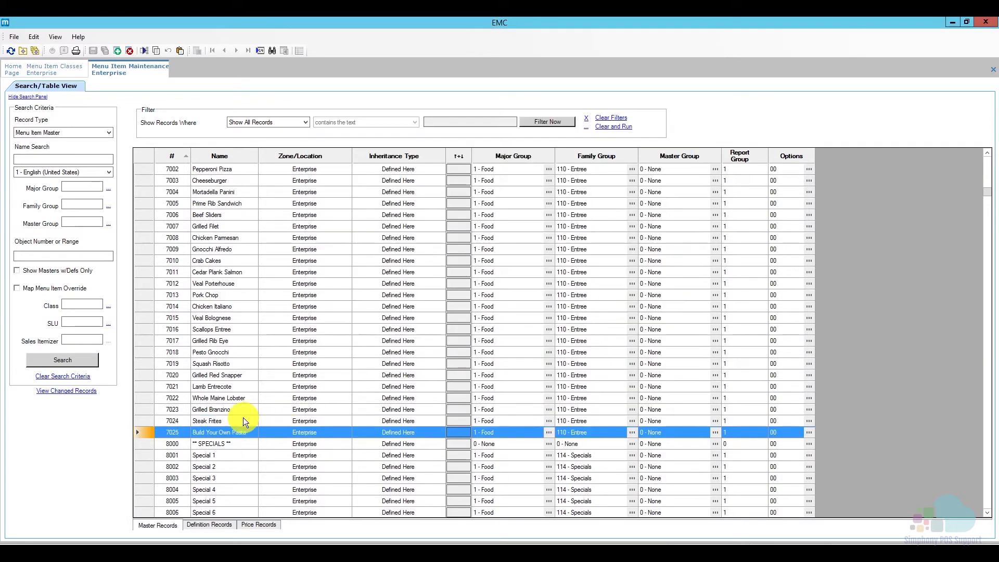
{"action": "left_click", "coordinate": [212, 524]}
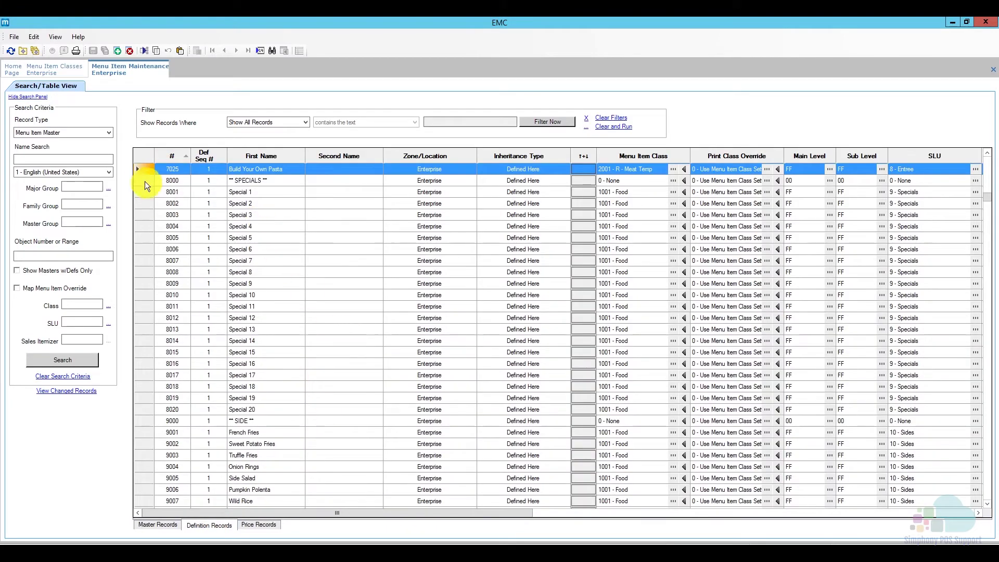
Assign Build Your Own Pasta the menu item class 2502 - R - BYO Pasta and save.
{"action": "scroll", "coordinate": [367, 259], "scroll_direction": "up", "scroll_amount": 4}
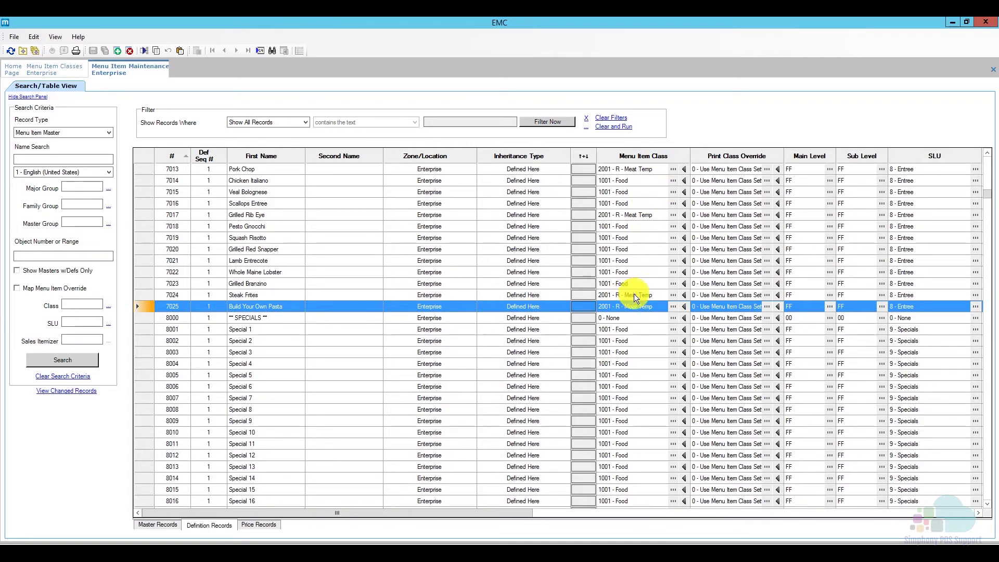
{"action": "left_click", "coordinate": [673, 307]}
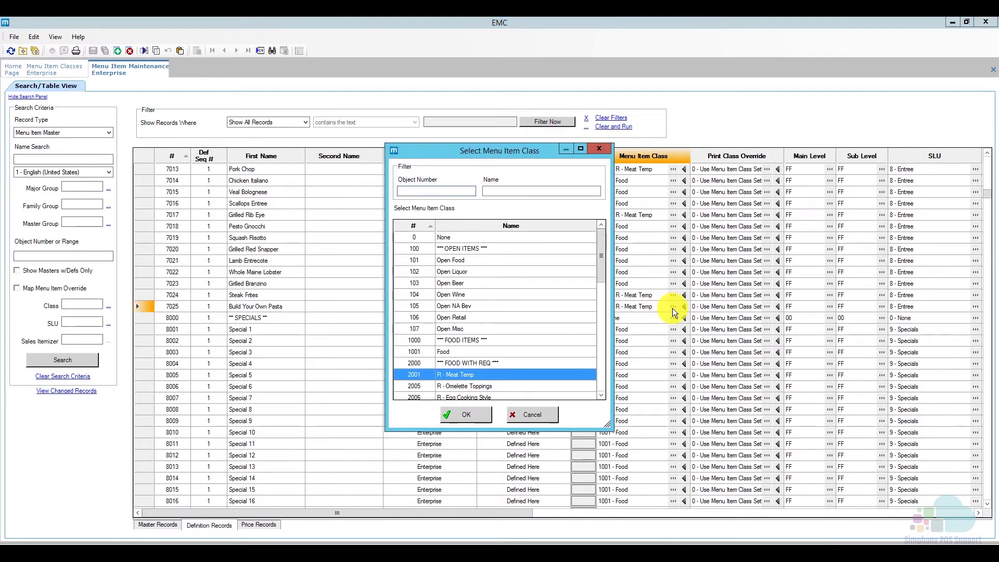
{"action": "left_click", "coordinate": [601, 395]}
{"action": "left_click", "coordinate": [601, 396]}
{"action": "left_click", "coordinate": [601, 395]}
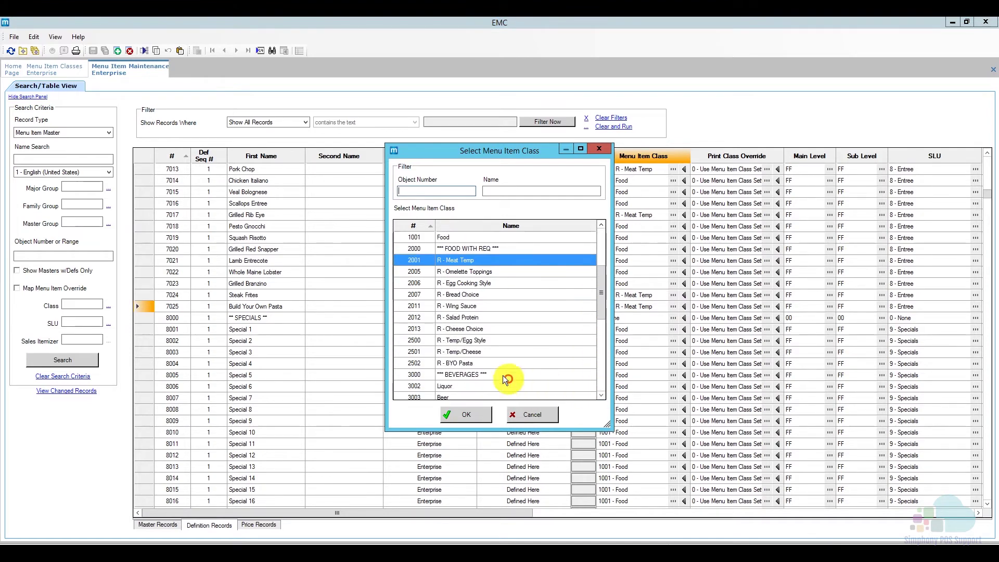
{"action": "left_click", "coordinate": [469, 363]}
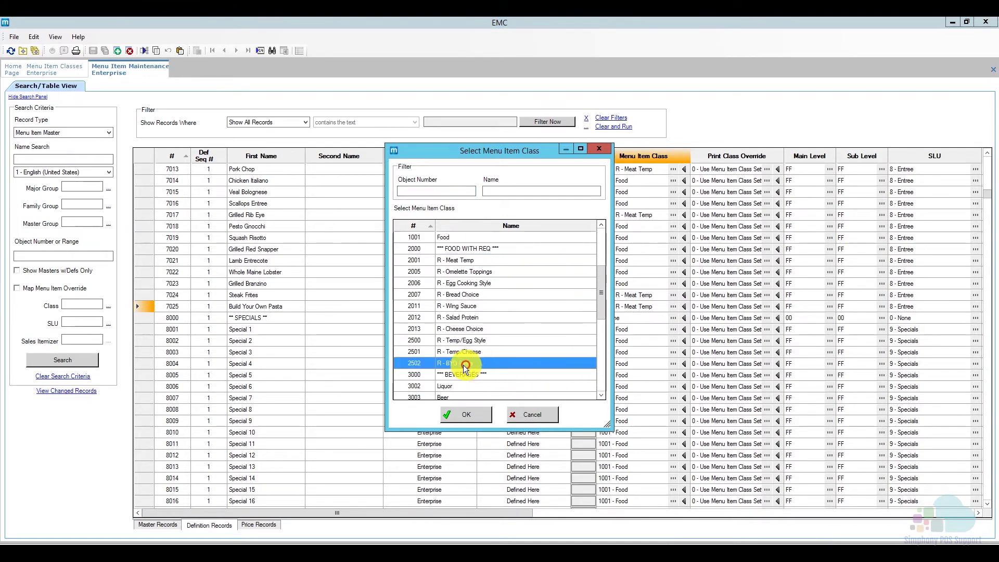
{"action": "left_click", "coordinate": [468, 414]}
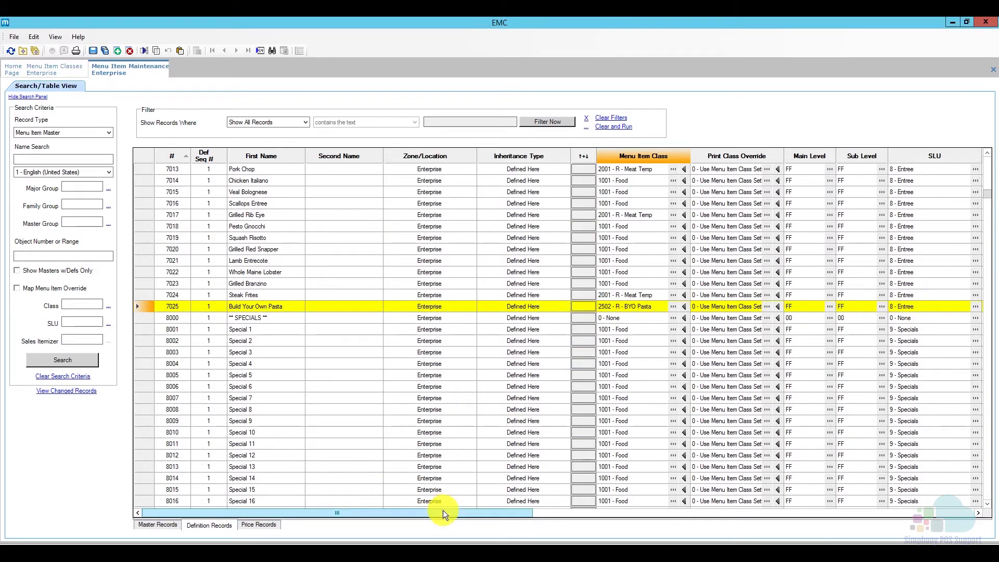
{"action": "left_click_drag", "start_coordinate": [443, 510], "coordinate": [592, 508]}
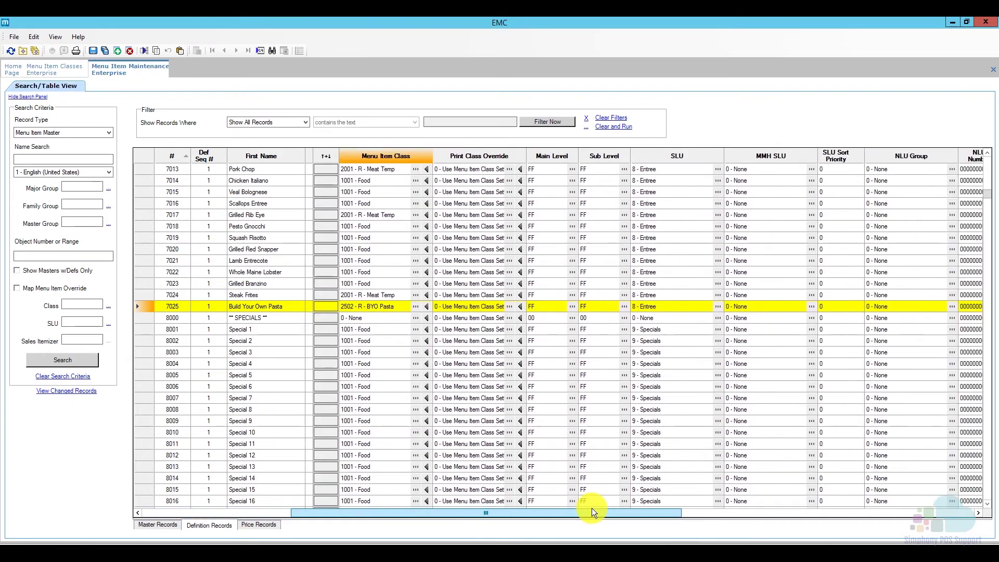
{"action": "left_click_drag", "start_coordinate": [430, 515], "coordinate": [341, 511]}
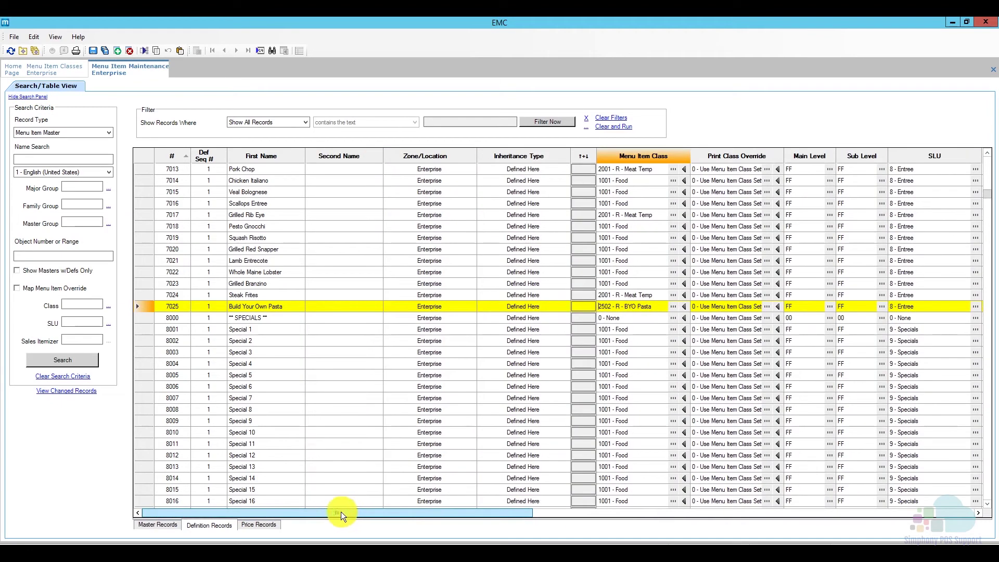
{"action": "left_click", "coordinate": [264, 526]}
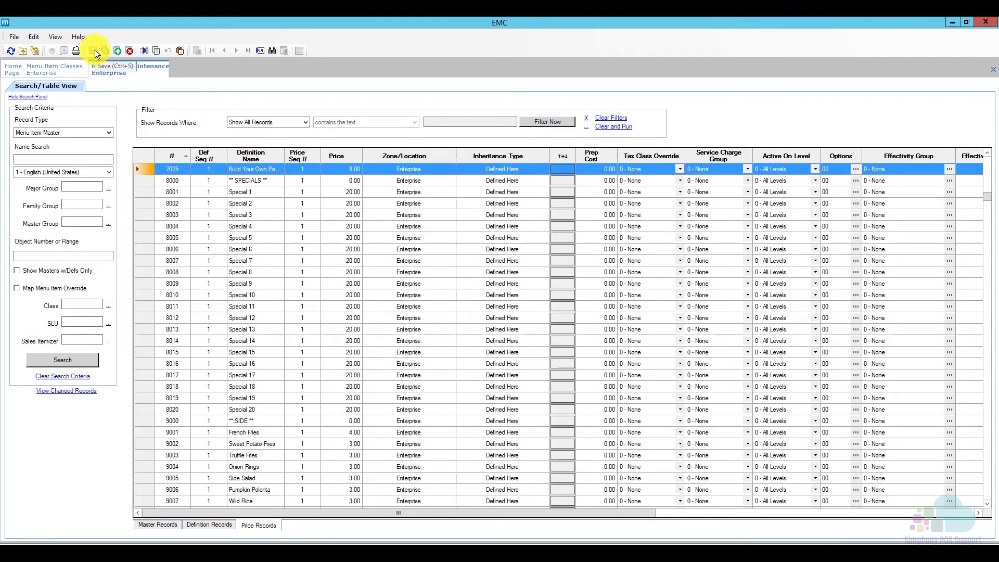
{"action": "left_click", "coordinate": [163, 524]}
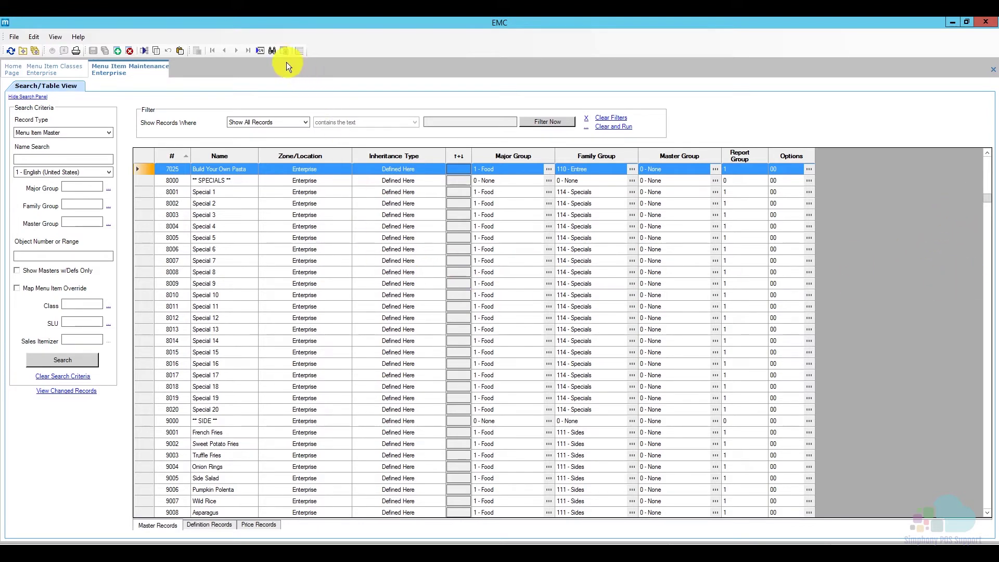
Search menu item names for 'group', then return to the Menu Item Classes page.
{"action": "left_click", "coordinate": [273, 52]}
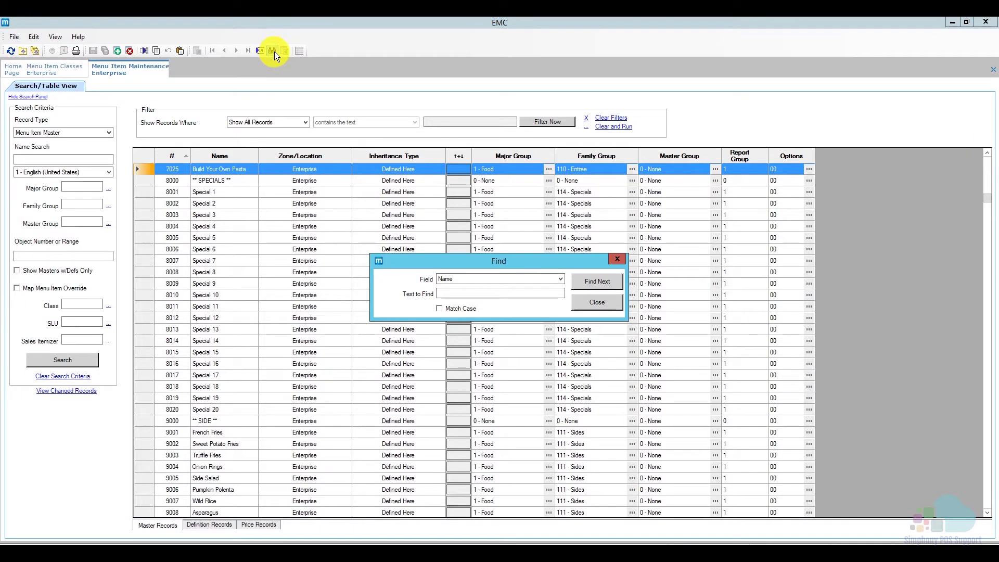
{"action": "left_click", "coordinate": [494, 278]}
{"action": "left_click", "coordinate": [474, 295]}
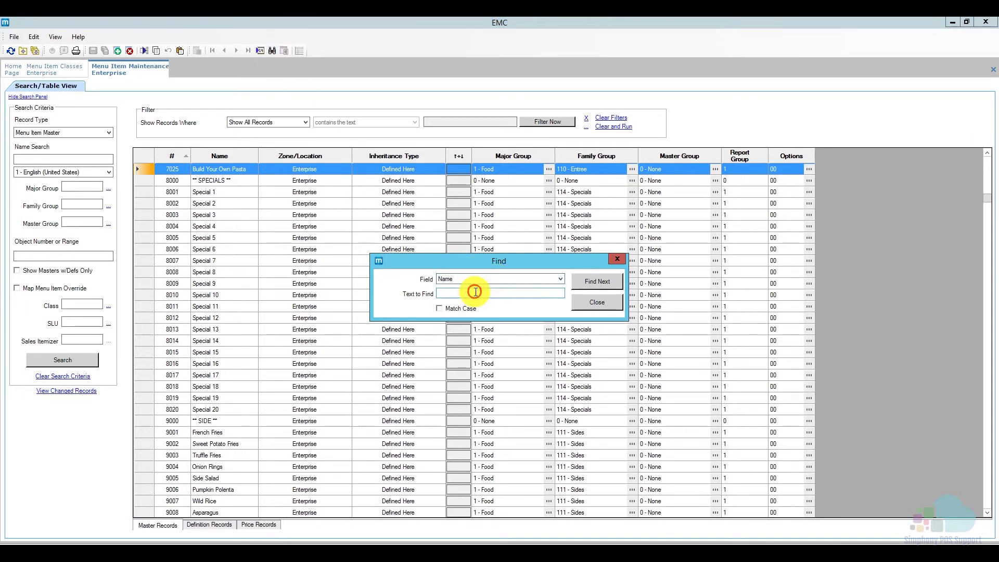
{"action": "left_click", "coordinate": [474, 293]}
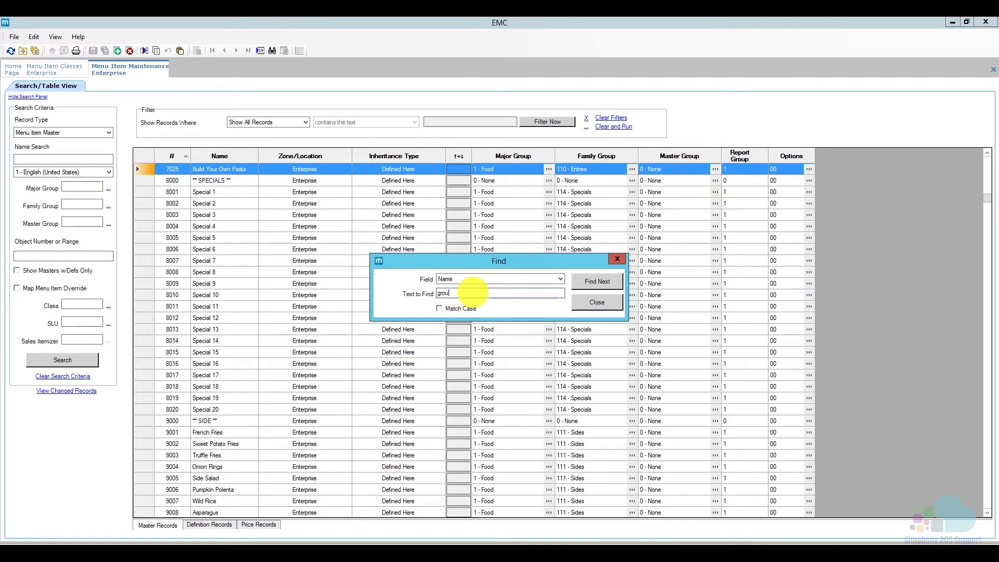
{"action": "left_click", "coordinate": [593, 281]}
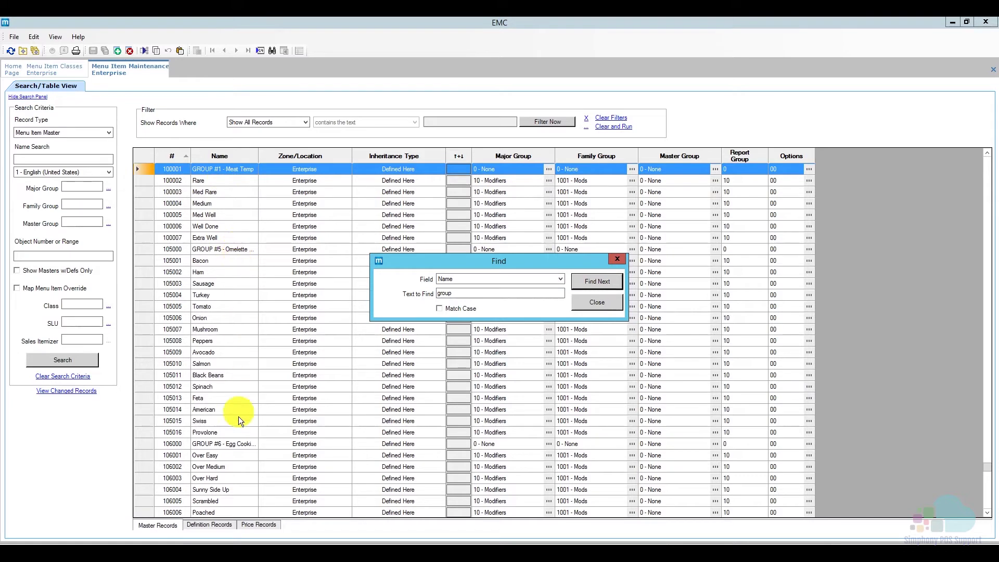
{"action": "left_click", "coordinate": [617, 261]}
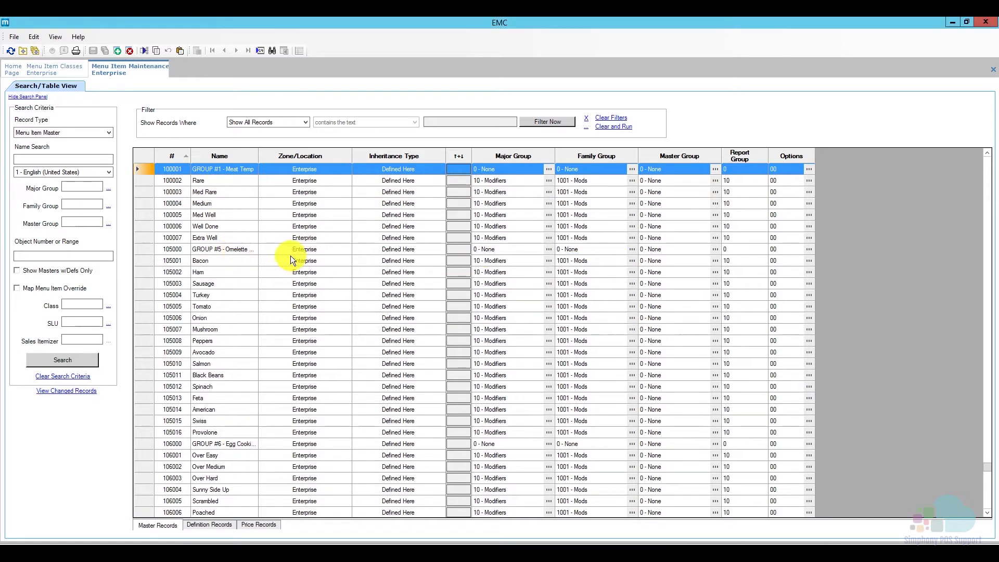
{"action": "left_click", "coordinate": [71, 72]}
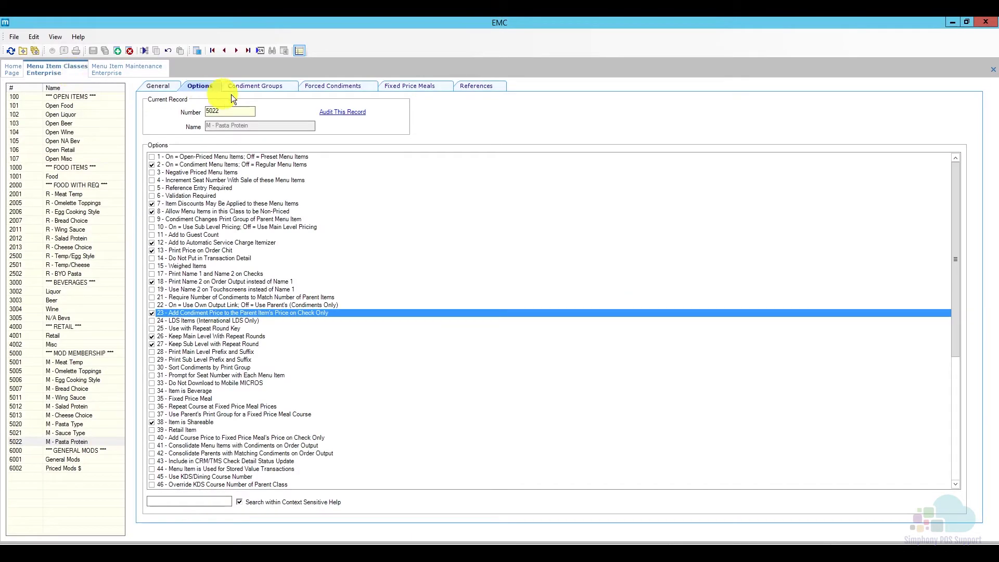
Locate GROUP #13 - Cheese Choice and its American, Swiss, Provolone, Mozzarella and Cheddar items.
{"action": "left_click", "coordinate": [265, 86]}
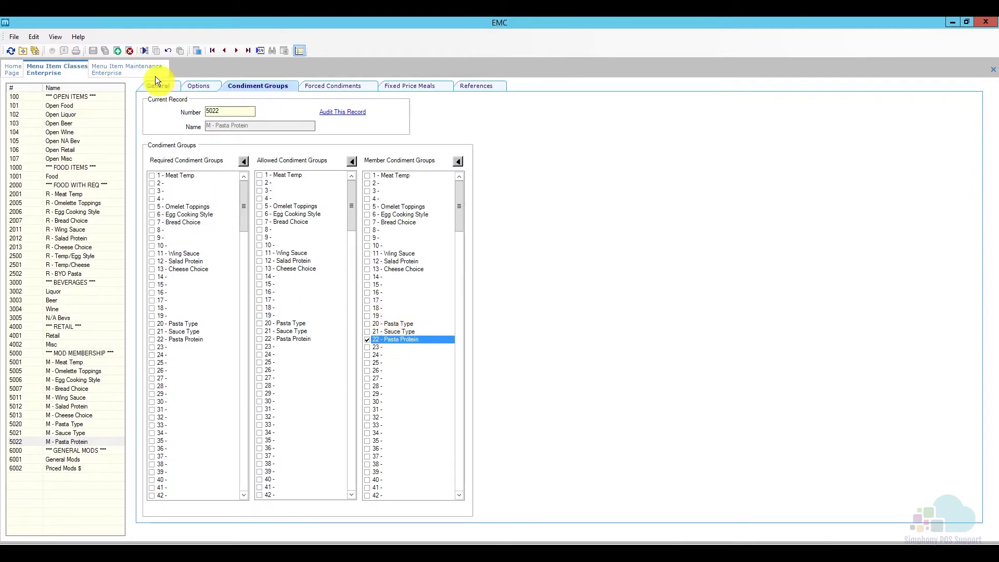
{"action": "left_click", "coordinate": [113, 73]}
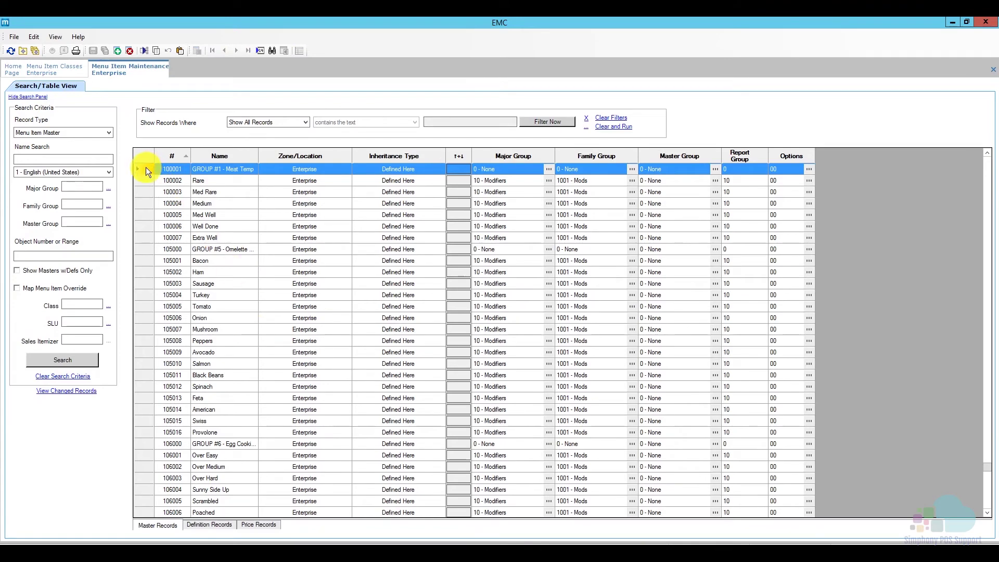
{"action": "scroll", "coordinate": [230, 315], "scroll_direction": "down", "scroll_amount": 15}
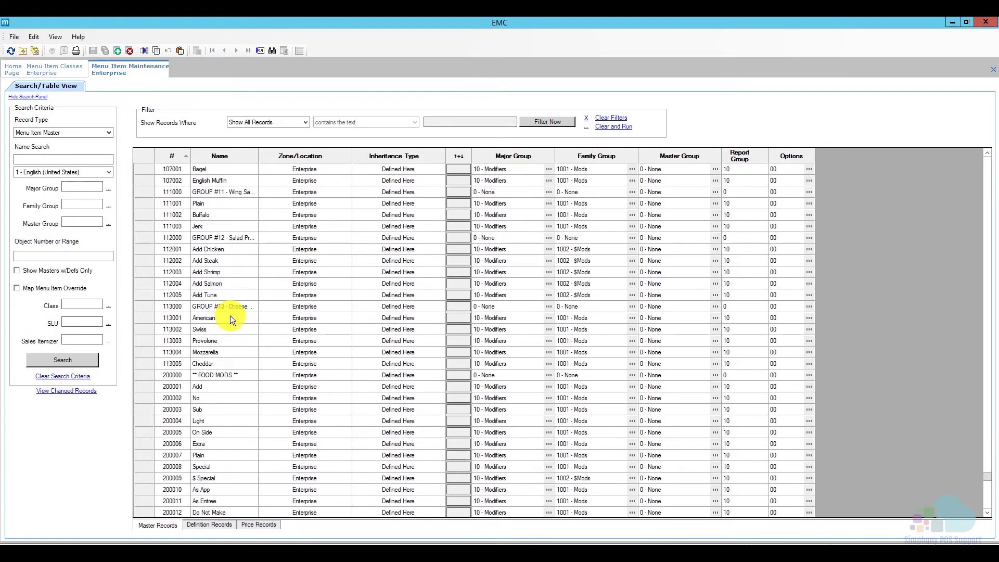
{"action": "left_click", "coordinate": [156, 306]}
{"action": "left_click_drag", "start_coordinate": [258, 156], "coordinate": [301, 158]}
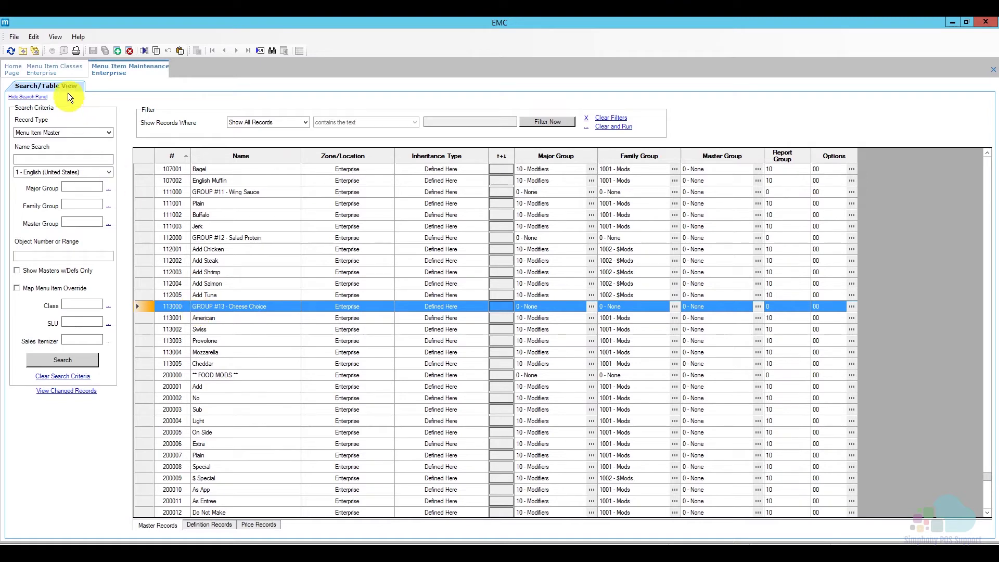
{"action": "left_click", "coordinate": [60, 68]}
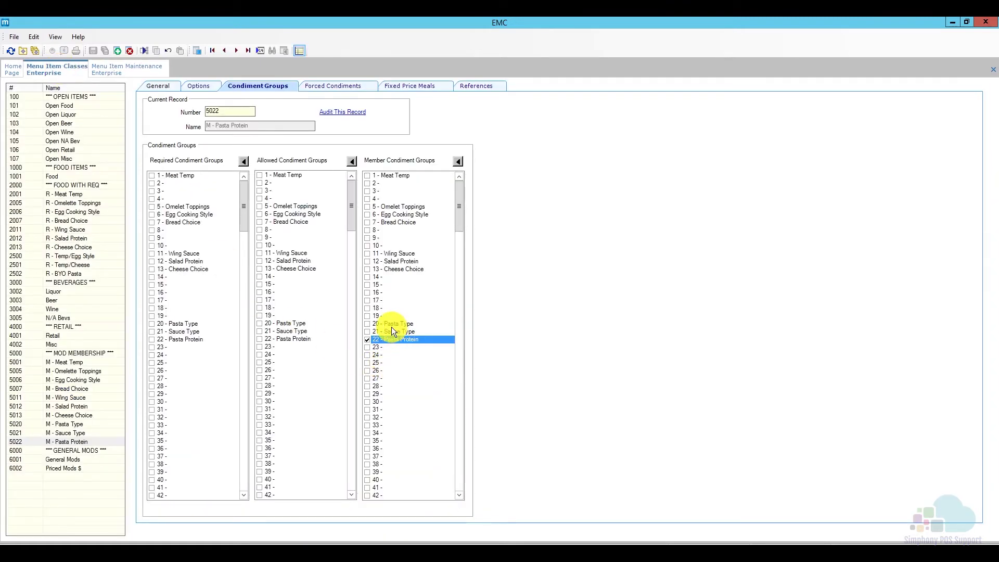
{"action": "left_click", "coordinate": [113, 70]}
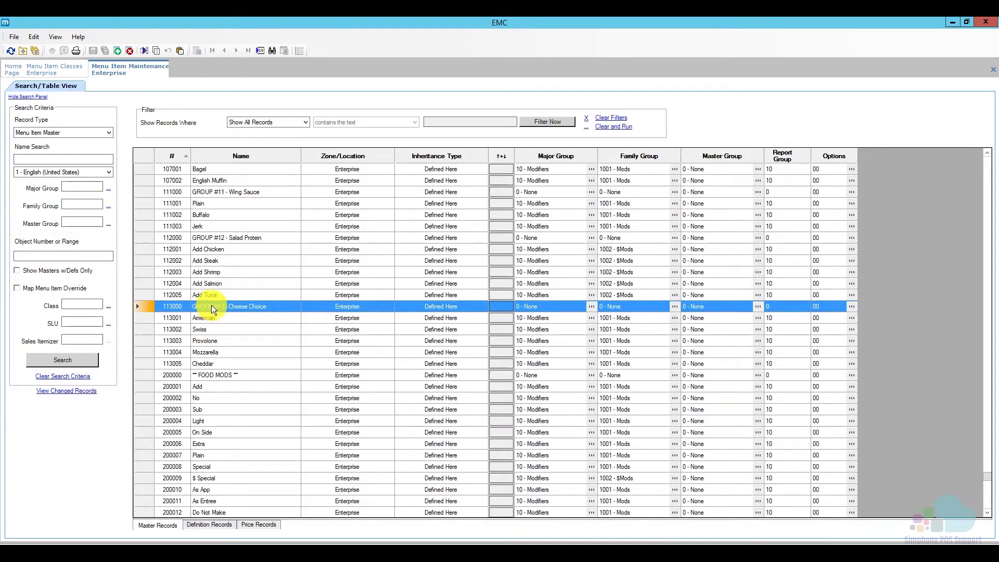
Copy master record 113000 into new record 120000 named 'GROUP #20 - Pasta Type'.
{"action": "left_click", "coordinate": [116, 49]}
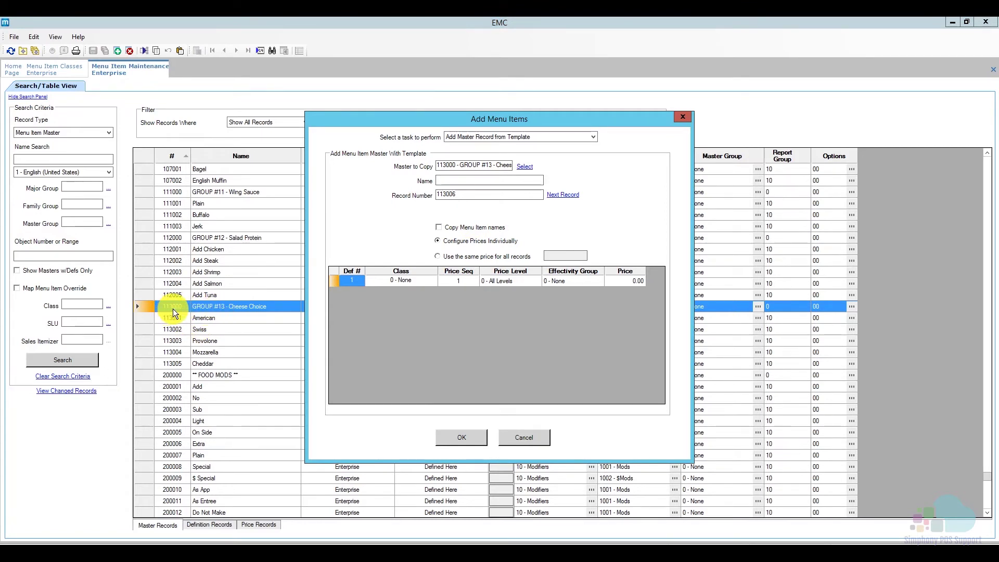
{"action": "left_click", "coordinate": [451, 196]}
{"action": "left_click", "coordinate": [466, 195]}
{"action": "key", "text": "BackSpace"}
{"action": "type", "text": "0"}
{"action": "key", "text": "shift+Tab"}
{"action": "type", "text": "GROUP"}
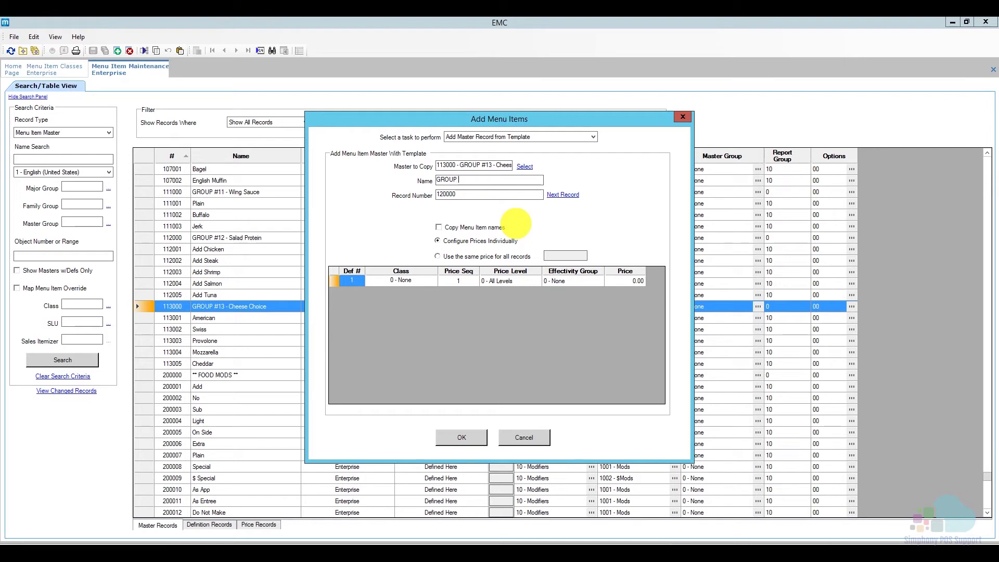
{"action": "type", "text": " #20 - Pasta Type"}
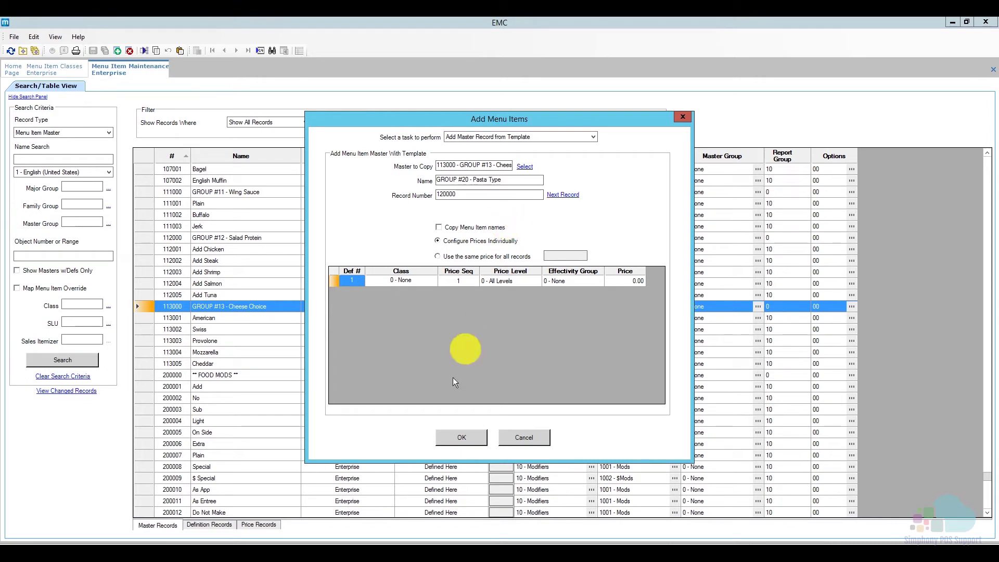
{"action": "left_click", "coordinate": [458, 436]}
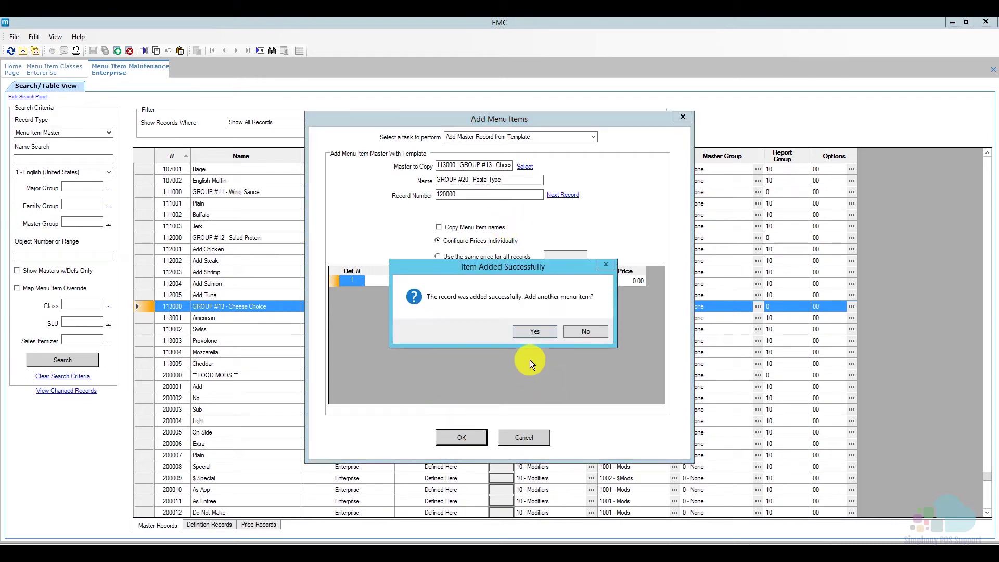
{"action": "left_click", "coordinate": [586, 335]}
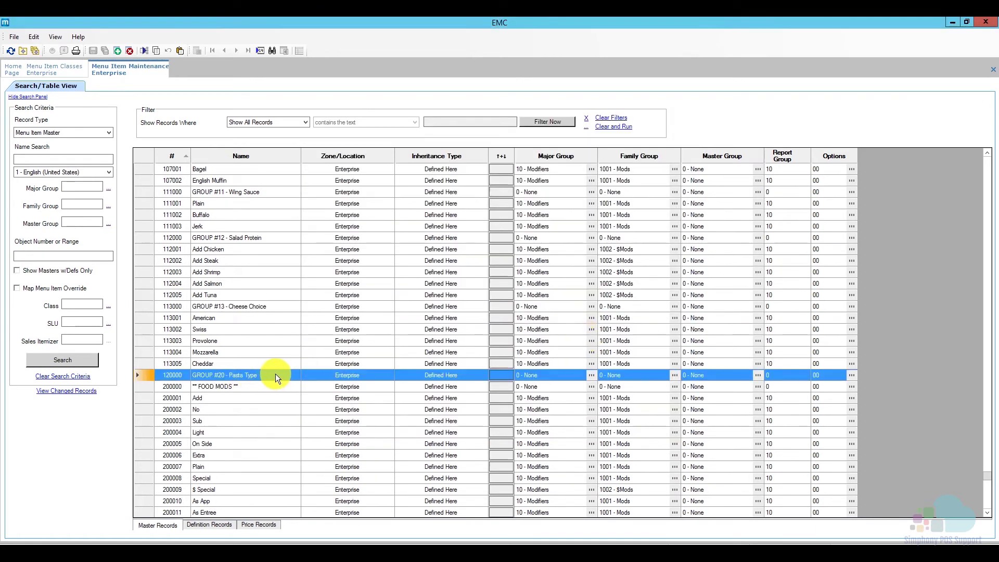
Copy Cheddar into a new menu item 120001 named 'Penne', adding no further items.
{"action": "left_click", "coordinate": [212, 363]}
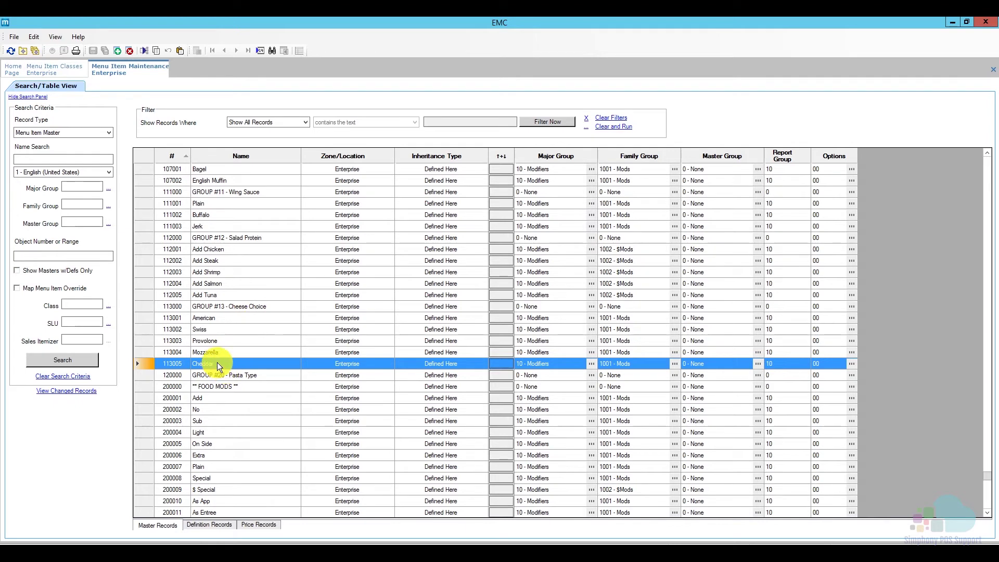
{"action": "left_click", "coordinate": [117, 50]}
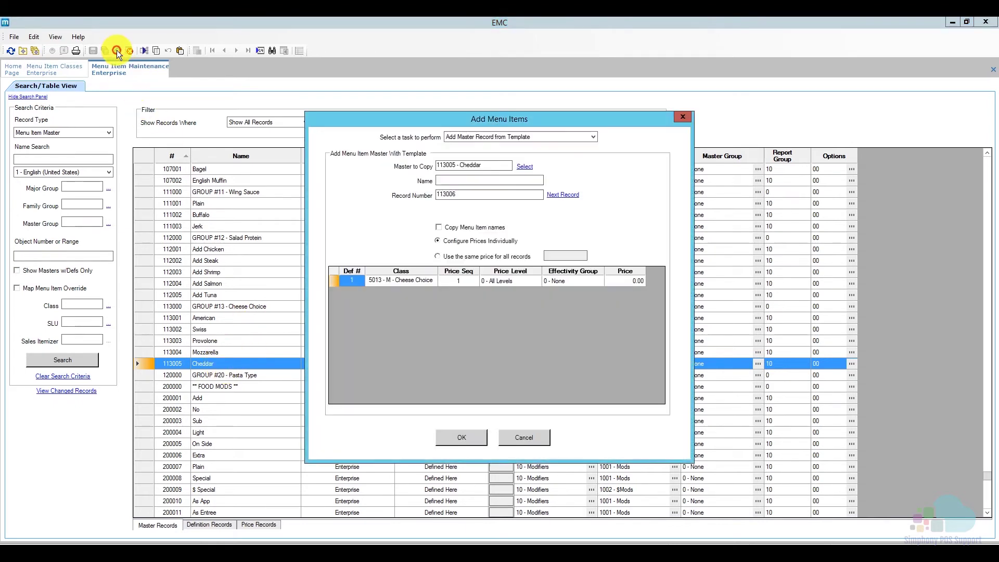
{"action": "left_click", "coordinate": [440, 199]}
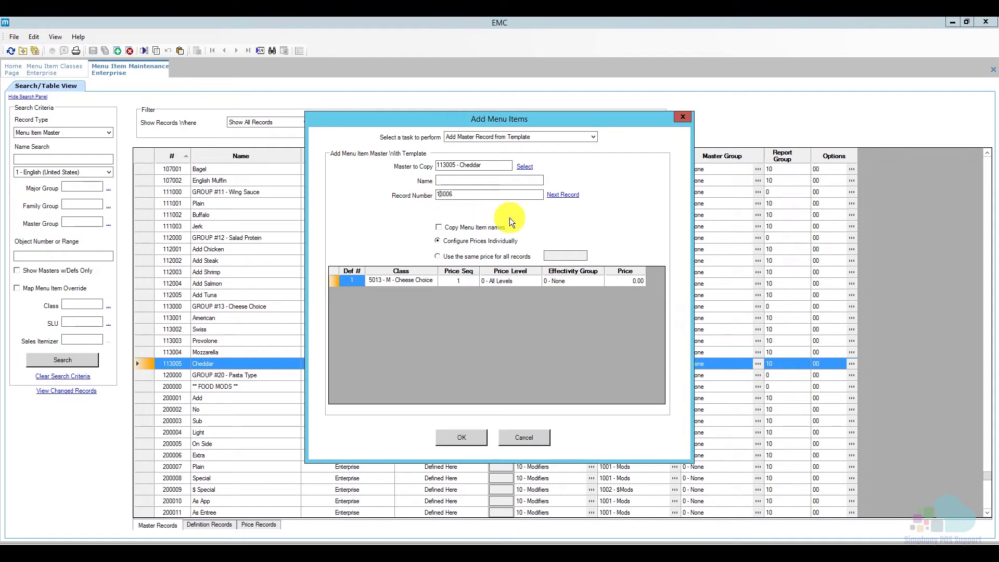
{"action": "key", "text": "Delete"}
{"action": "key", "text": "Delete"}
{"action": "type", "text": "20"}
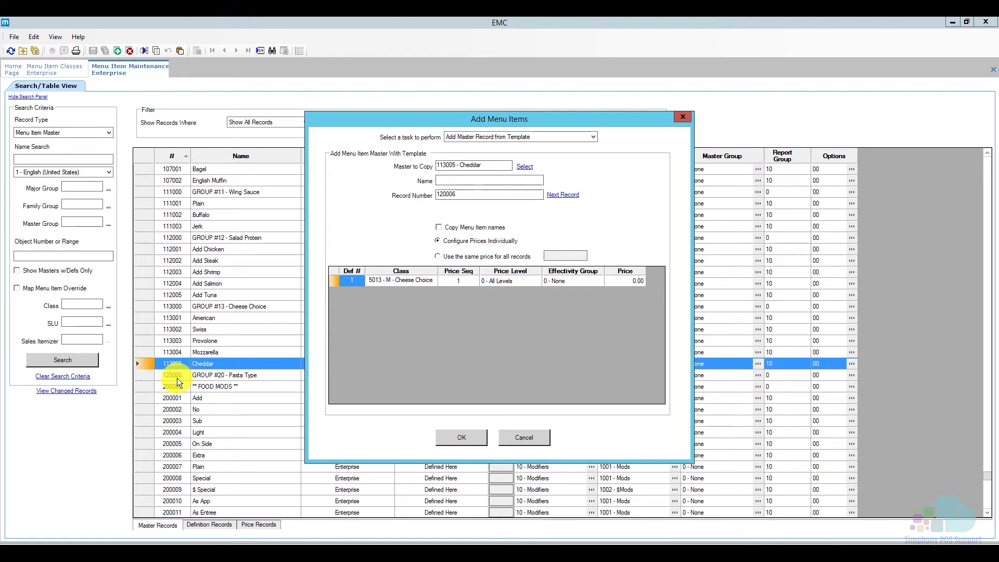
{"action": "left_click", "coordinate": [484, 194]}
{"action": "key", "text": "BackSpace"}
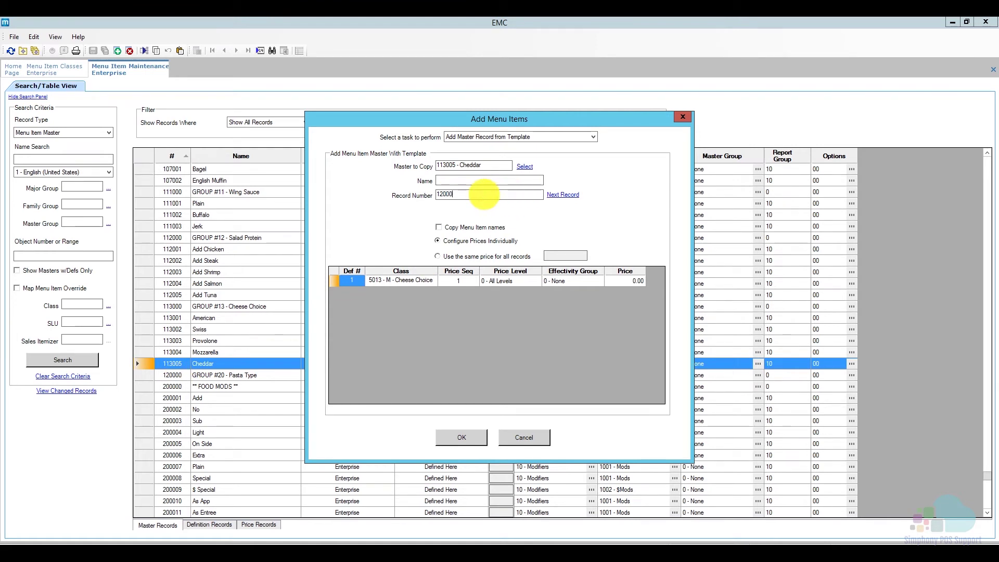
{"action": "type", "text": "1"}
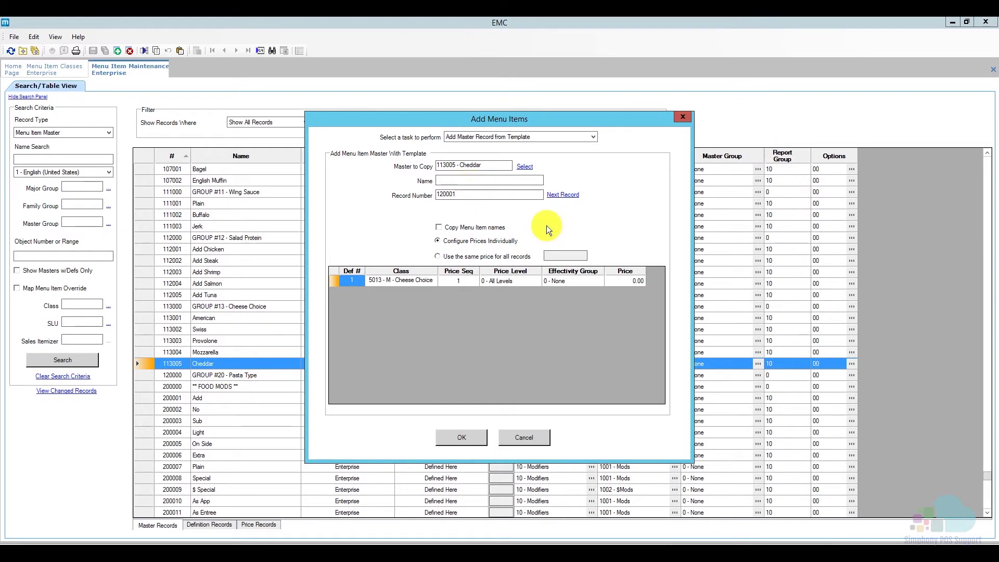
{"action": "key", "text": "shift+Tab"}
{"action": "type", "text": "Penne"}
{"action": "left_click", "coordinate": [469, 436]}
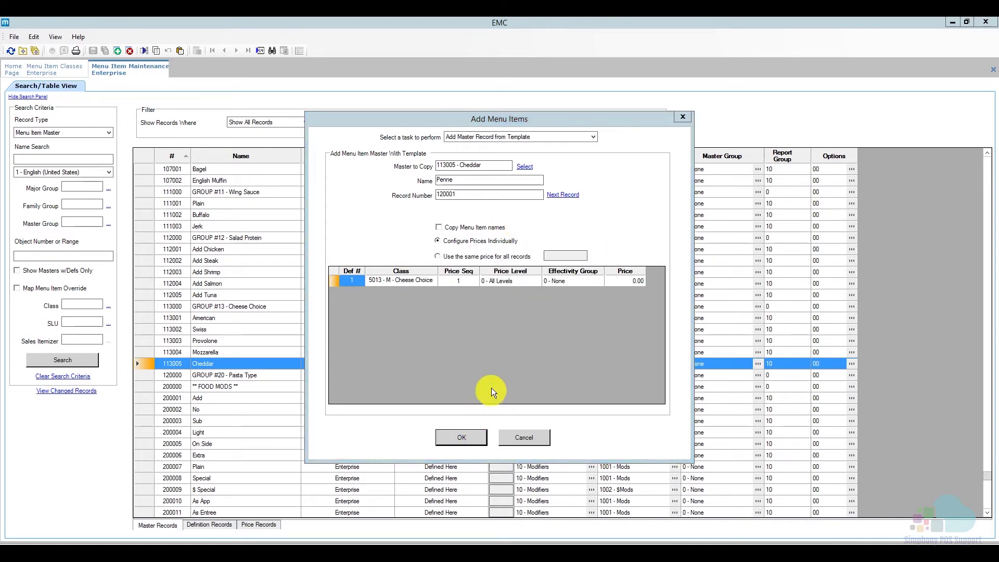
{"action": "left_click", "coordinate": [580, 332]}
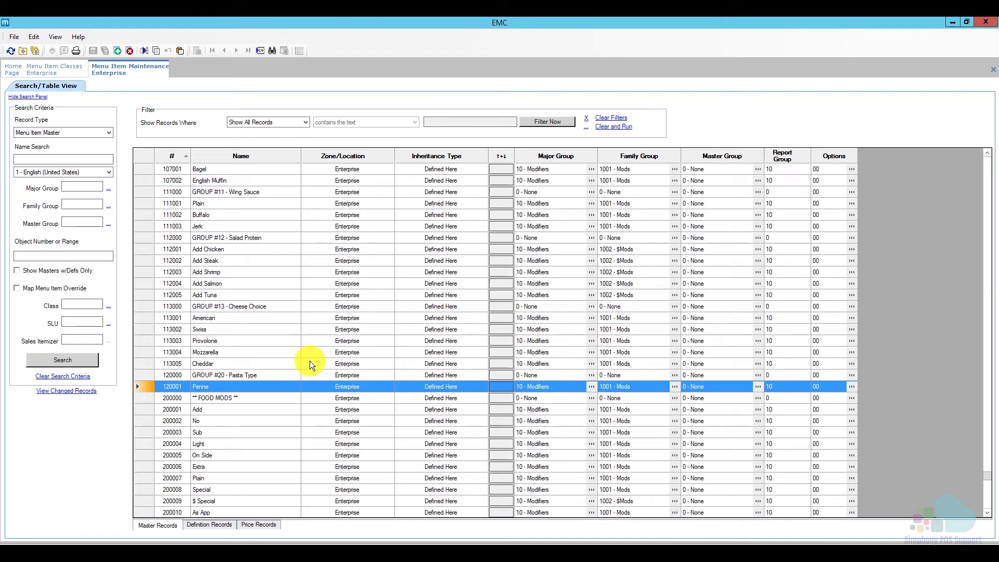
Set Penne's menu item class to 5020 M - Pasta Type in Definition Records and save.
{"action": "left_click", "coordinate": [210, 525]}
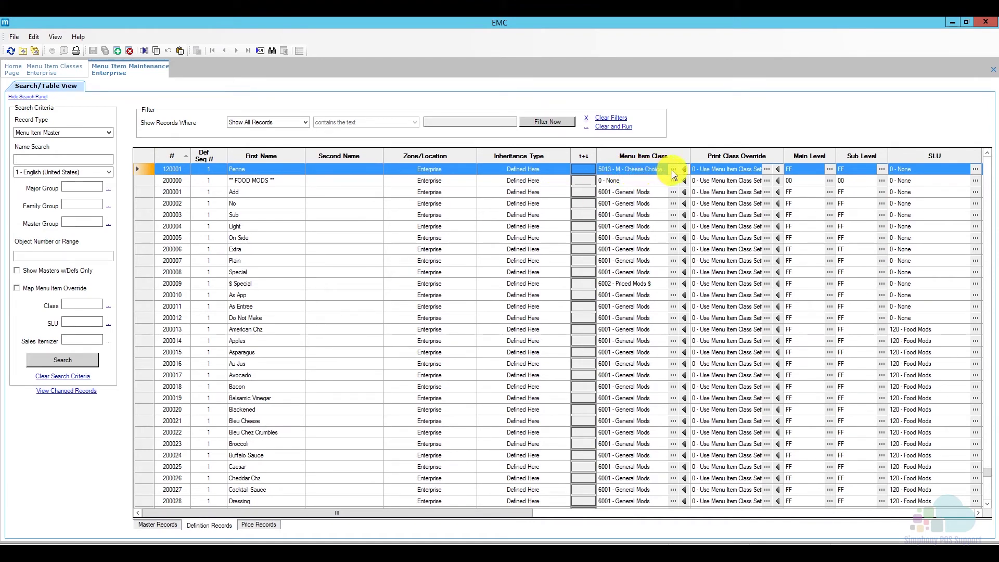
{"action": "left_click", "coordinate": [987, 152]}
{"action": "left_click", "coordinate": [987, 153]}
{"action": "left_click", "coordinate": [987, 153]}
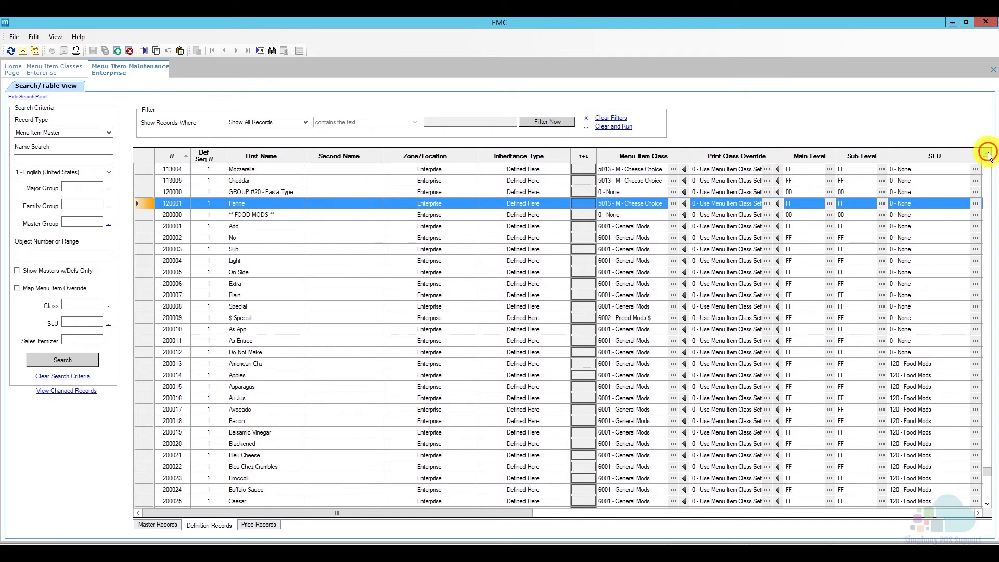
{"action": "left_click", "coordinate": [673, 204]}
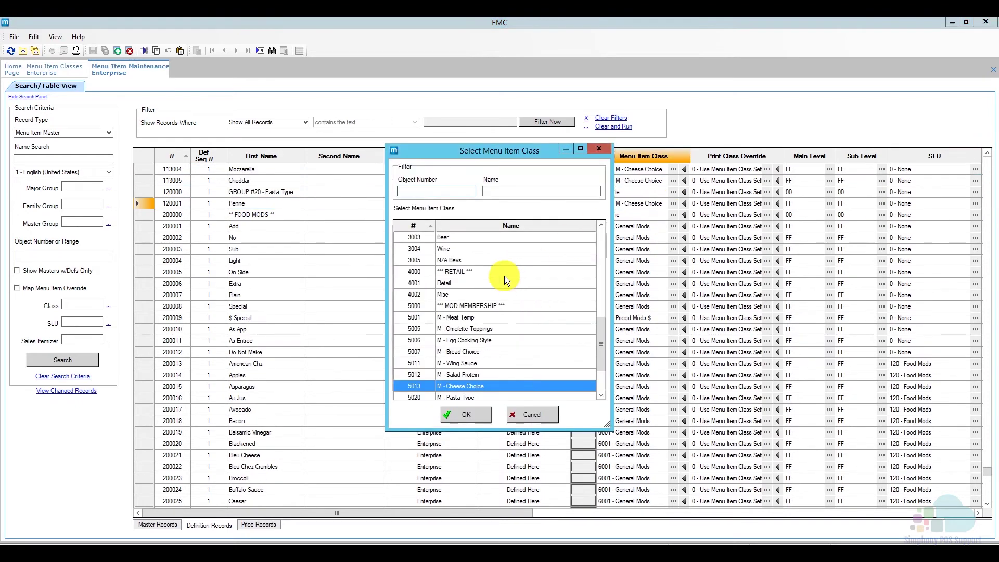
{"action": "left_click", "coordinate": [601, 395]}
{"action": "left_click", "coordinate": [601, 395]}
{"action": "left_click", "coordinate": [601, 395]}
{"action": "left_click", "coordinate": [465, 367]}
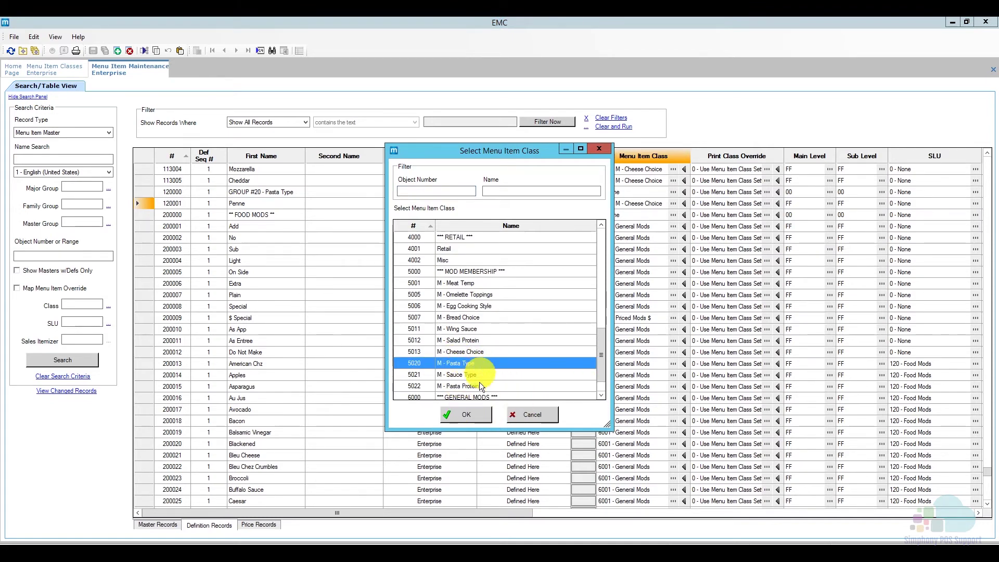
{"action": "left_click", "coordinate": [466, 414]}
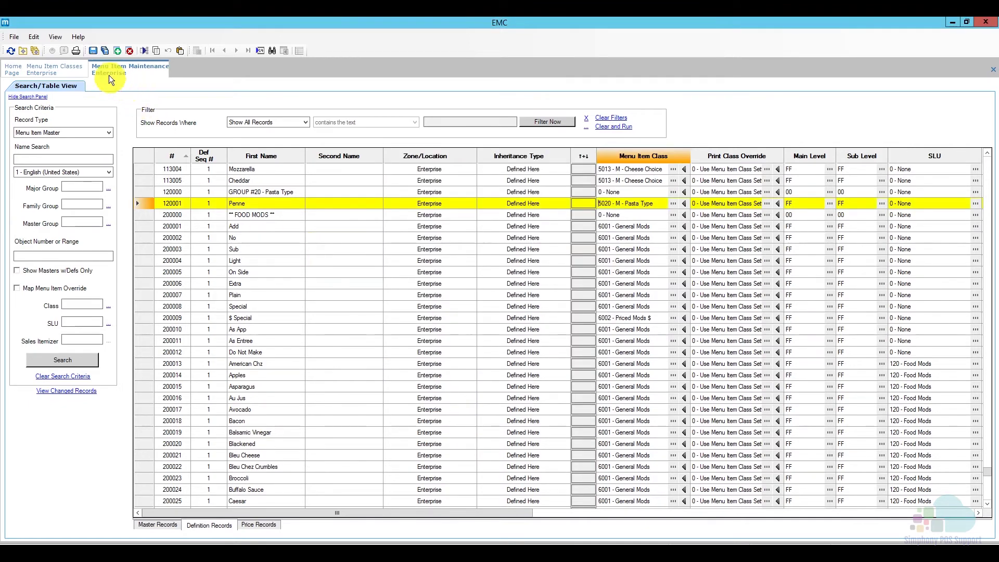
{"action": "left_click", "coordinate": [93, 53]}
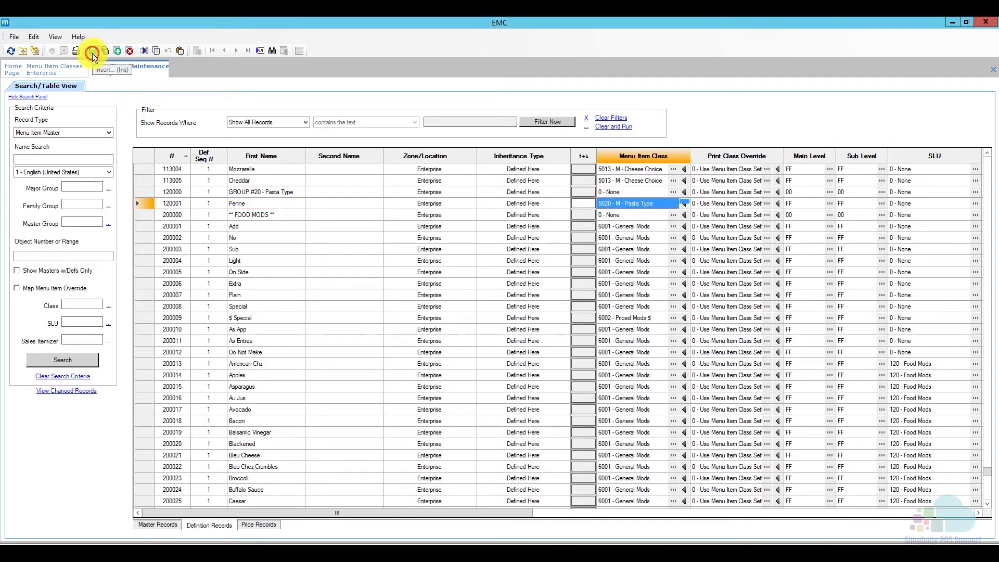
Review Penne's price records, then return to the master records view.
{"action": "left_click", "coordinate": [141, 204]}
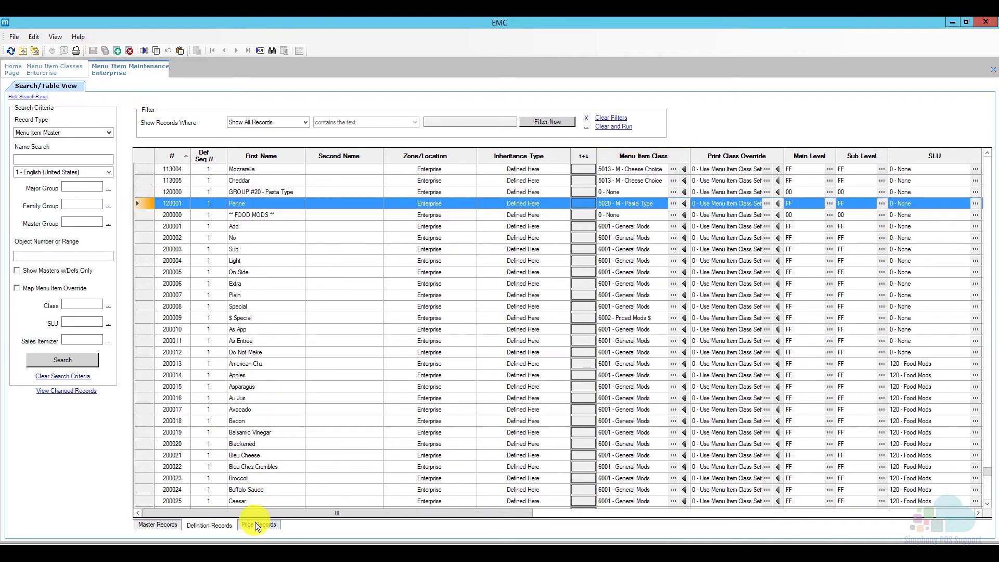
{"action": "left_click", "coordinate": [256, 524]}
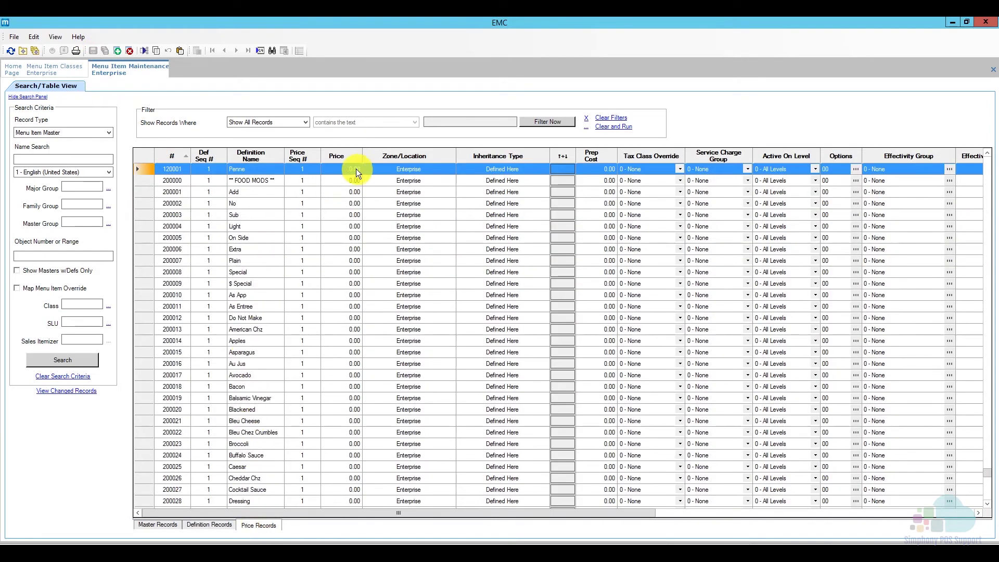
{"action": "left_click", "coordinate": [170, 526]}
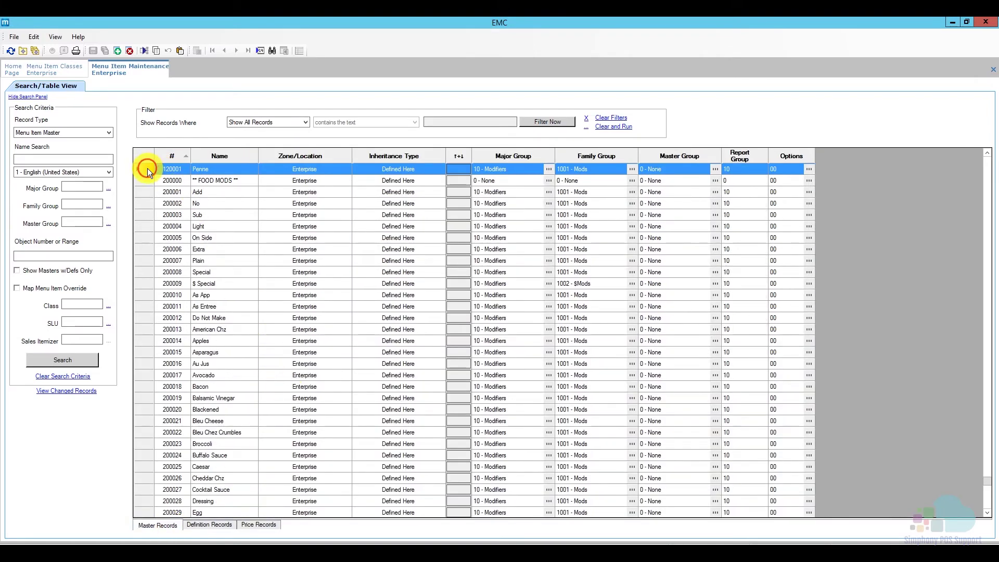
Add Linguine (120002) and Spaghetti (120003) as copies of Penne in the Pasta Type group.
{"action": "scroll", "coordinate": [201, 257], "scroll_direction": "up", "scroll_amount": 6}
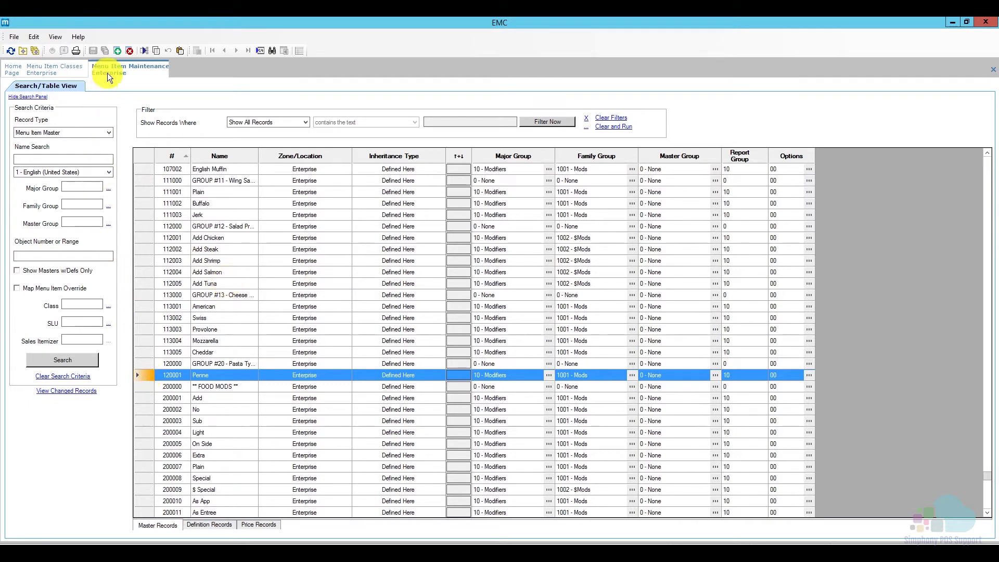
{"action": "left_click", "coordinate": [118, 50]}
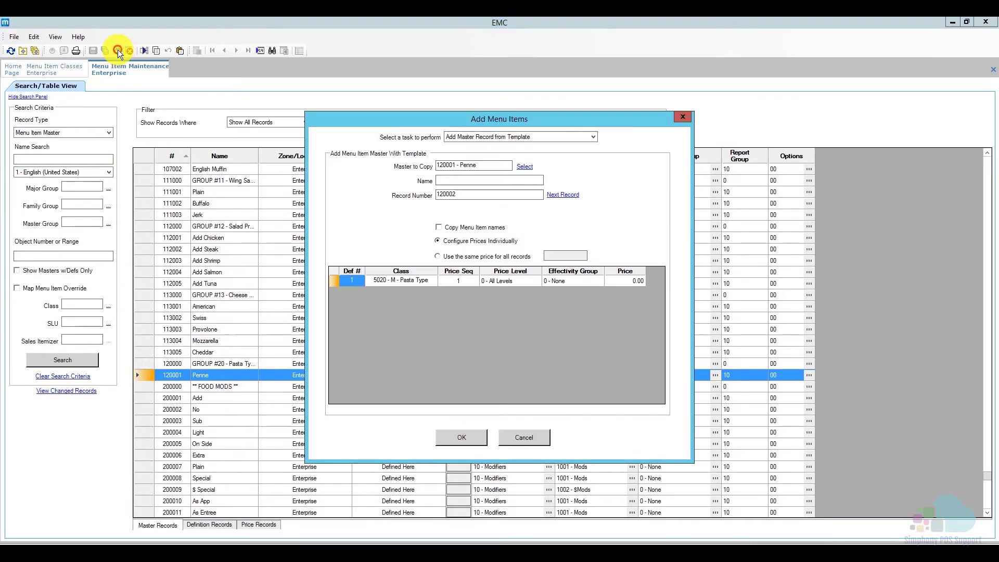
{"action": "left_click", "coordinate": [475, 181]}
{"action": "type", "text": "Linguine"}
{"action": "left_click", "coordinate": [468, 438]}
{"action": "key", "text": "Return"}
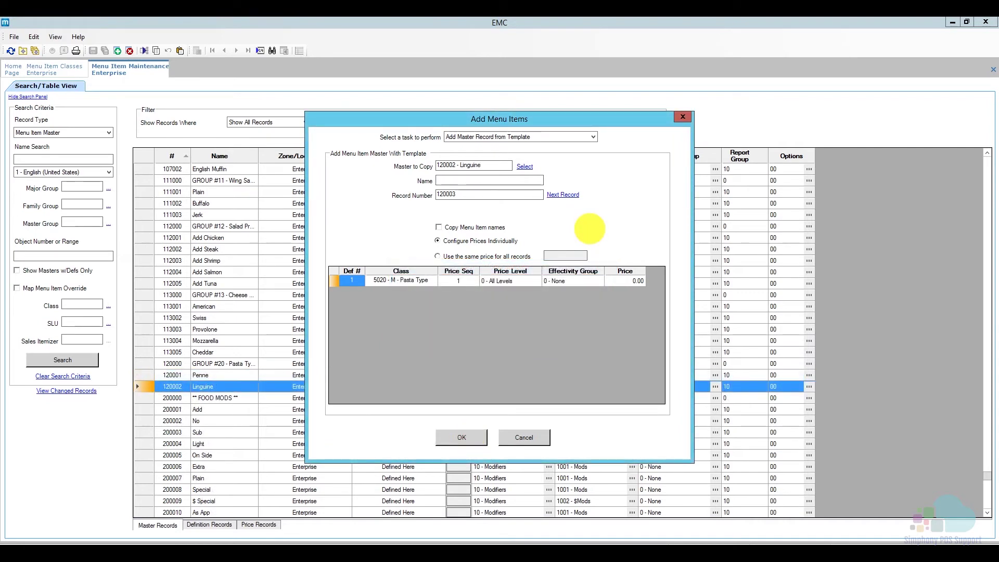
{"action": "type", "text": "Spaghetti"}
{"action": "left_click", "coordinate": [464, 436]}
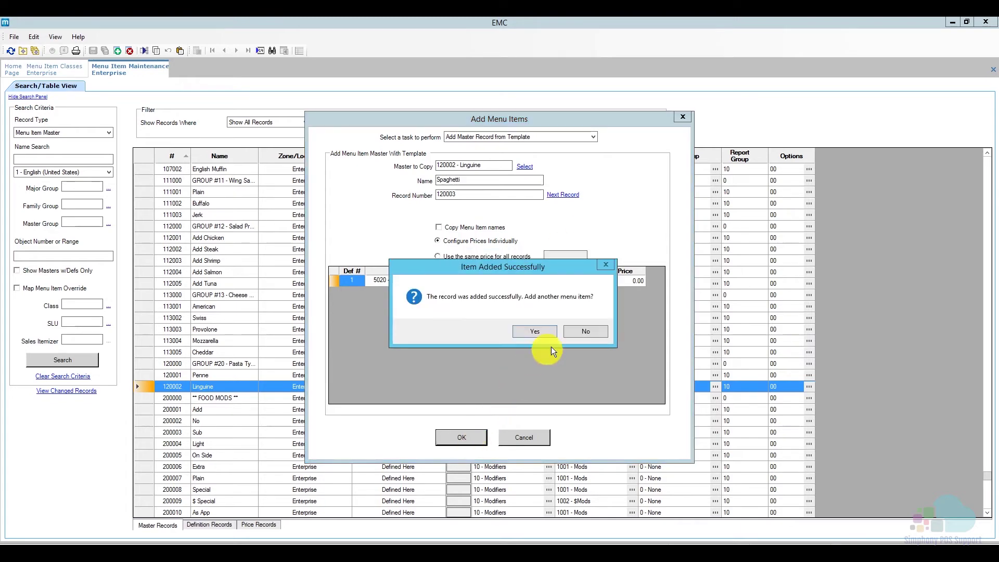
{"action": "left_click", "coordinate": [576, 332]}
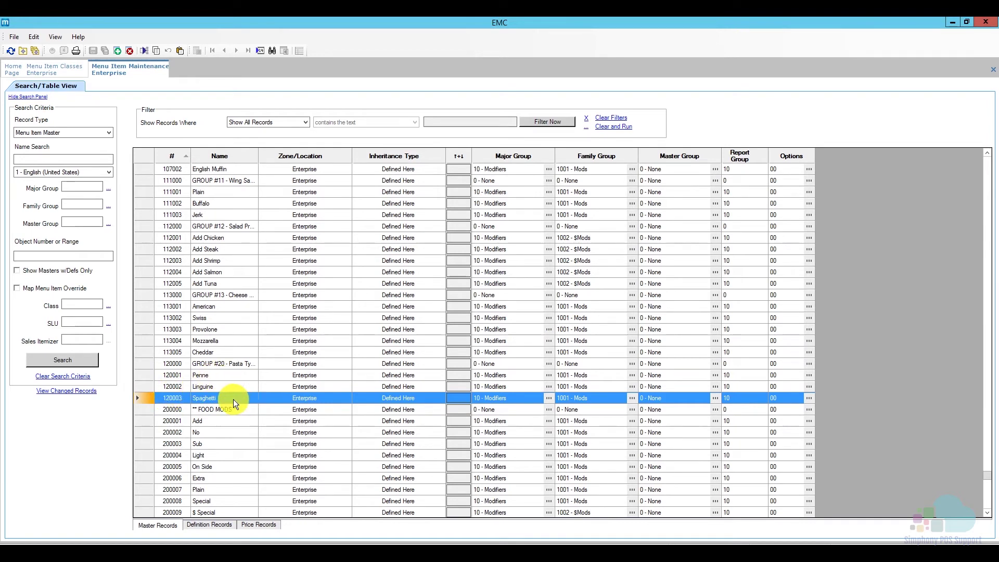
{"action": "left_click", "coordinate": [145, 364]}
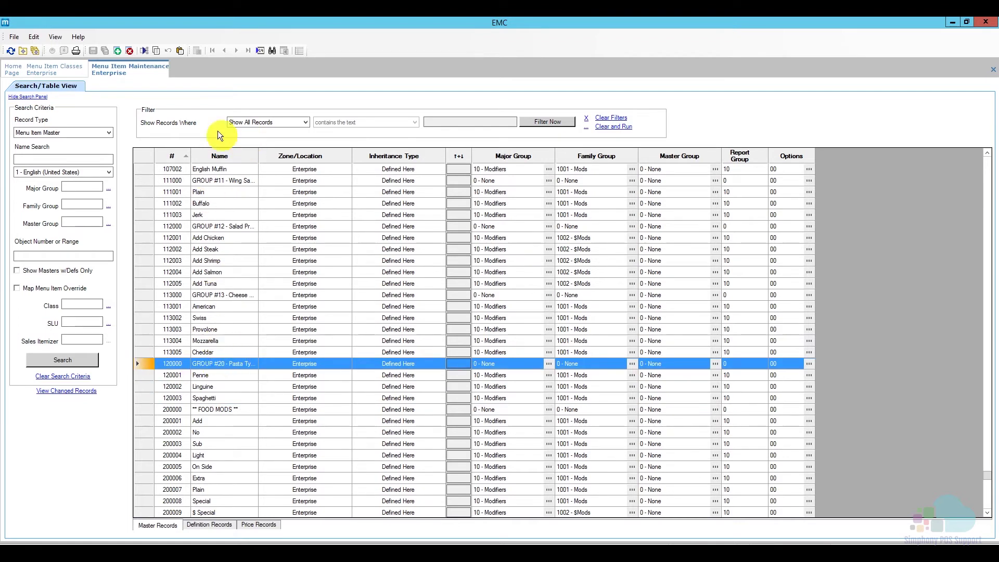
Copy GROUP #20 into new record 121000 named 'GROUP #21 - Sauce Type'.
{"action": "left_click", "coordinate": [117, 51]}
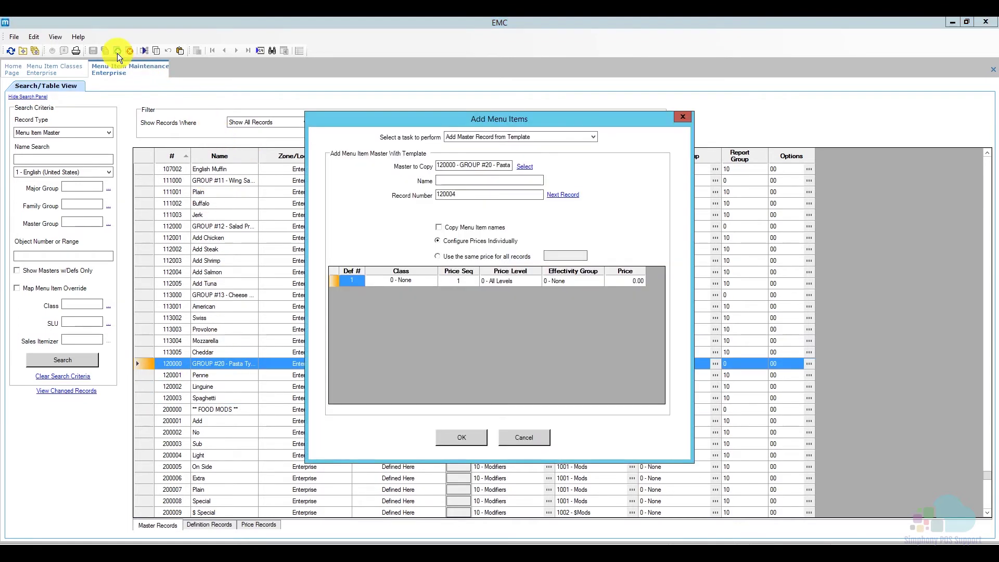
{"action": "left_click", "coordinate": [492, 217]}
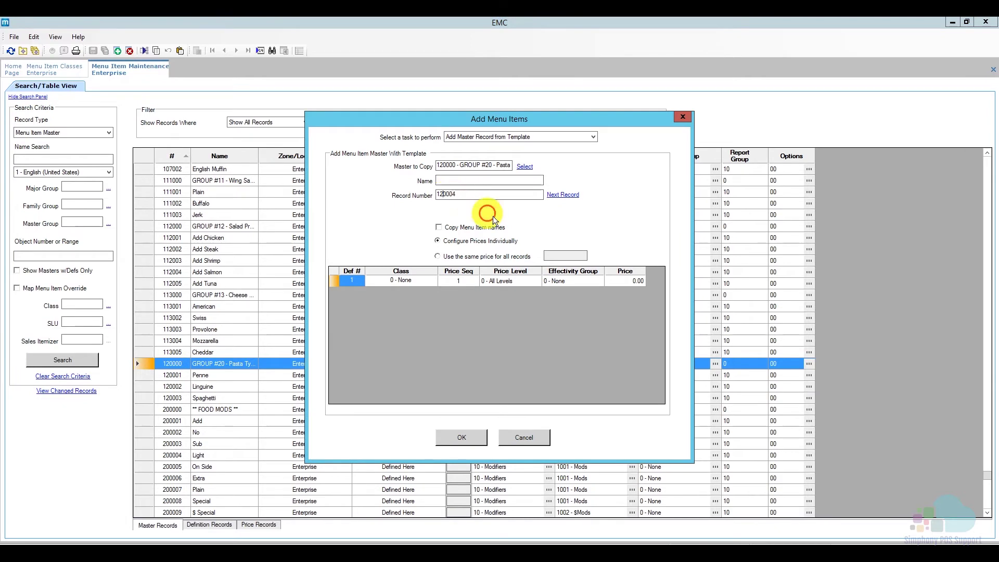
{"action": "key", "text": "Left"}
{"action": "key", "text": "Left"}
{"action": "key", "text": "Left"}
{"action": "key", "text": "BackSpace"}
{"action": "type", "text": "1"}
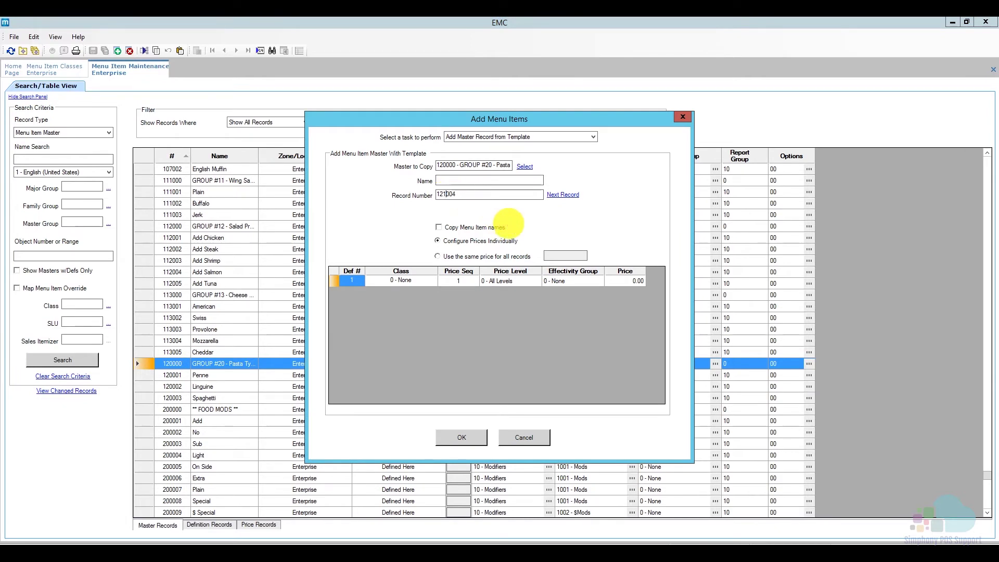
{"action": "left_click", "coordinate": [480, 193]}
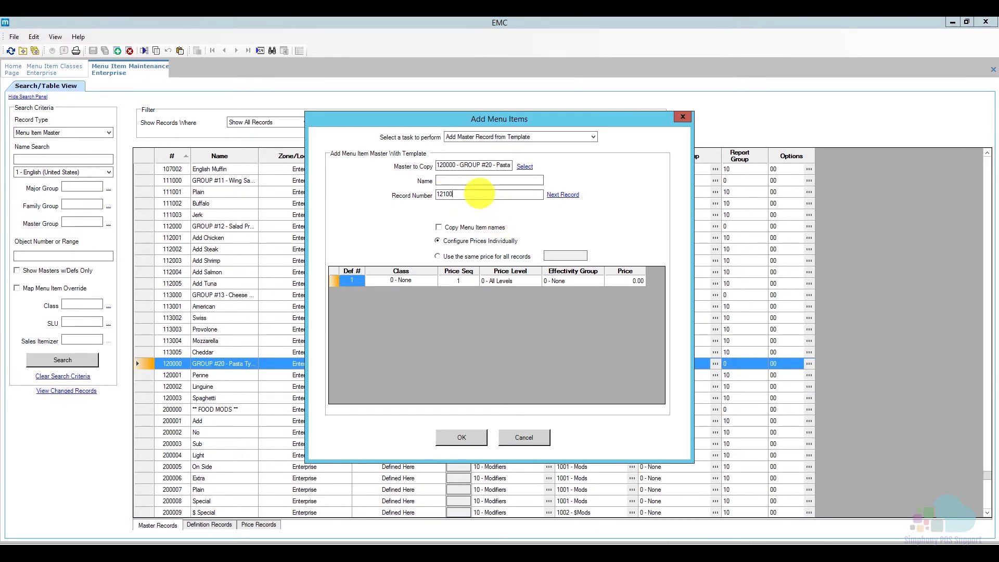
{"action": "type", "text": "0"}
{"action": "left_click", "coordinate": [468, 180]}
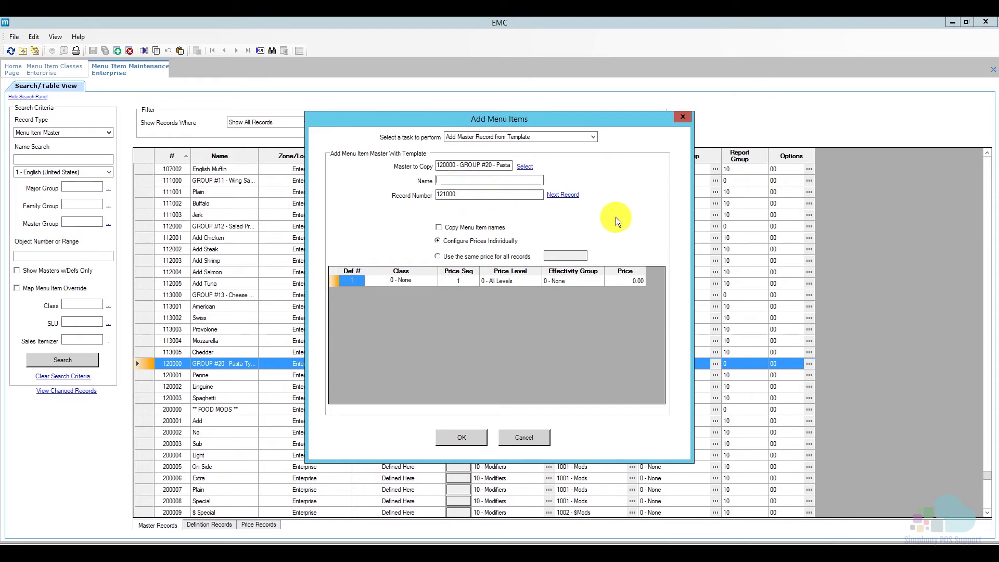
{"action": "type", "text": "GROUP #21 - Sauce Type"}
{"action": "left_click", "coordinate": [462, 437]}
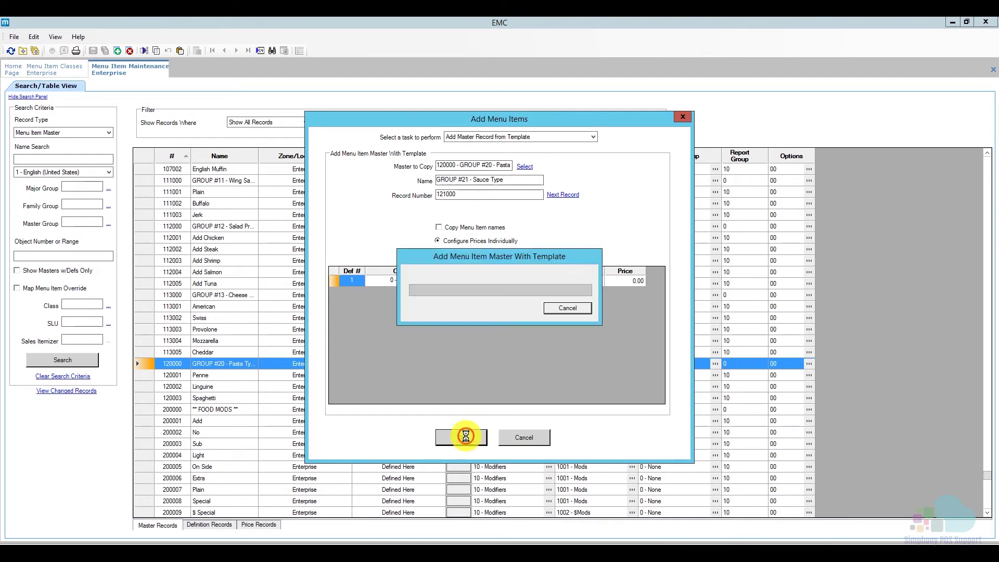
{"action": "left_click", "coordinate": [582, 333]}
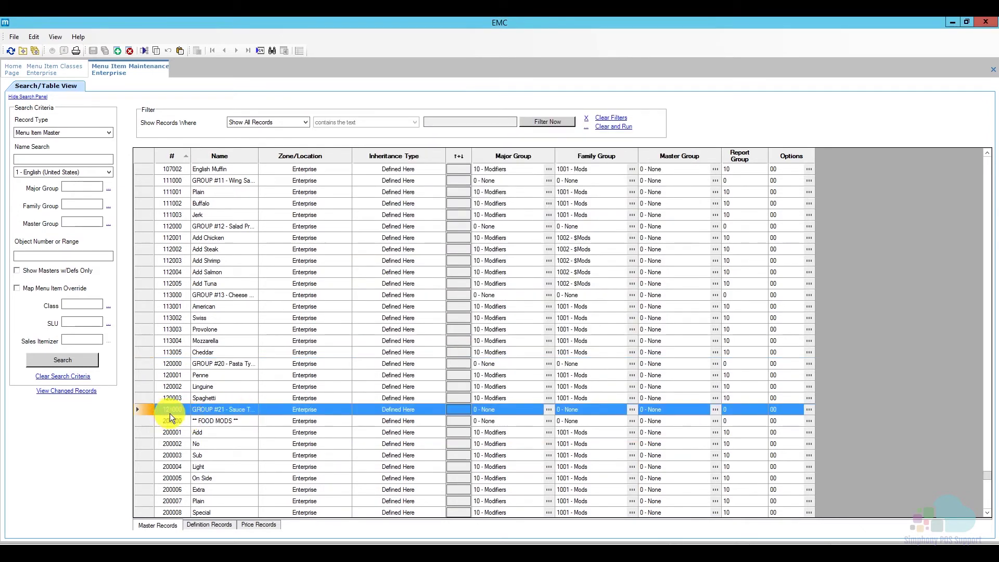
Create record 121001 'Alfredo' as a copy of Spaghetti under the Sauce Type group.
{"action": "left_click", "coordinate": [145, 399]}
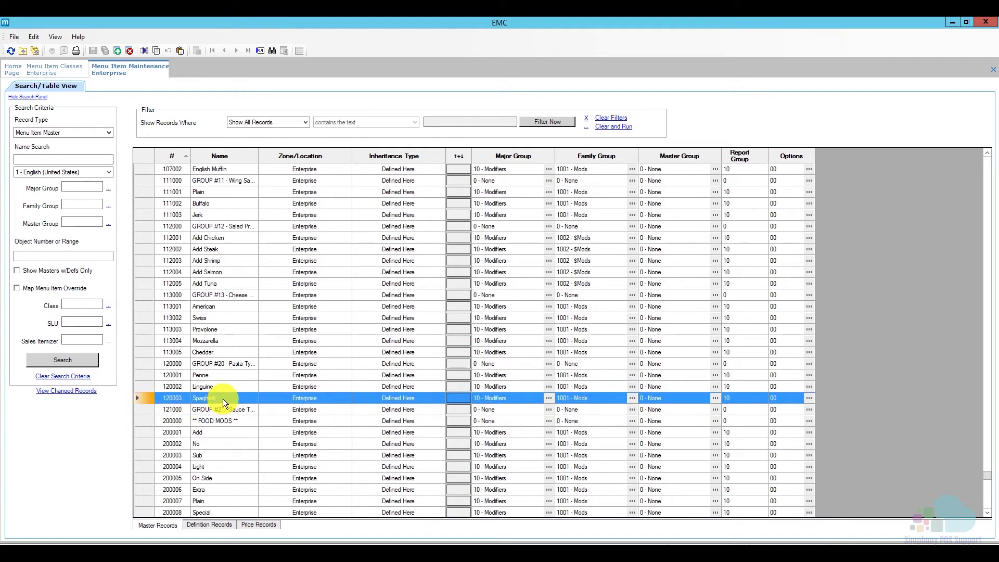
{"action": "left_click", "coordinate": [119, 52]}
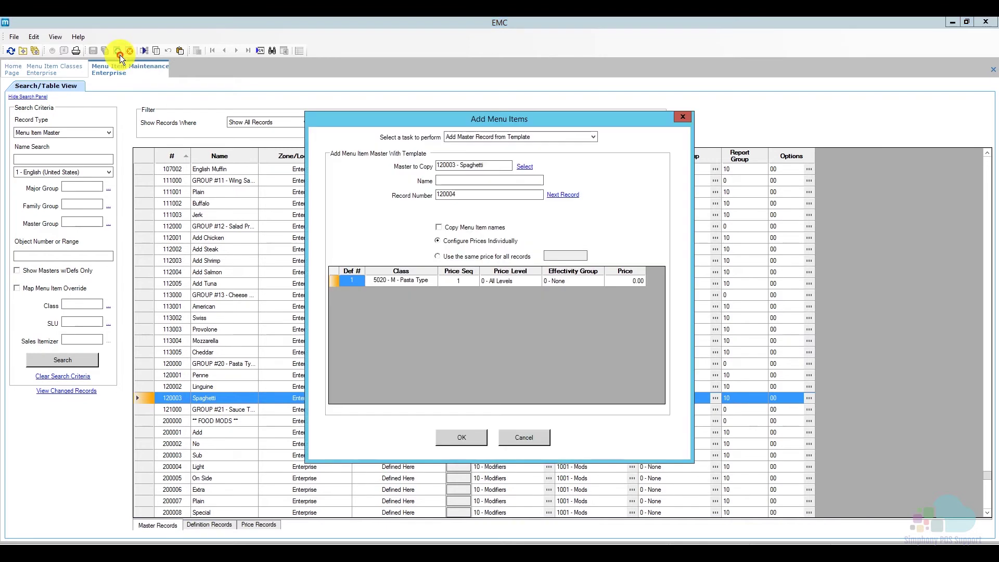
{"action": "left_click", "coordinate": [447, 194]}
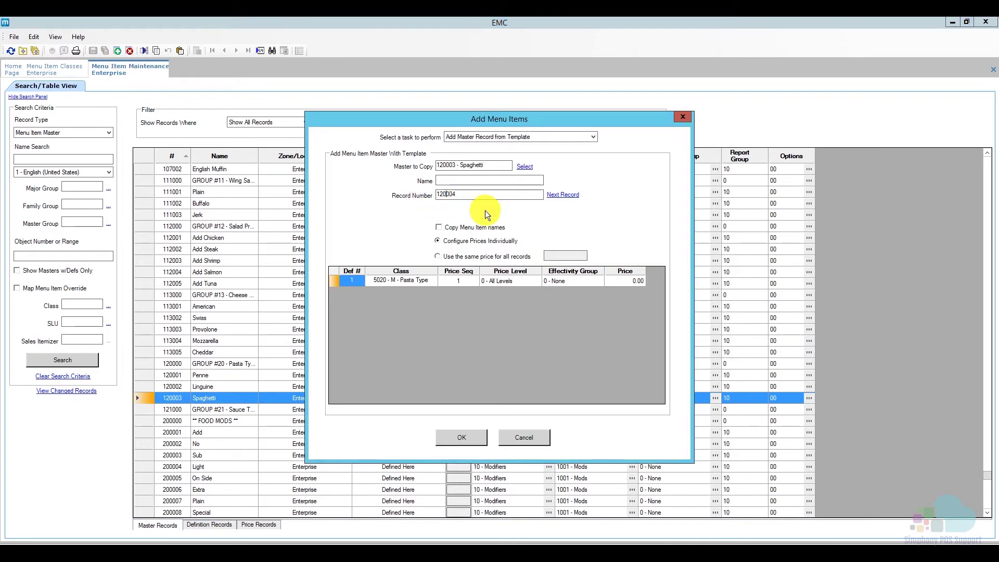
{"action": "key", "text": "BackSpace"}
{"action": "type", "text": "1"}
{"action": "left_click", "coordinate": [472, 194]}
{"action": "key", "text": "BackSpace"}
{"action": "type", "text": "1"}
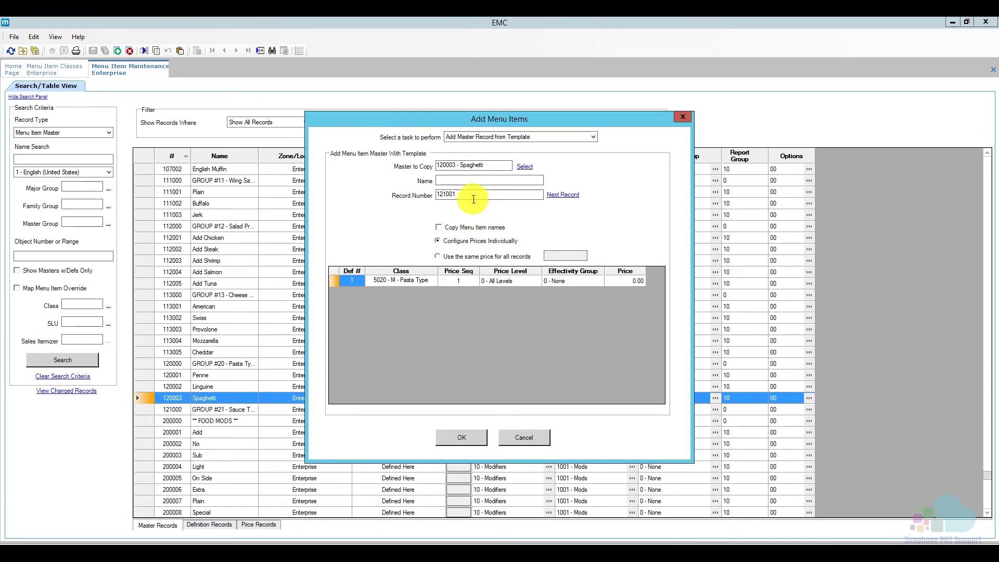
{"action": "left_click", "coordinate": [471, 180]}
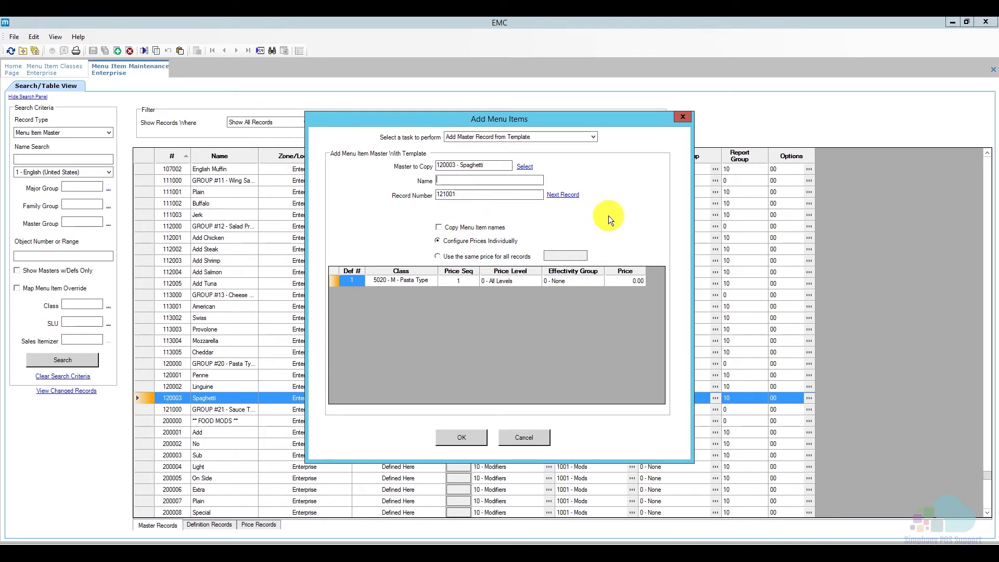
{"action": "type", "text": "Alfredo"}
{"action": "left_click", "coordinate": [461, 438]}
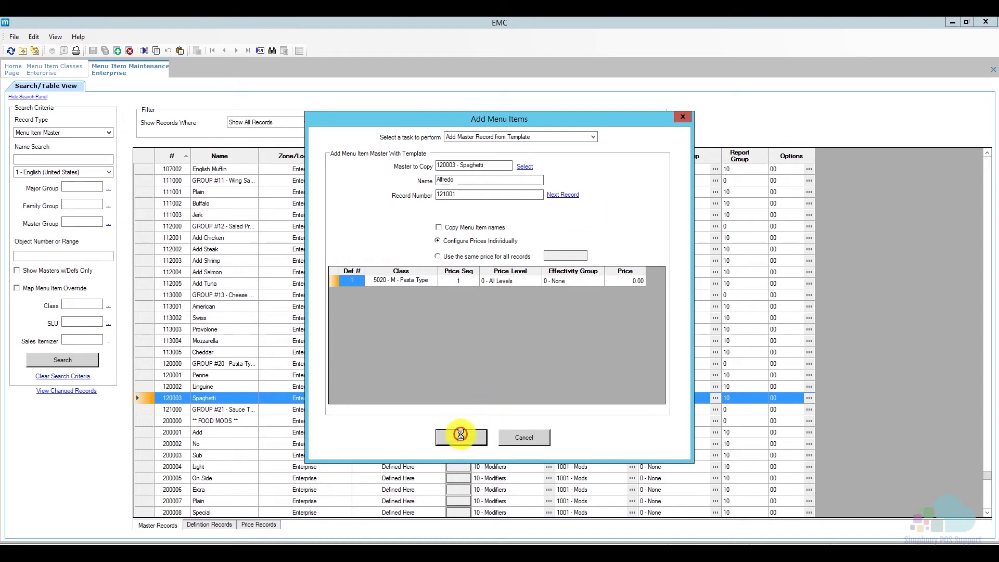
{"action": "left_click", "coordinate": [586, 333]}
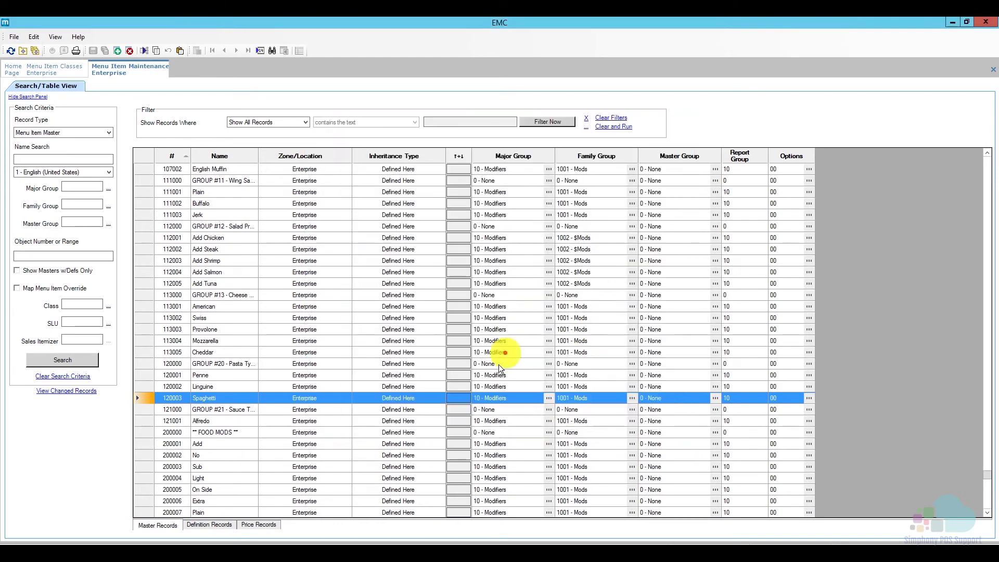
Change Alfredo's menu item class to 5021 M - Sauce Type, then return to master records.
{"action": "left_click", "coordinate": [209, 526]}
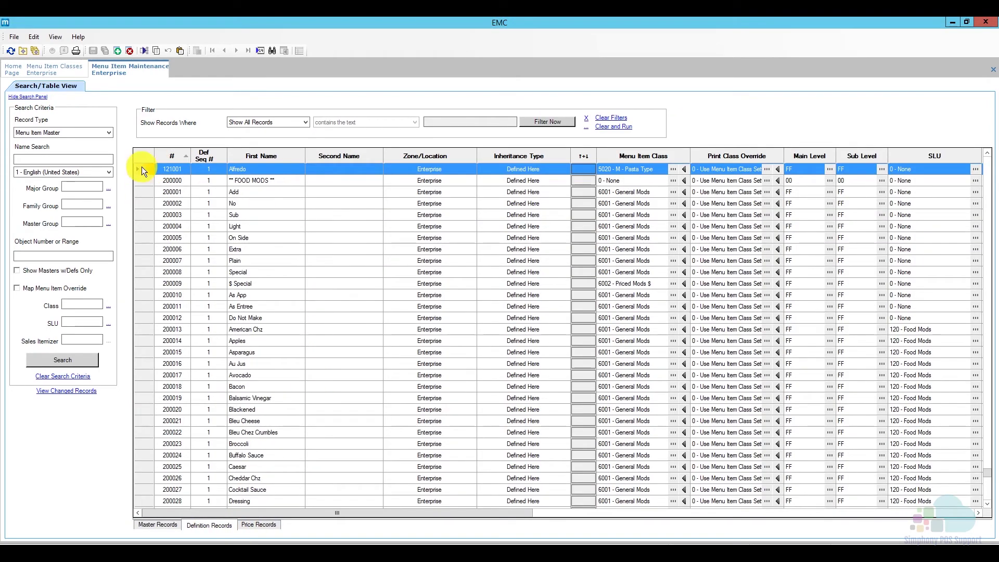
{"action": "scroll", "coordinate": [390, 279], "scroll_direction": "up", "scroll_amount": 3}
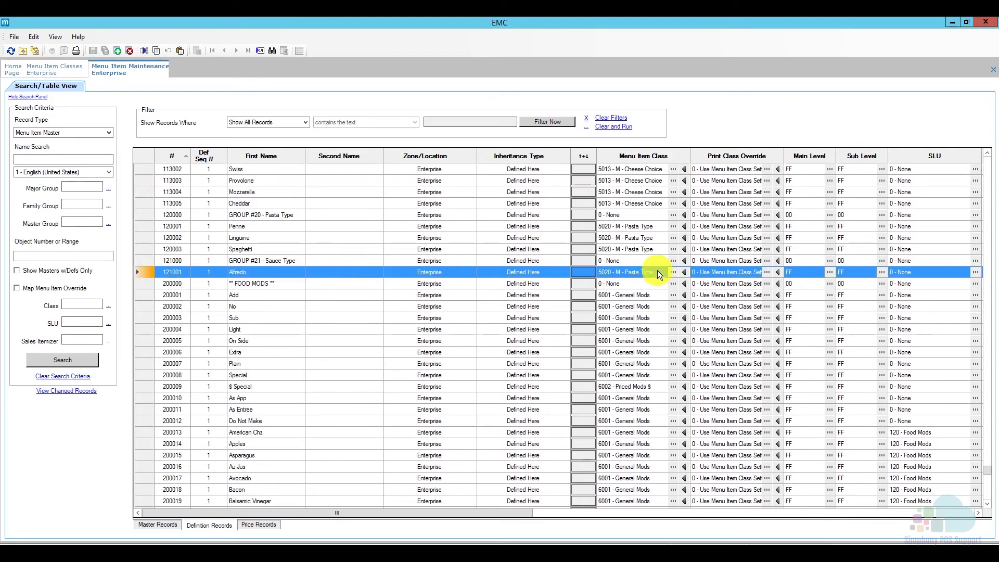
{"action": "left_click", "coordinate": [672, 270]}
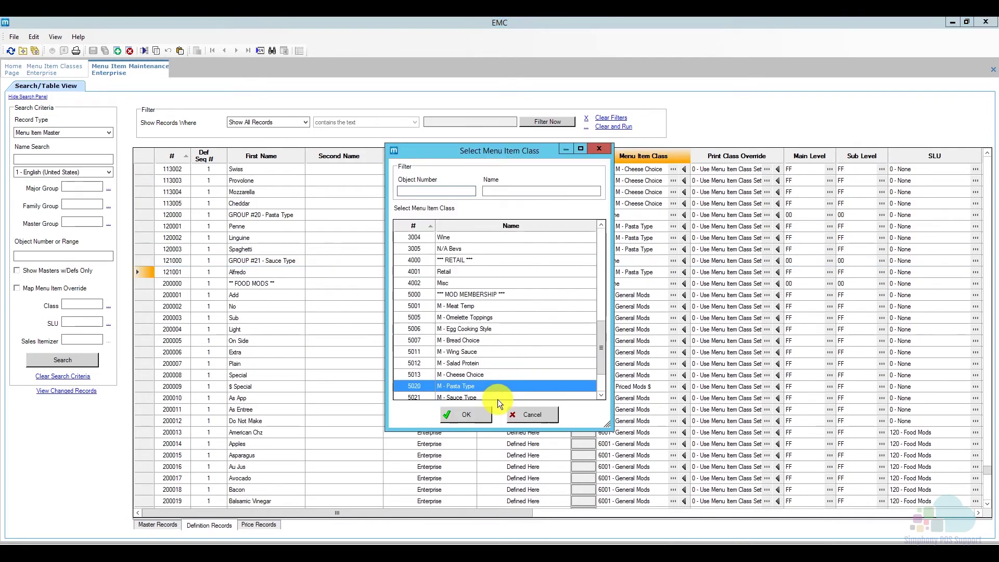
{"action": "left_click", "coordinate": [488, 397]}
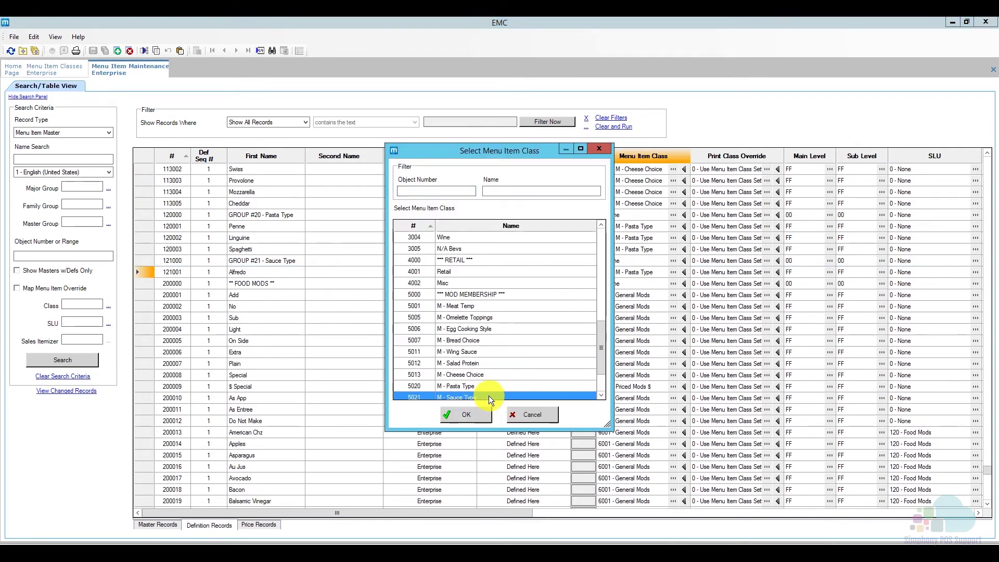
{"action": "left_click", "coordinate": [476, 414]}
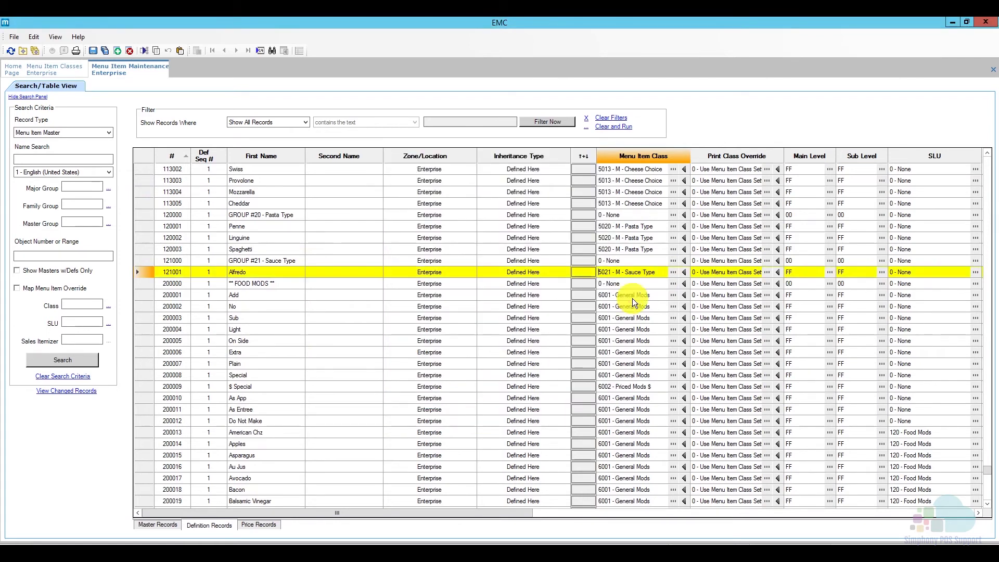
{"action": "left_click", "coordinate": [264, 524]}
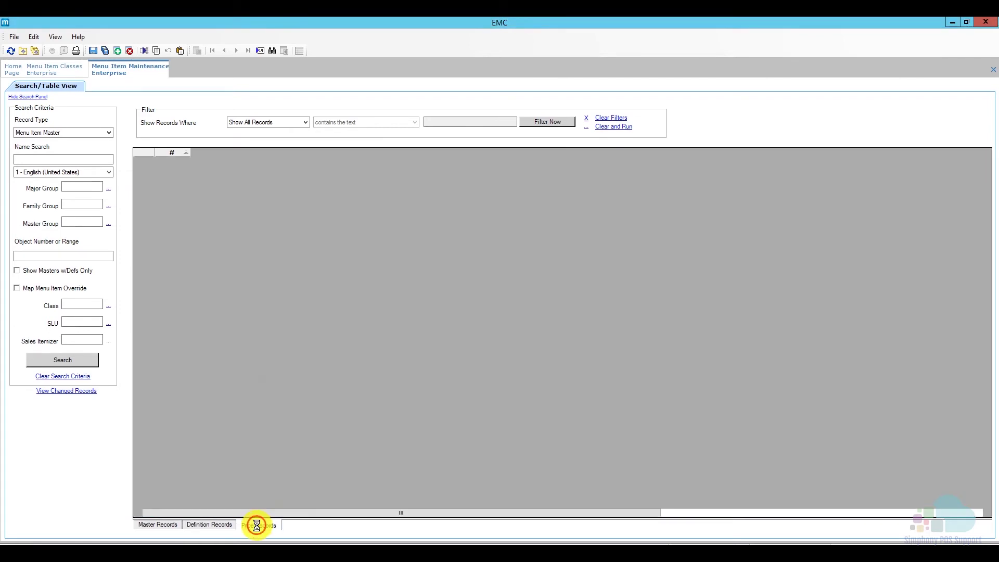
{"action": "left_click", "coordinate": [167, 526]}
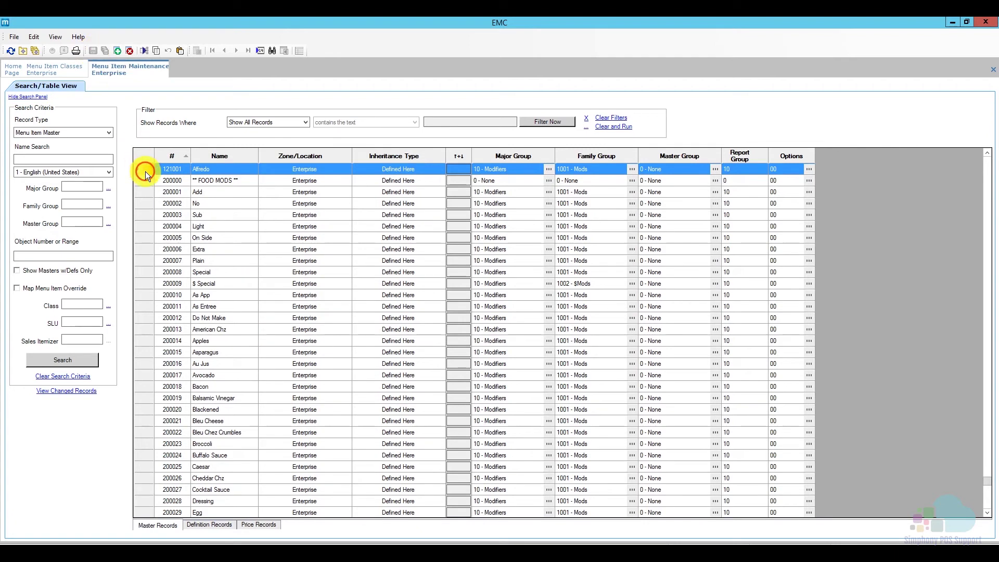
Add sauce records 121002 Tomato and 121003 Pesto as copies of Alfredo.
{"action": "left_click", "coordinate": [116, 52]}
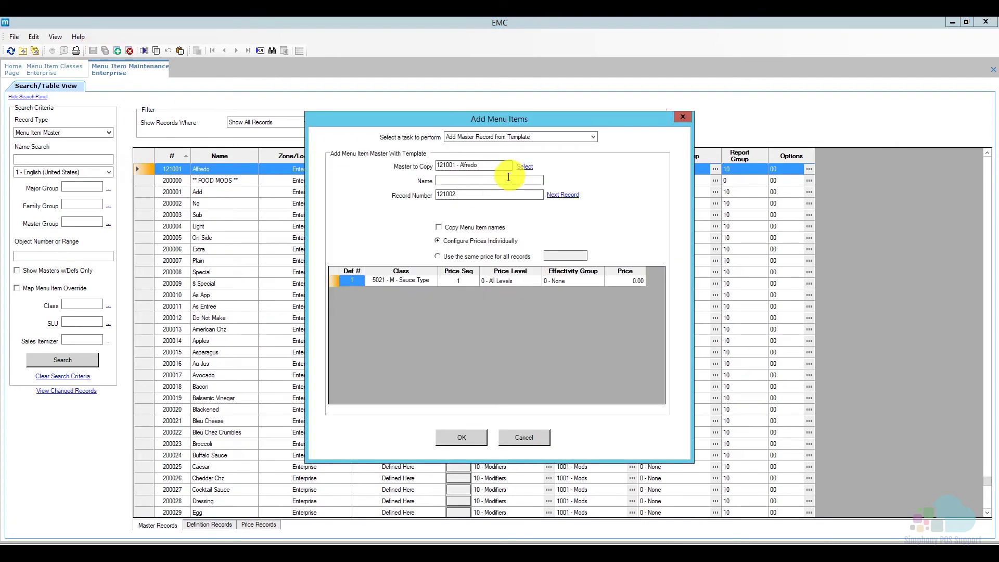
{"action": "type", "text": "To"}
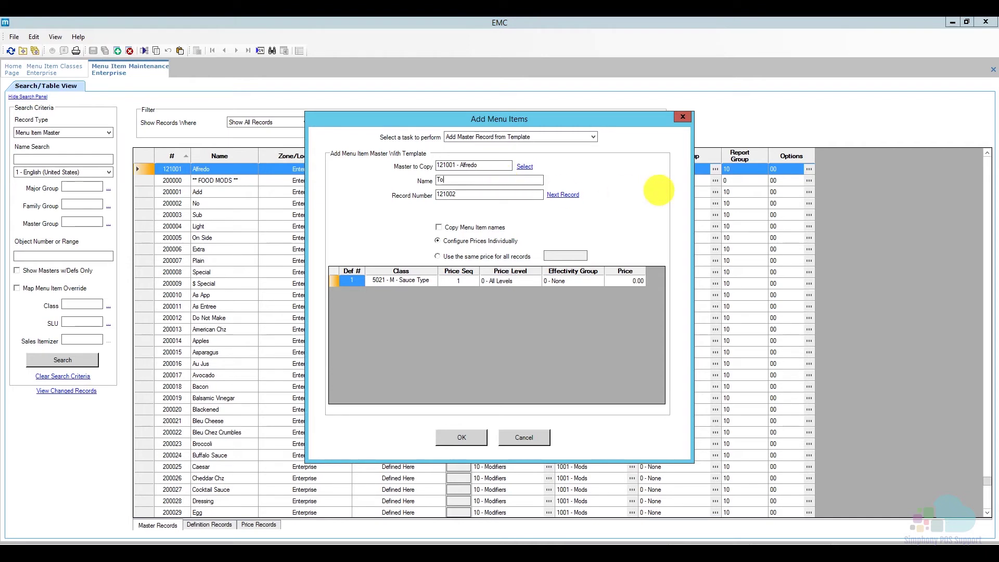
{"action": "type", "text": "mato"}
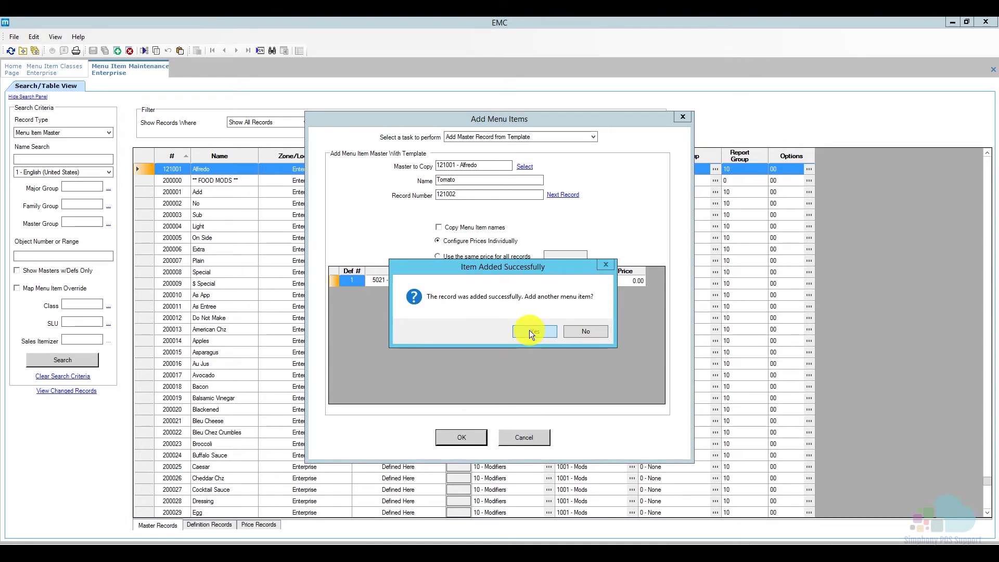
{"action": "left_click", "coordinate": [529, 330]}
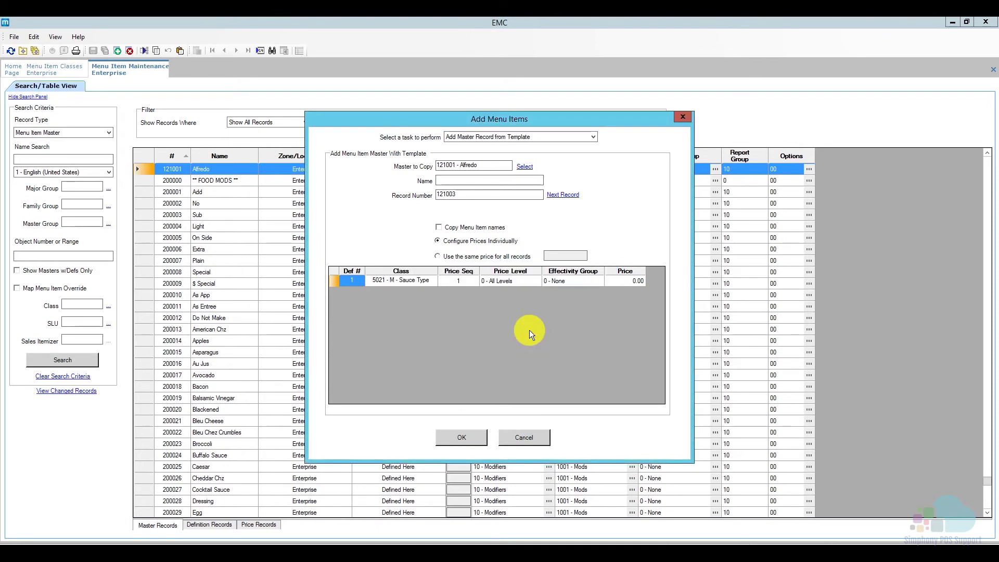
{"action": "type", "text": "Pesto"}
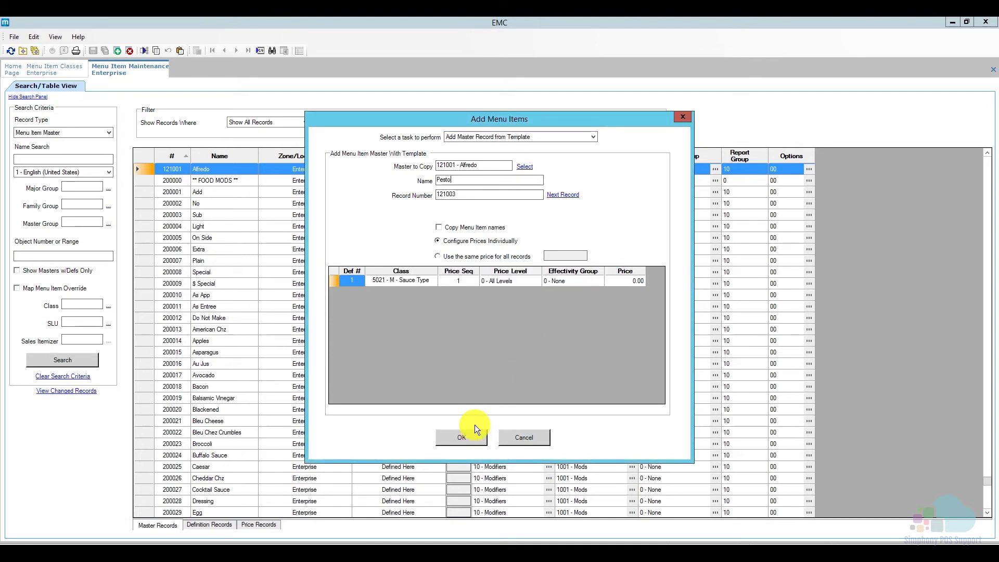
{"action": "left_click", "coordinate": [470, 437]}
{"action": "left_click", "coordinate": [568, 333]}
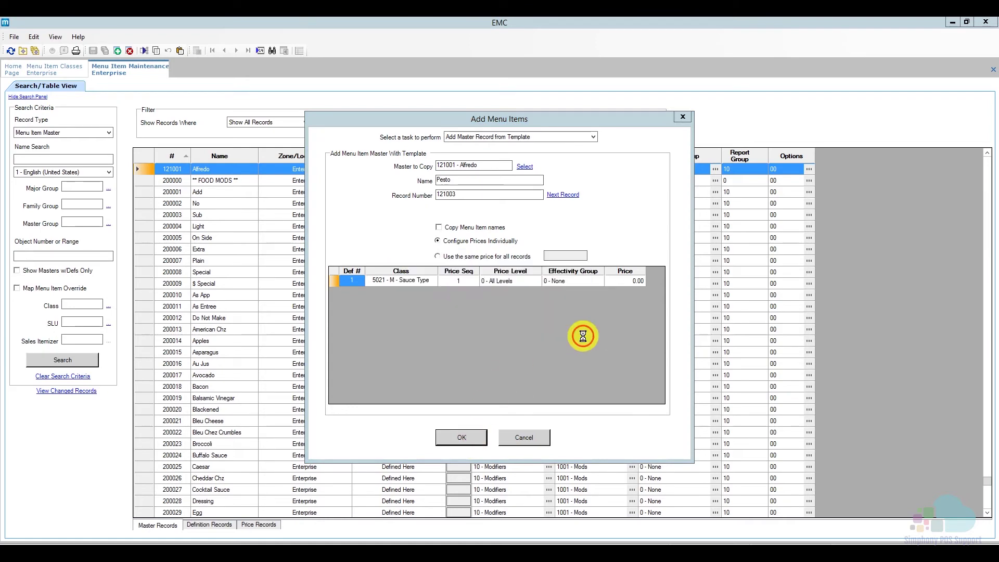
{"action": "left_click", "coordinate": [146, 170]}
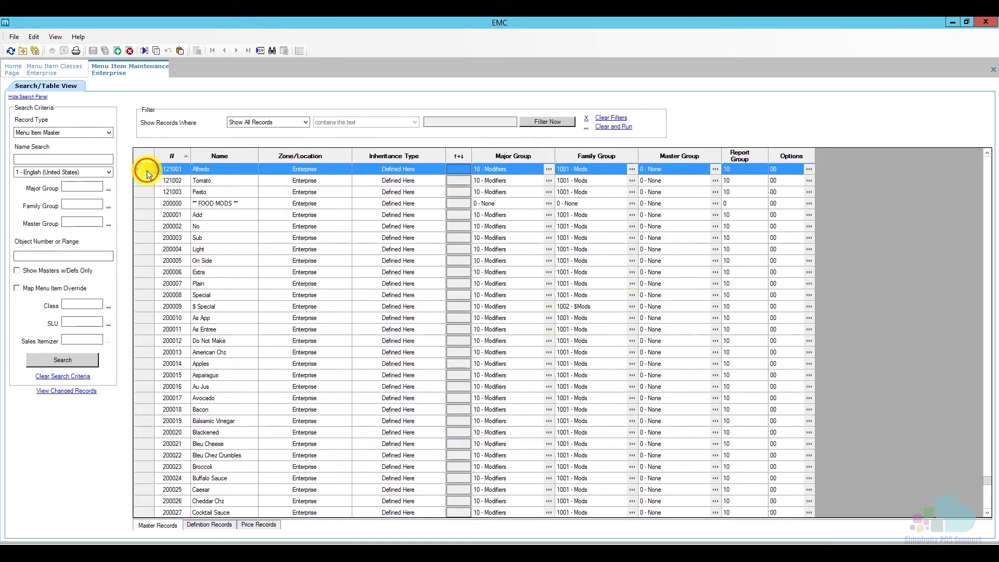
{"action": "left_click", "coordinate": [224, 216], "text": "shift"}
{"action": "scroll", "coordinate": [224, 217], "scroll_direction": "up", "scroll_amount": 1}
{"action": "left_click", "coordinate": [224, 207]}
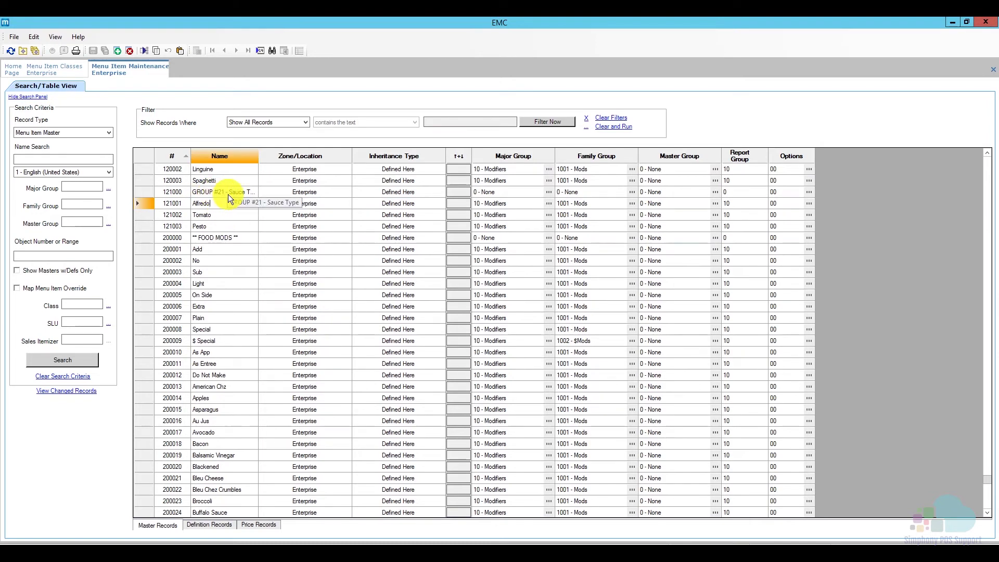
Start a new record copied from the Sauce Type group, changing its number prefix to 122.
{"action": "left_click", "coordinate": [148, 193]}
{"action": "left_click", "coordinate": [72, 71]}
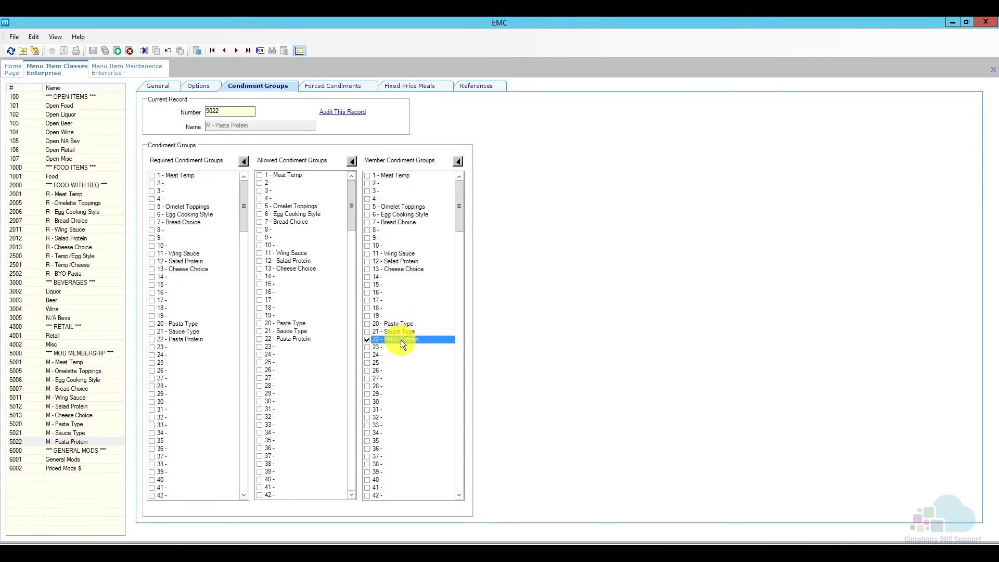
{"action": "left_click", "coordinate": [117, 68]}
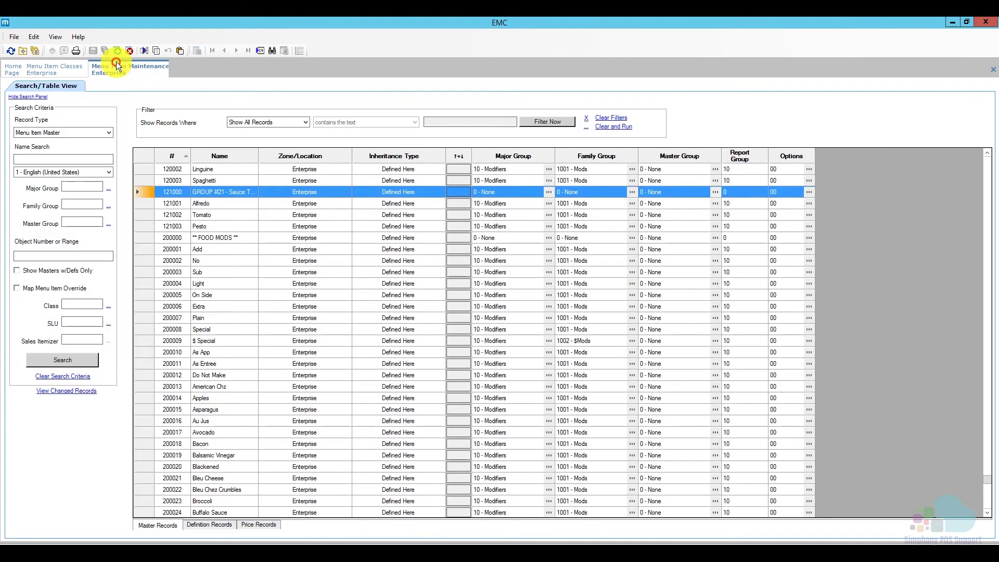
{"action": "left_click", "coordinate": [117, 51]}
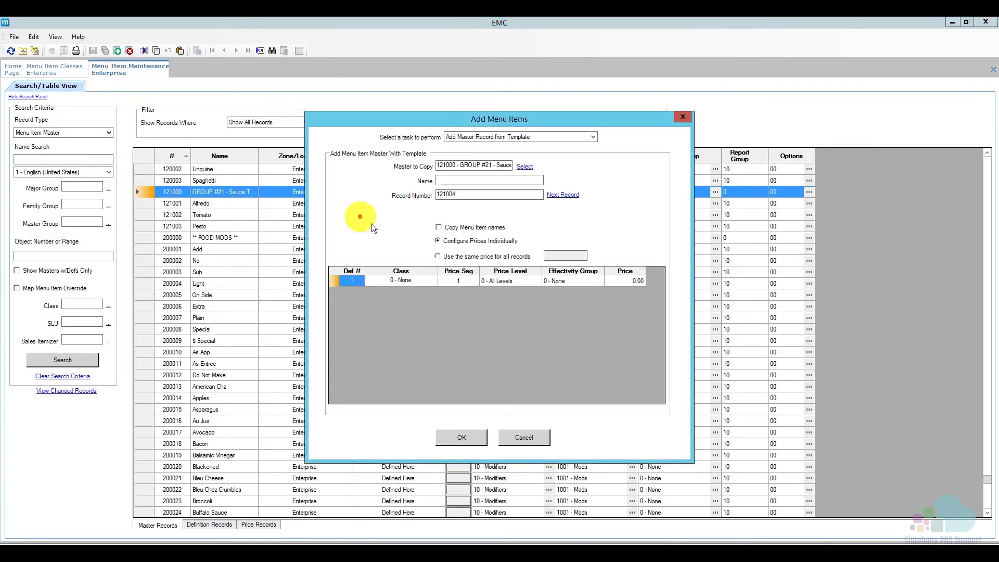
{"action": "left_click", "coordinate": [450, 179]}
{"action": "left_click", "coordinate": [444, 195]}
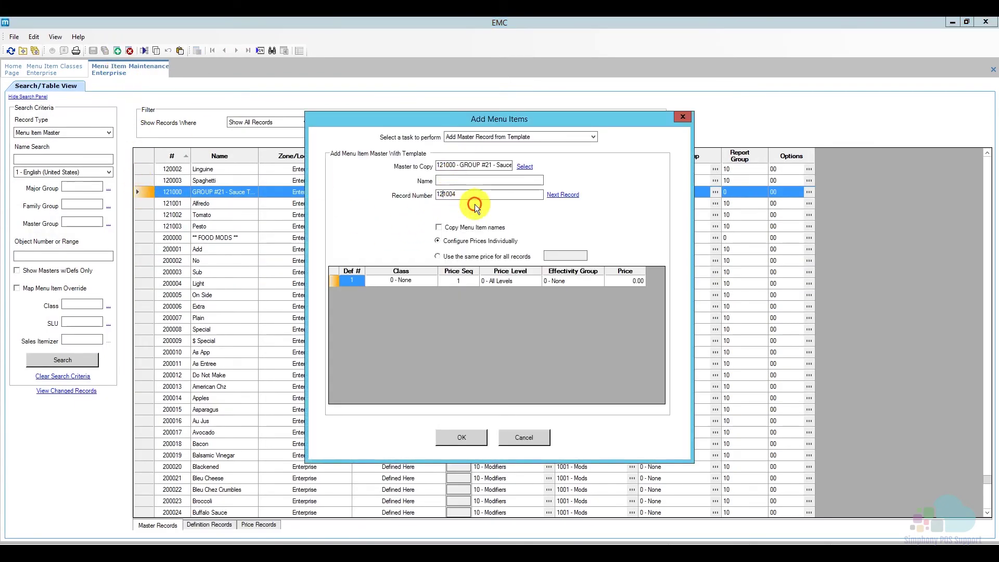
{"action": "key", "text": "Delete"}
{"action": "type", "text": "2"}
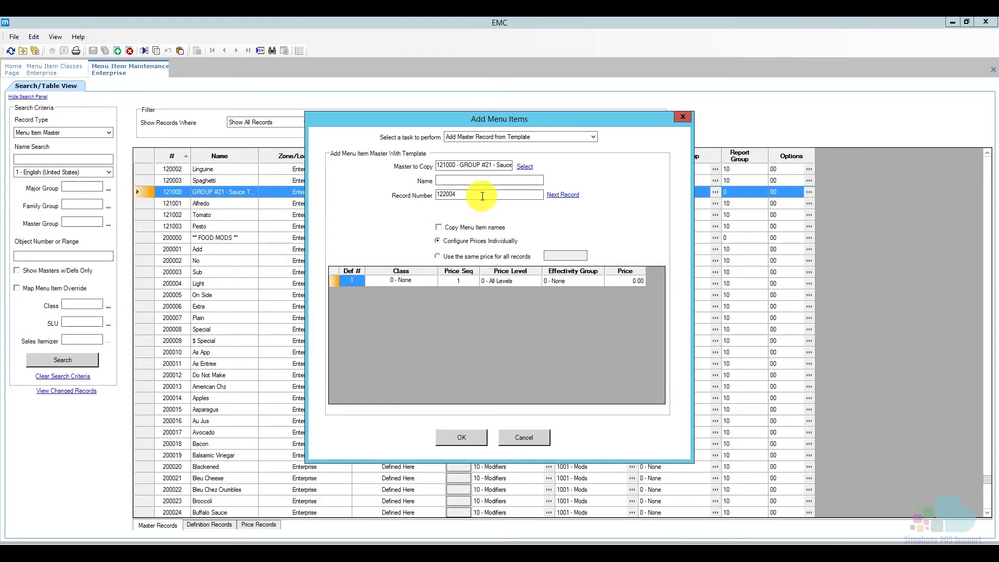
Finish record number 122000, name it 'GROUP #22 - Pasta Protein', and add it.
{"action": "left_click", "coordinate": [482, 196]}
{"action": "key", "text": "BackSpace"}
{"action": "type", "text": "0"}
{"action": "left_click", "coordinate": [472, 180]}
{"action": "type", "text": "GROU"}
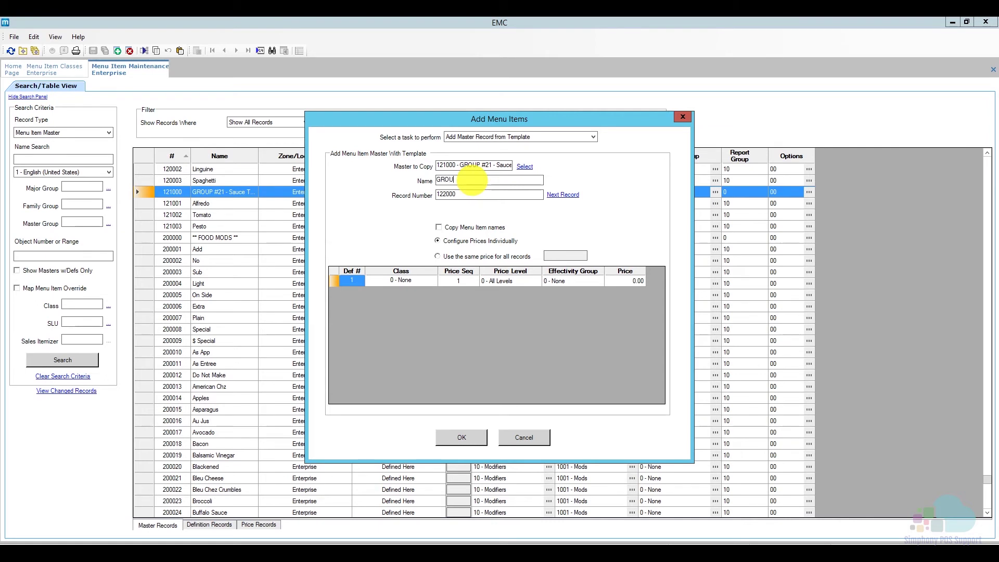
{"action": "type", "text": "P #22 - Pasta Protein"}
{"action": "left_click", "coordinate": [459, 440]}
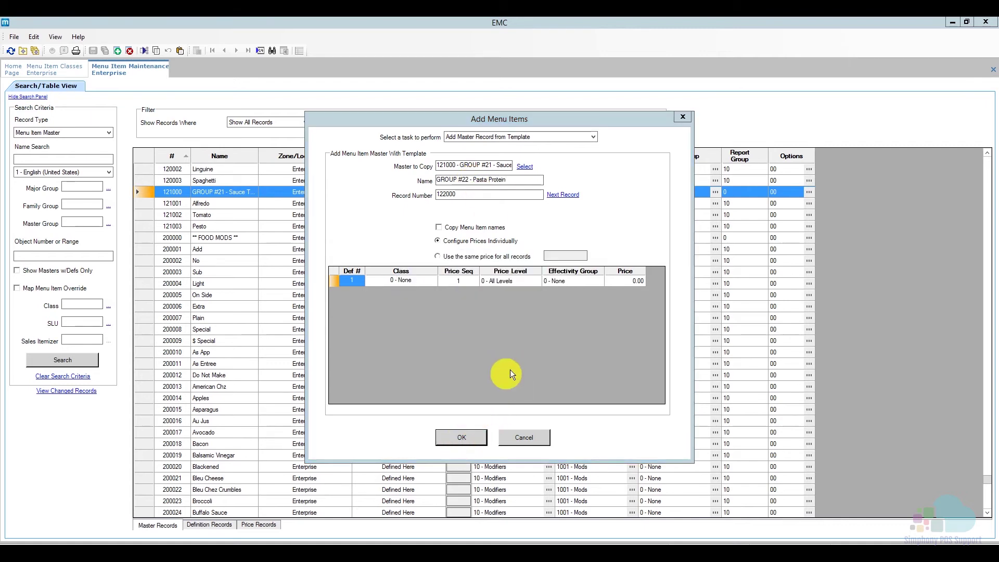
{"action": "left_click", "coordinate": [583, 331]}
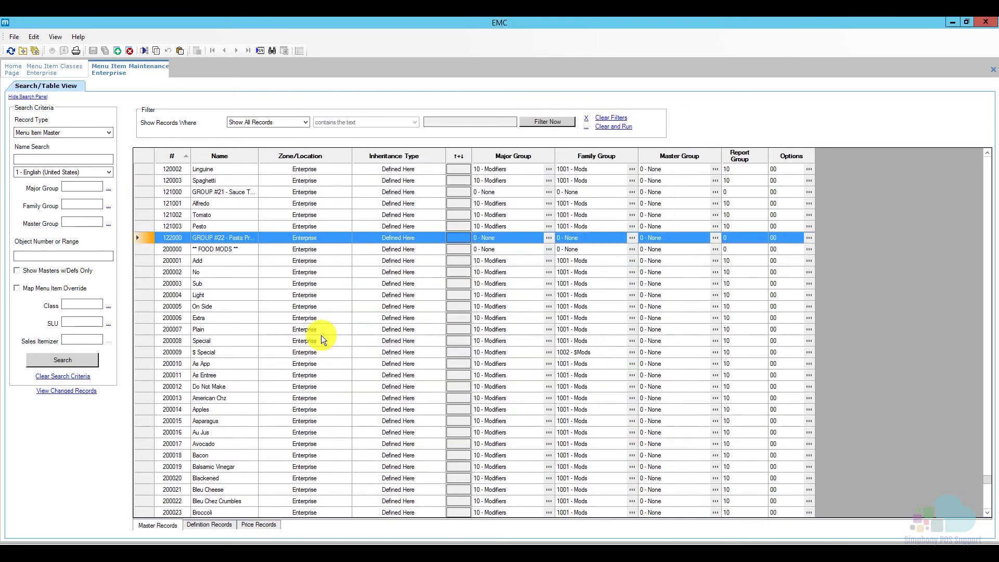
Create record 122001 'Plain' as a copy of Pesto under the Pasta Protein group.
{"action": "left_click", "coordinate": [143, 226]}
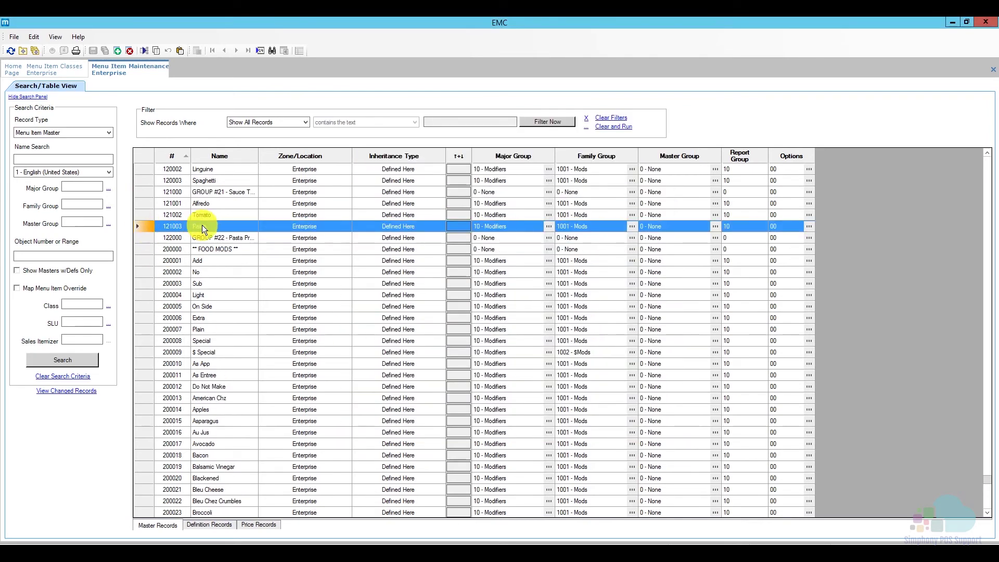
{"action": "left_click", "coordinate": [119, 51]}
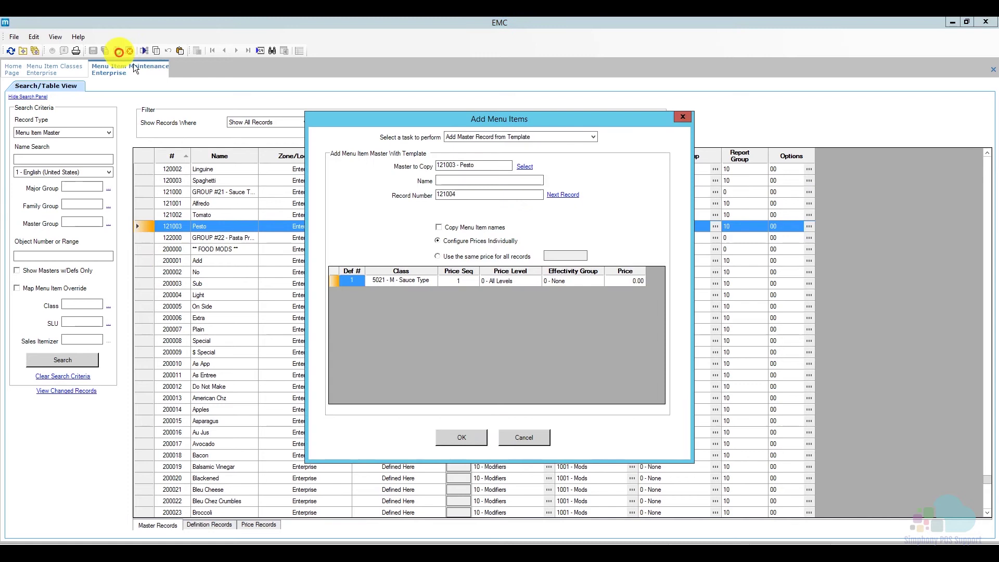
{"action": "left_click", "coordinate": [446, 195]}
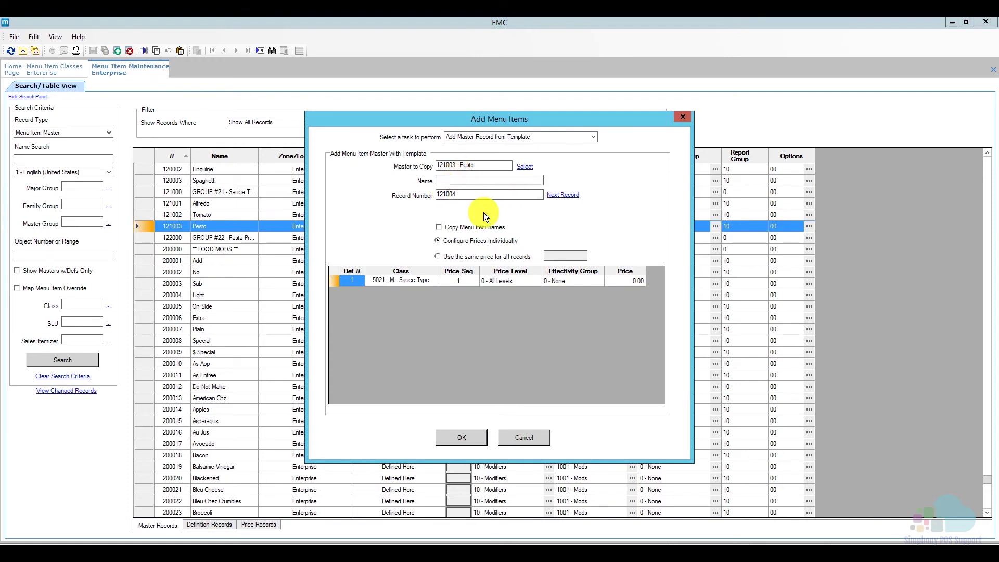
{"action": "key", "text": "BackSpace"}
{"action": "type", "text": "2"}
{"action": "left_click", "coordinate": [477, 198]}
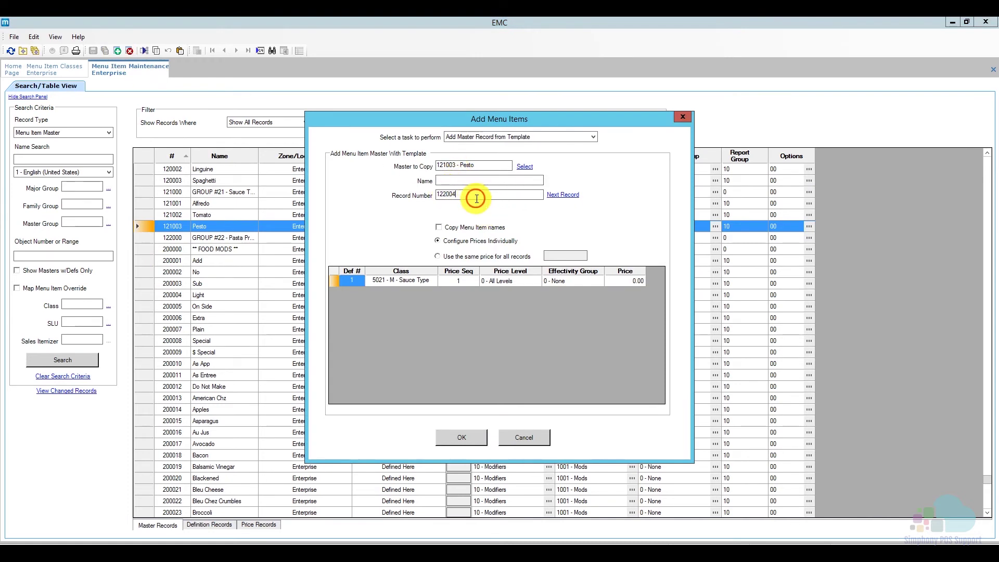
{"action": "type", "text": "1"}
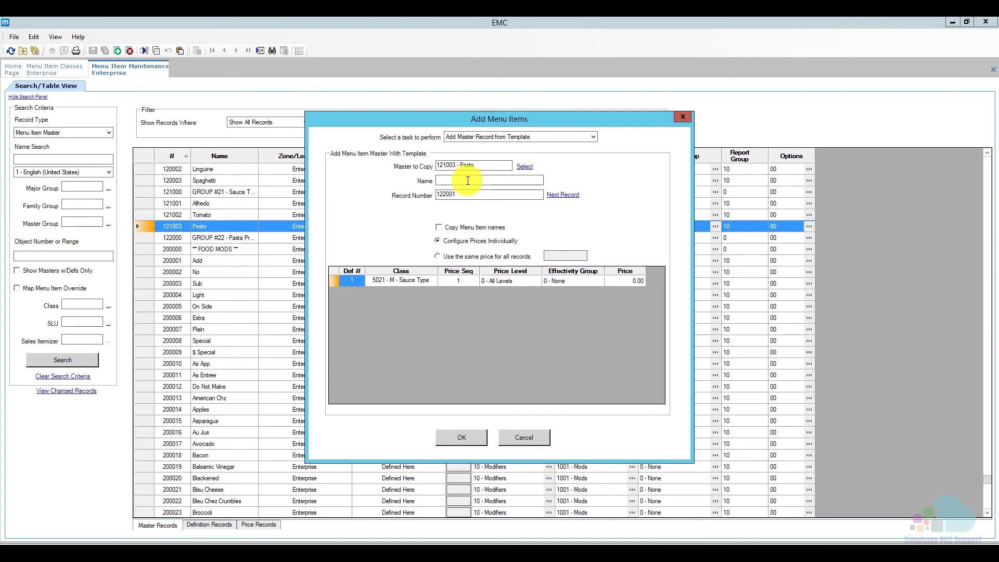
{"action": "left_click", "coordinate": [468, 180]}
{"action": "type", "text": "Plain"}
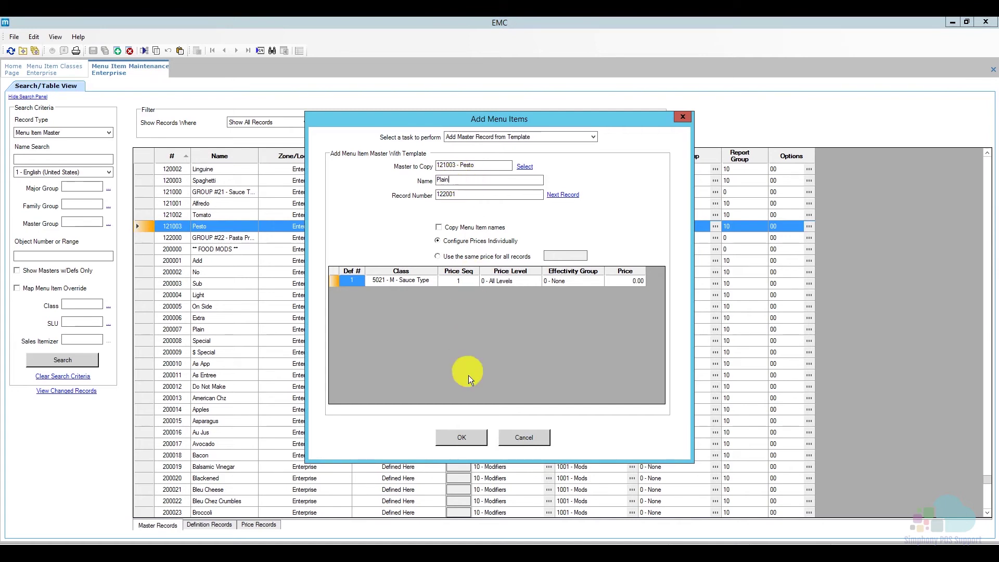
{"action": "left_click", "coordinate": [461, 437]}
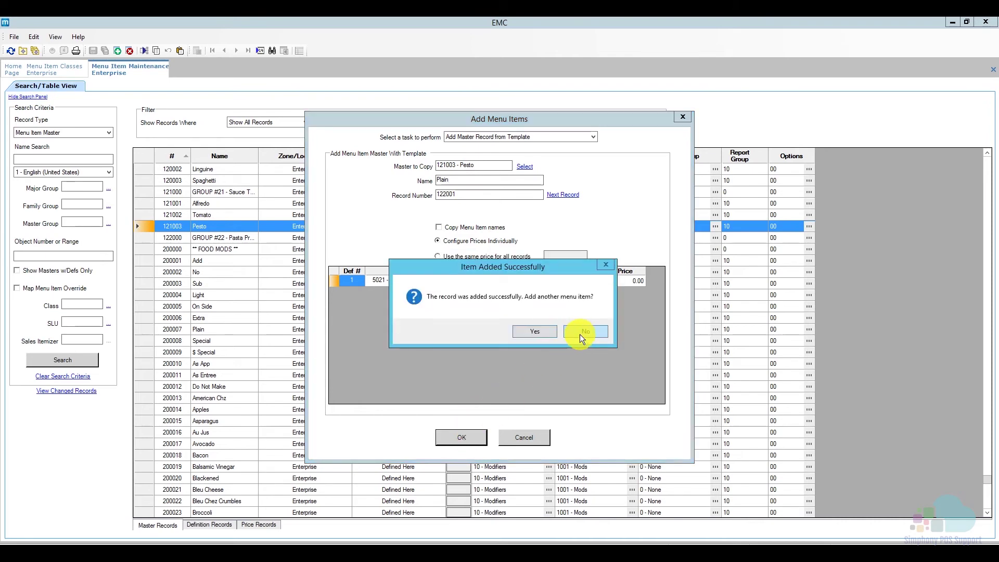
{"action": "left_click", "coordinate": [581, 333]}
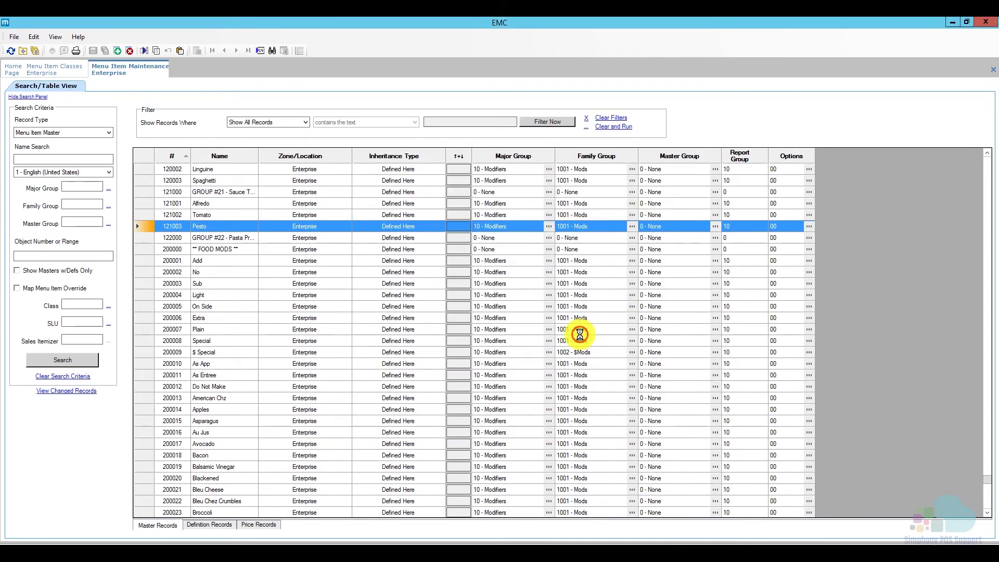
Set Plain's menu item class to 5022 M - Pasta Protein in Definition Records.
{"action": "left_click", "coordinate": [213, 527]}
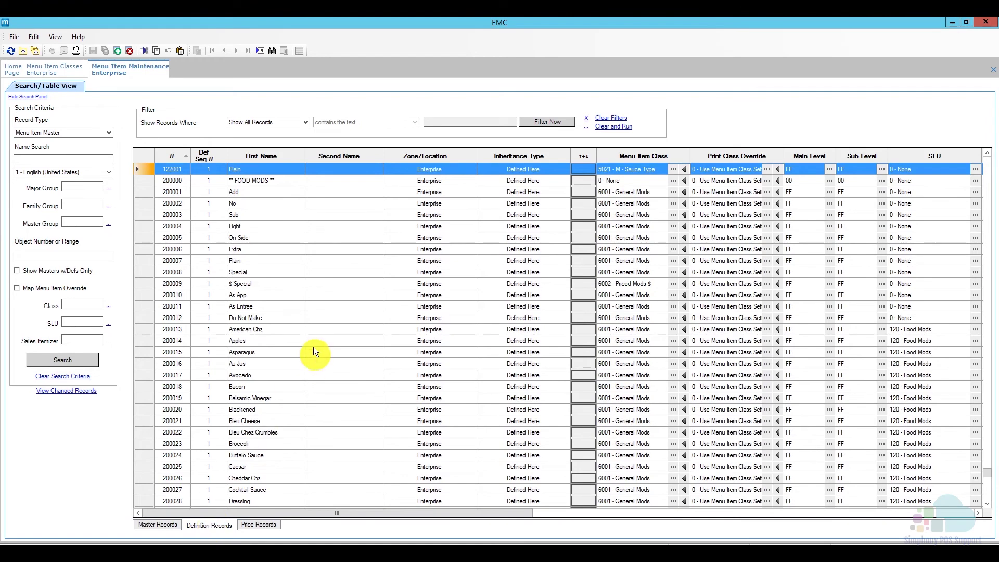
{"action": "left_click", "coordinate": [674, 169]}
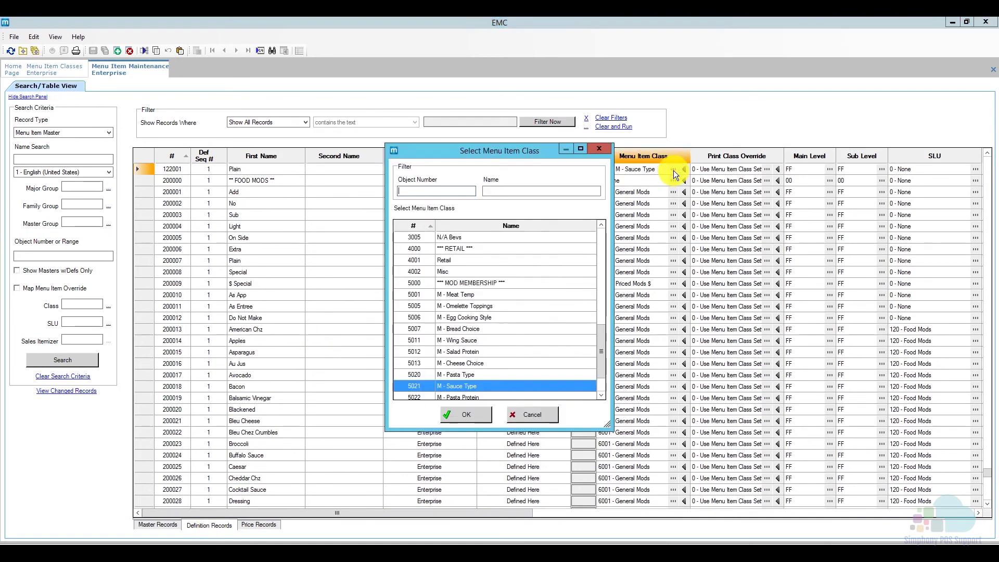
{"action": "left_click", "coordinate": [471, 397]}
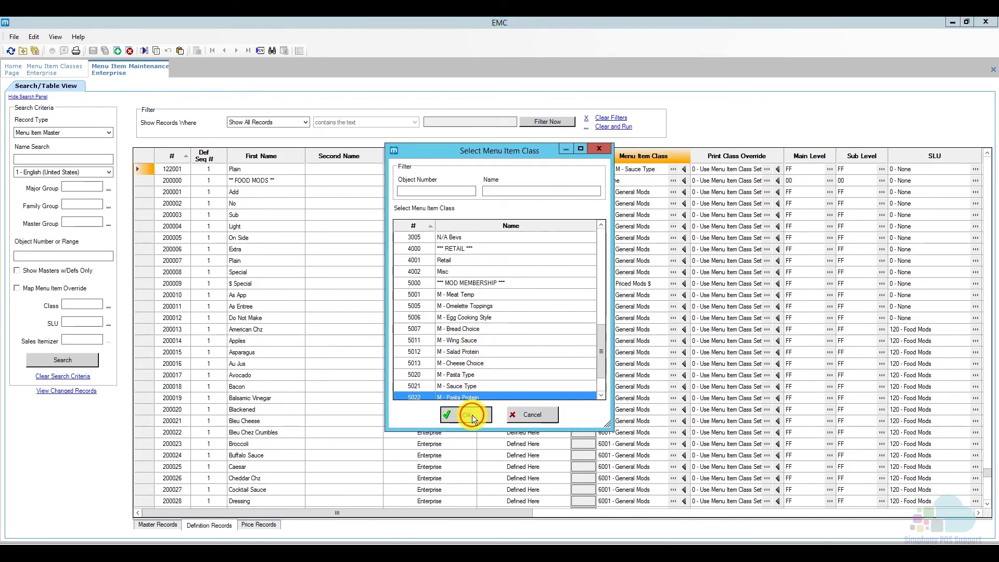
{"action": "left_click", "coordinate": [472, 414]}
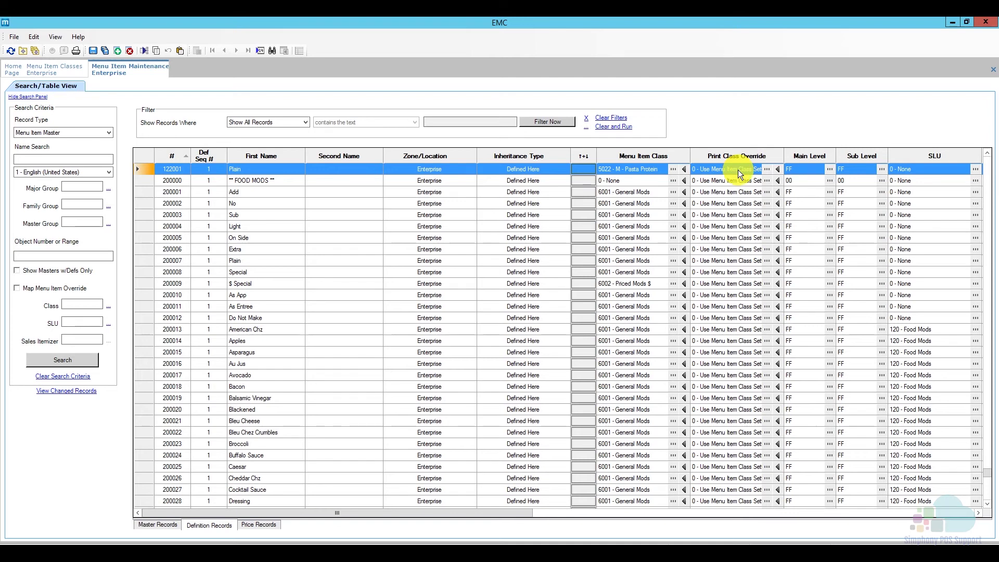
Set Plain's print class override to 103 - $ Mods and save the change.
{"action": "left_click", "coordinate": [766, 169]}
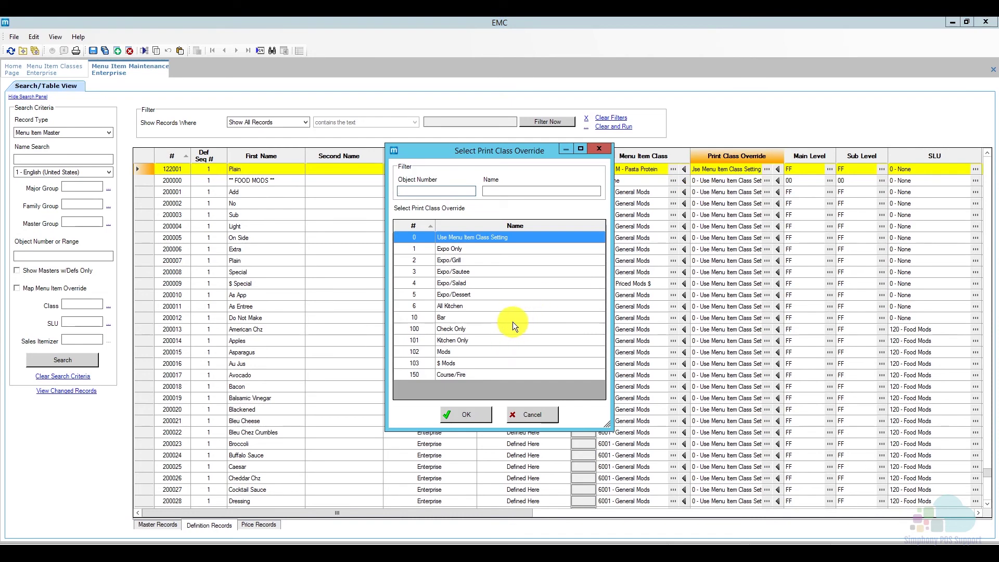
{"action": "left_click", "coordinate": [471, 361]}
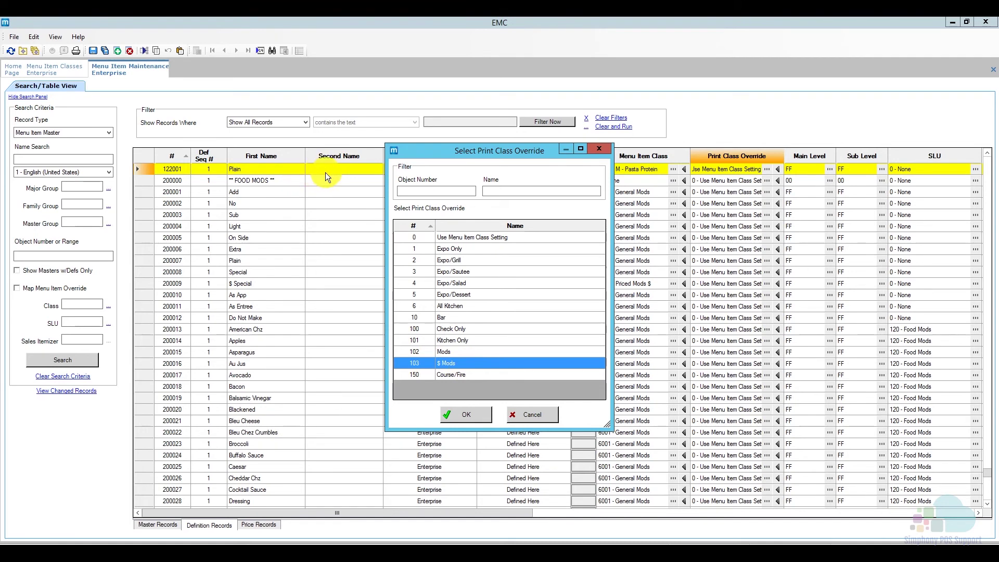
{"action": "left_click", "coordinate": [461, 413]}
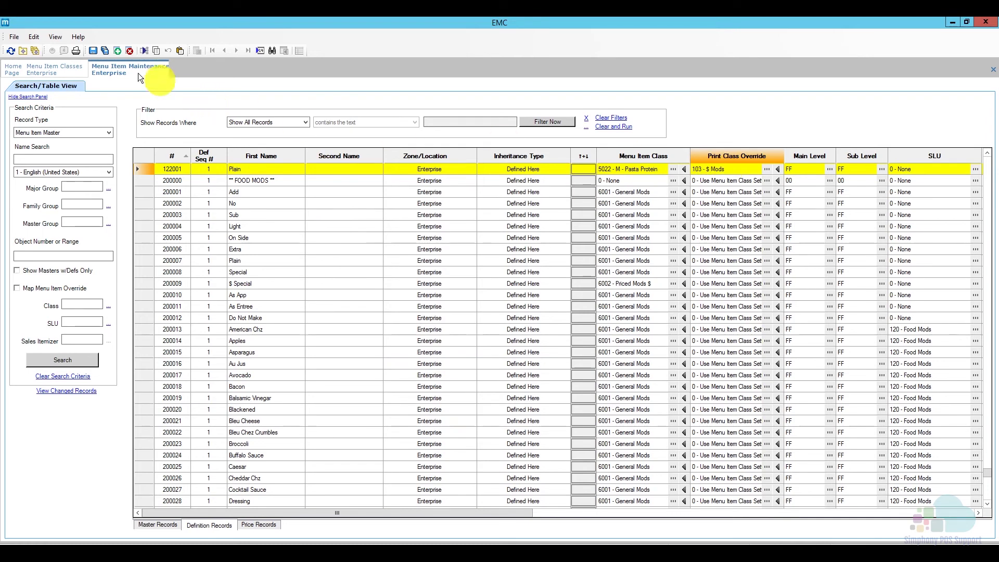
{"action": "left_click", "coordinate": [93, 50]}
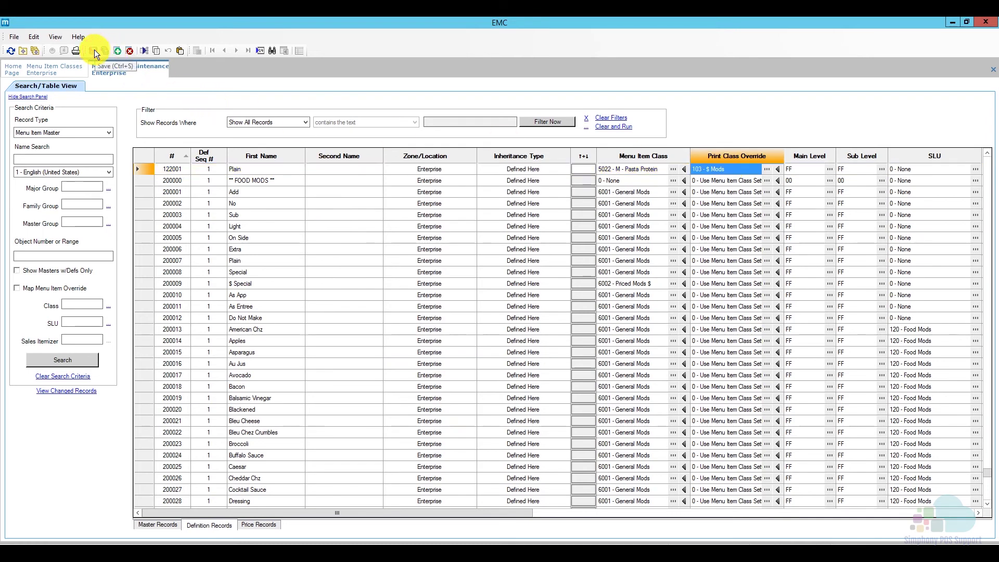
Add Mushrooms, copied from Plain, as a new menu item priced 1.00.
{"action": "left_click", "coordinate": [144, 170]}
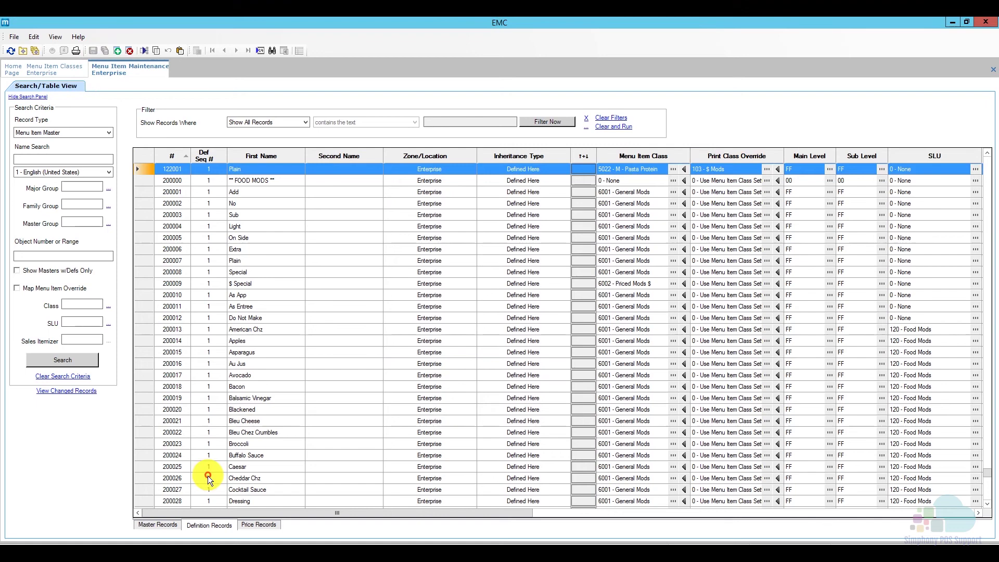
{"action": "left_click", "coordinate": [159, 524]}
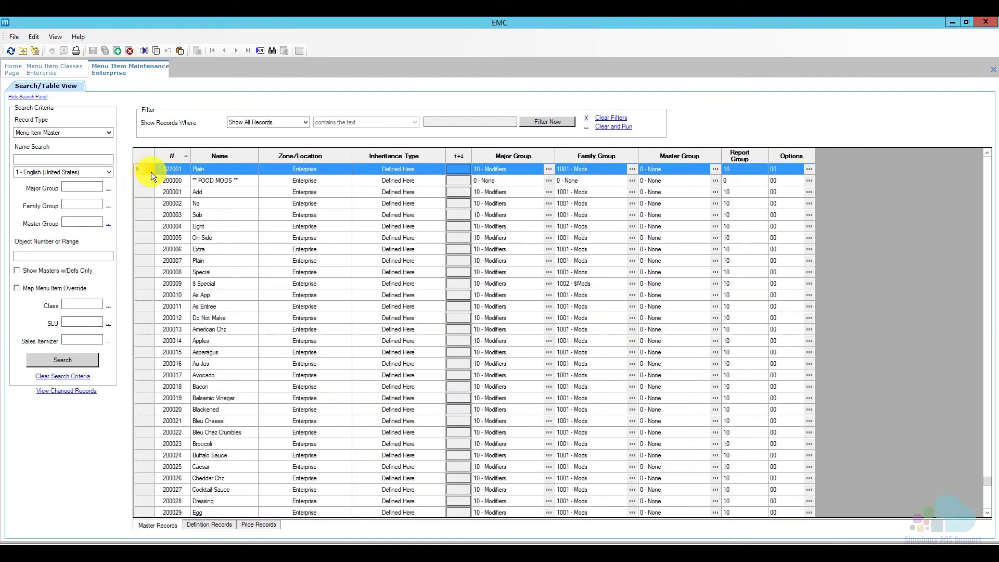
{"action": "scroll", "coordinate": [208, 218], "scroll_direction": "up", "scroll_amount": 2}
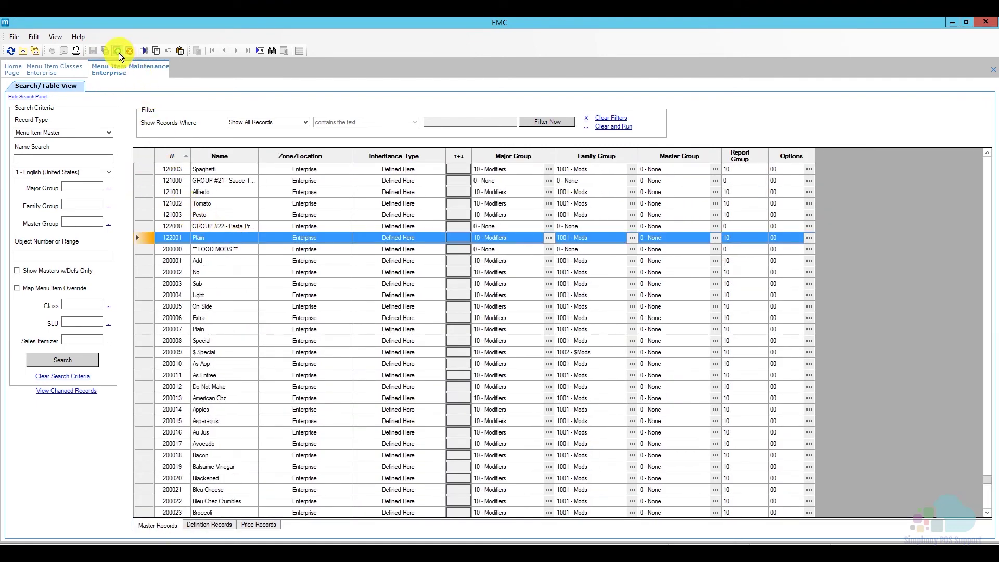
{"action": "left_click", "coordinate": [118, 51]}
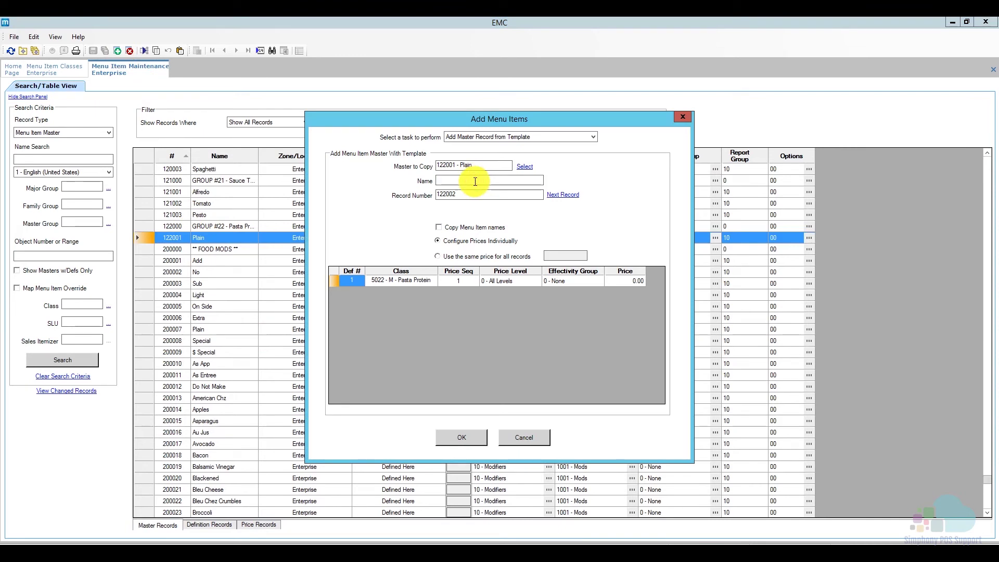
{"action": "type", "text": "Mushrooms"}
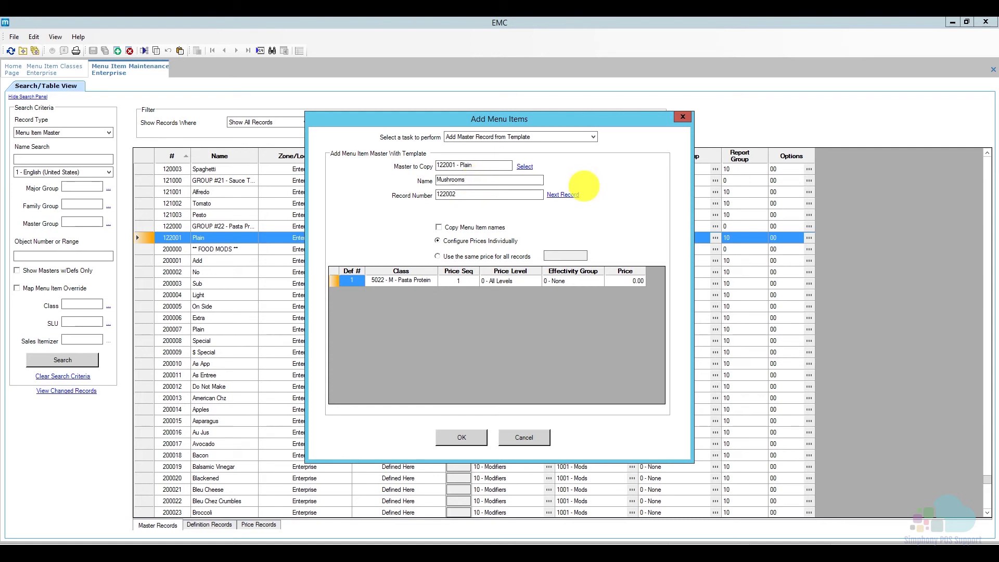
{"action": "left_click", "coordinate": [628, 281]}
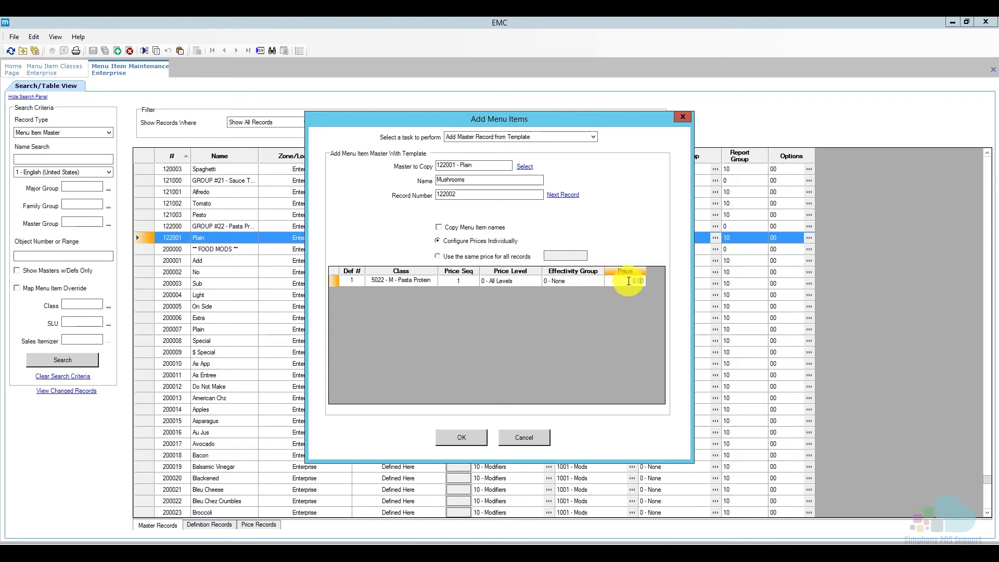
{"action": "type", "text": "1"}
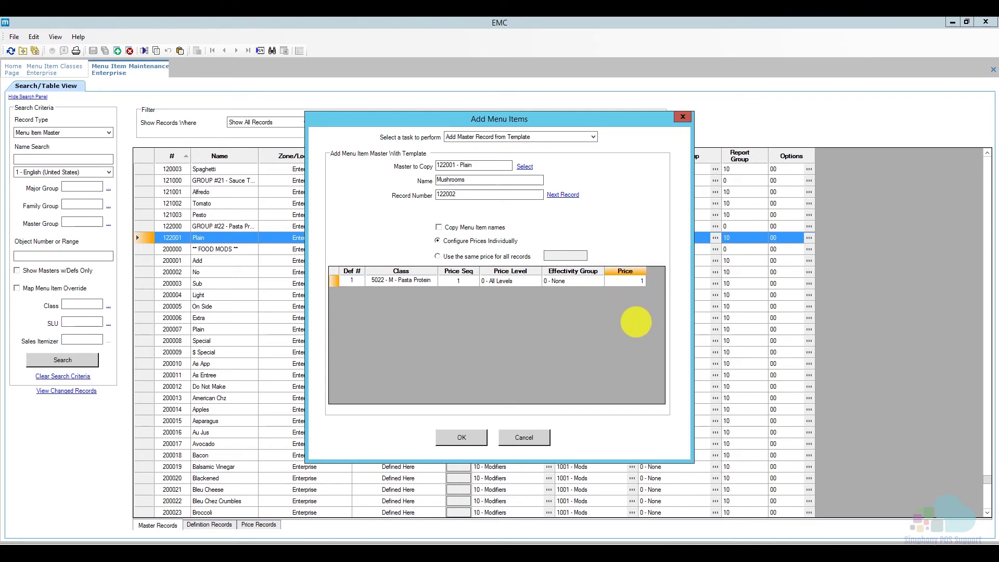
{"action": "type", "text": ".00"}
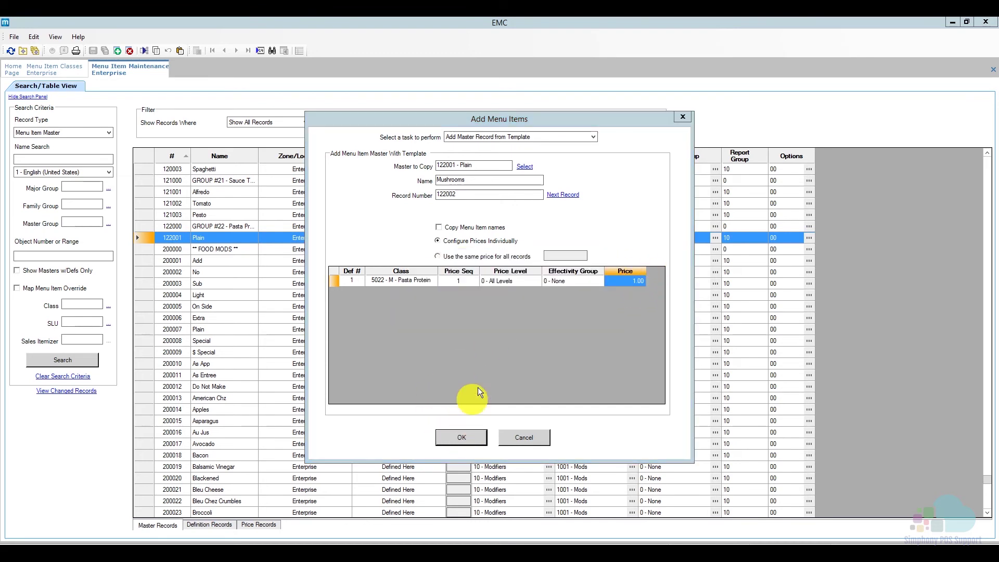
{"action": "left_click", "coordinate": [533, 332]}
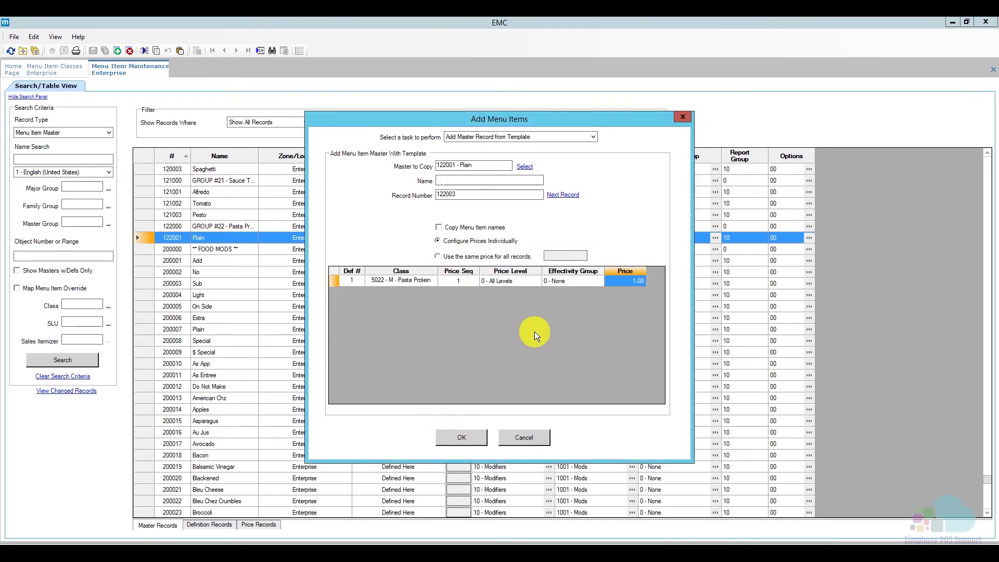
Add Meatballs as menu item 122003 priced 2.00, then start another record.
{"action": "type", "text": "Meatballs"}
{"action": "left_click", "coordinate": [644, 282]}
{"action": "type", "text": "2"}
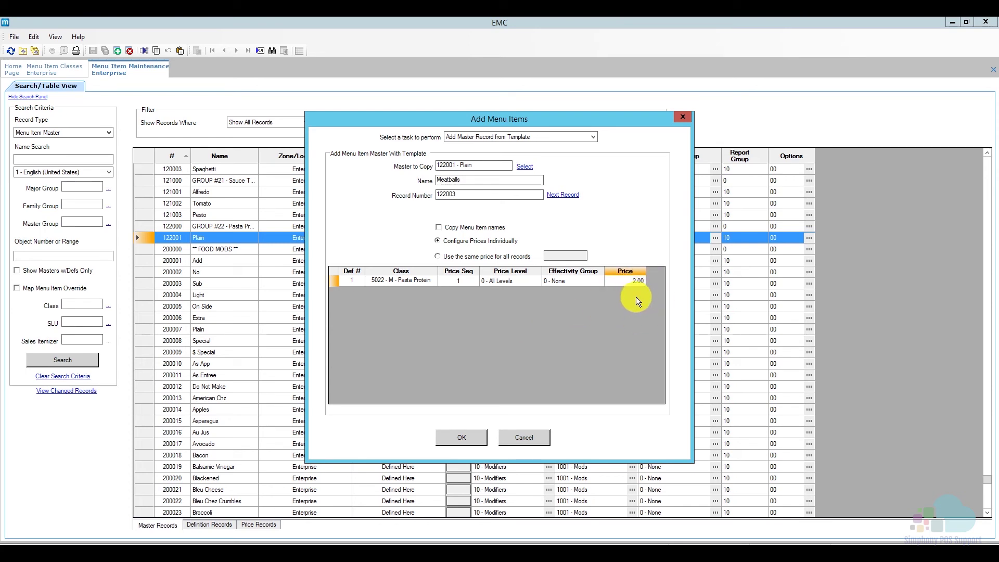
{"action": "left_click", "coordinate": [464, 436]}
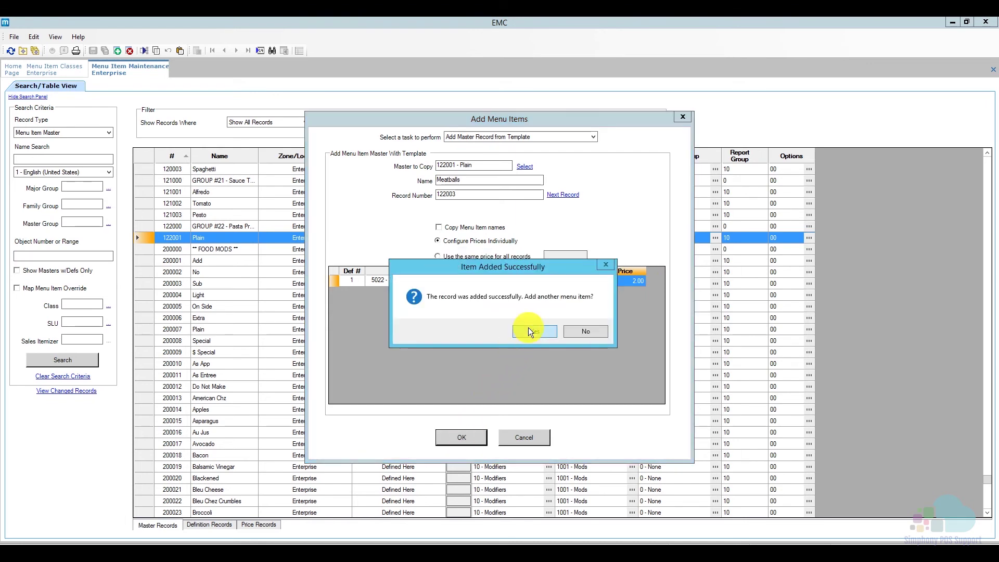
{"action": "left_click", "coordinate": [528, 332]}
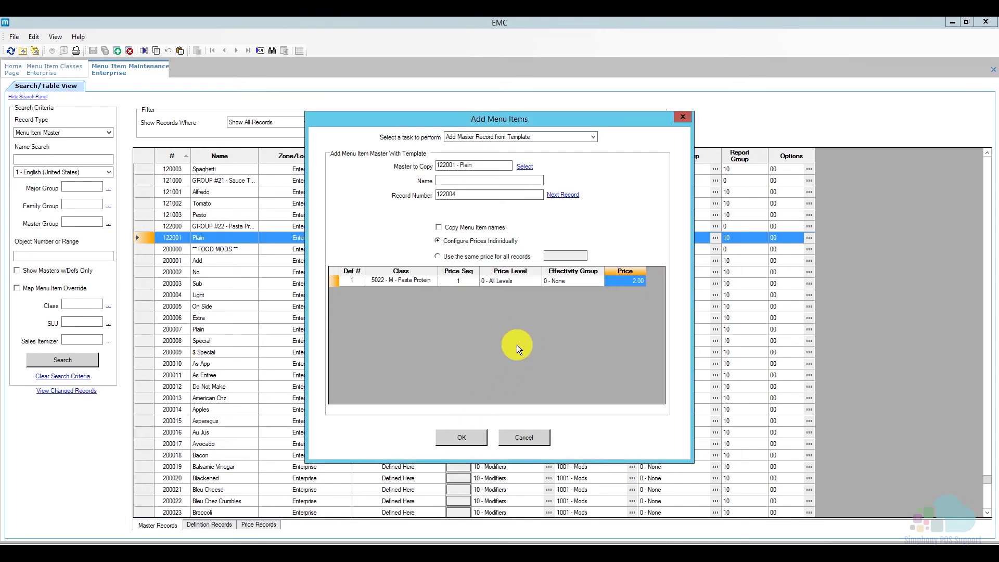
Add Chicken as menu item 122004 priced 4.00, then start another record.
{"action": "type", "text": "Chicken"}
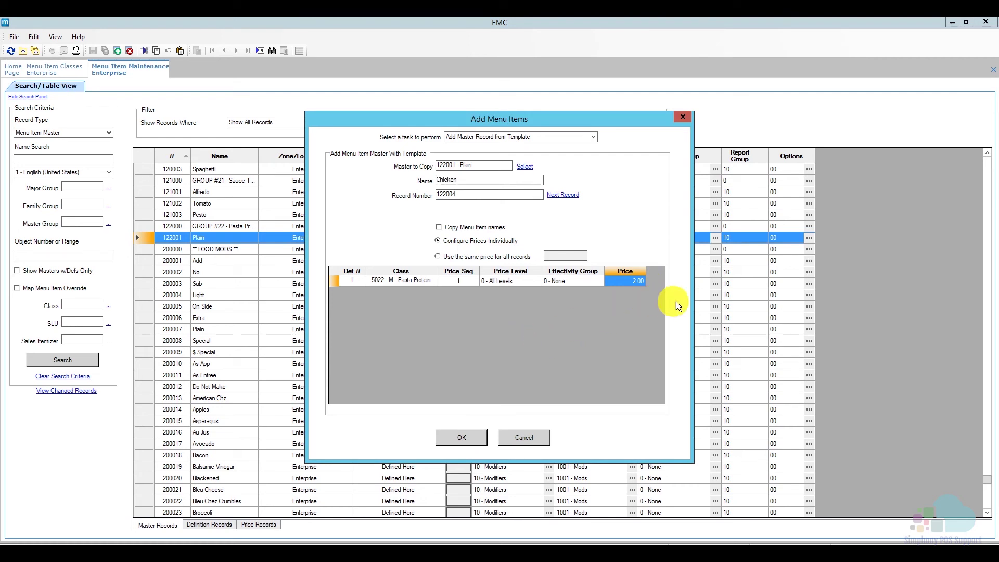
{"action": "left_click", "coordinate": [631, 281]}
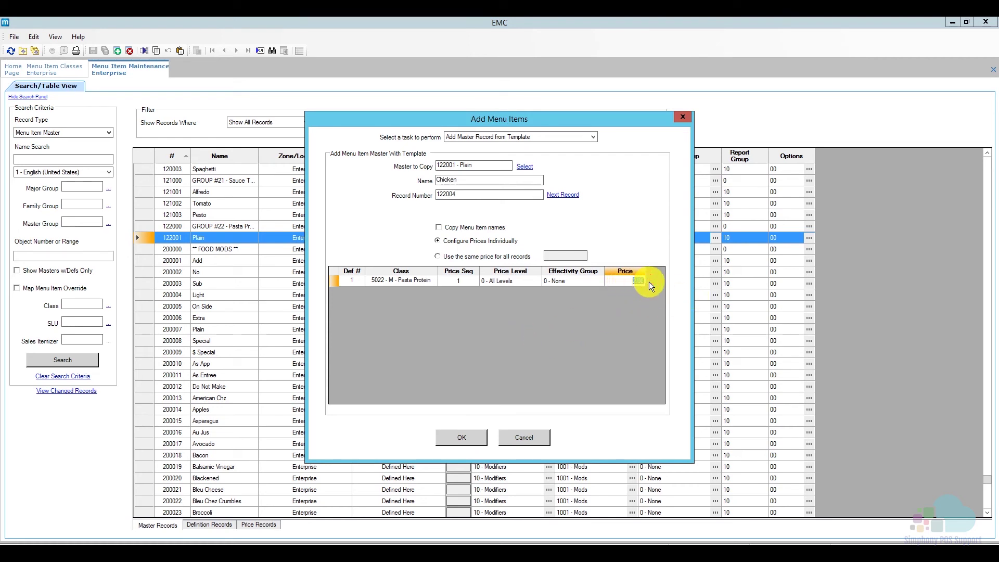
{"action": "type", "text": "4.00"}
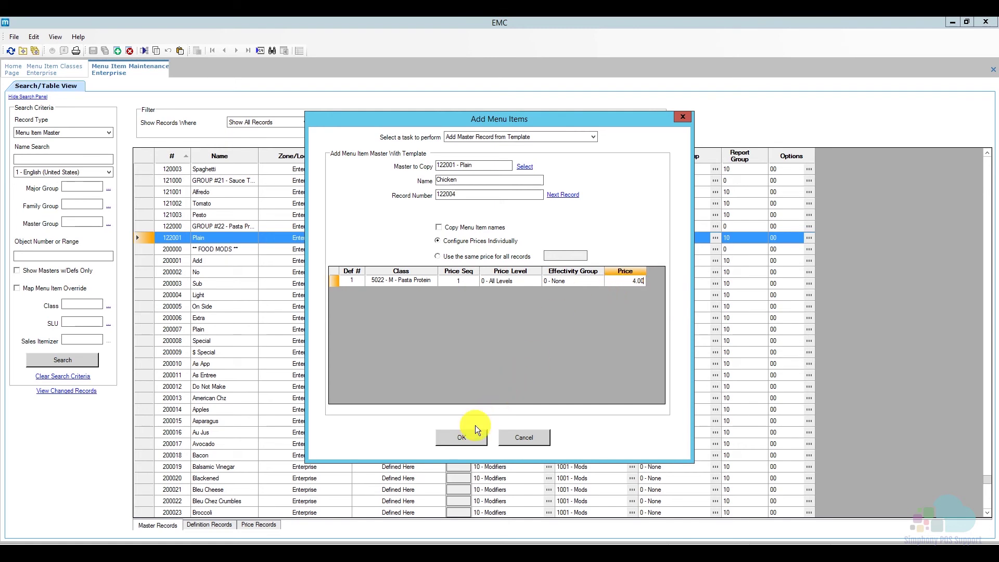
{"action": "left_click", "coordinate": [462, 437]}
{"action": "left_click", "coordinate": [526, 336]}
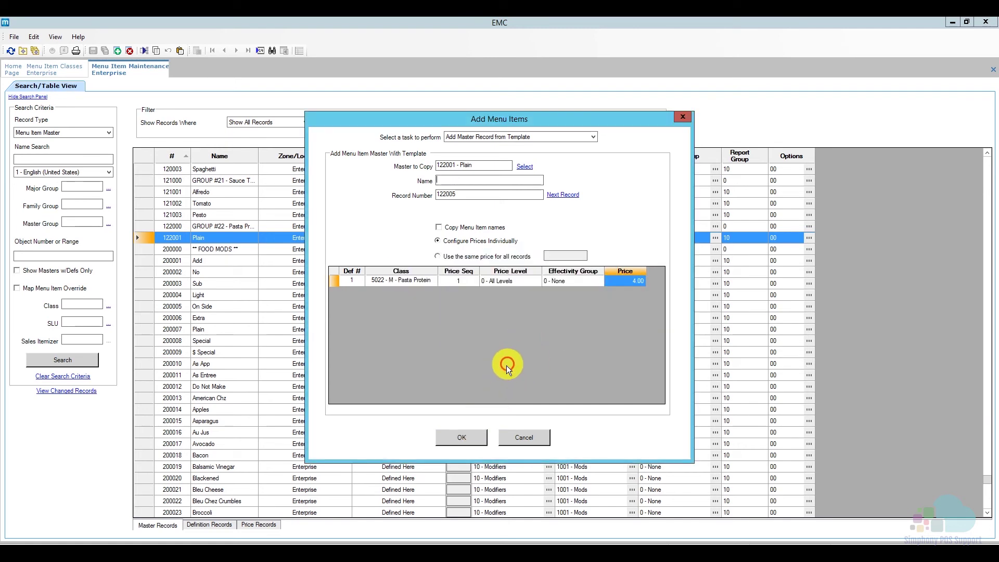
Add Salmon as menu item 122005 priced 7.00 and finish adding items.
{"action": "type", "text": "Salmon"}
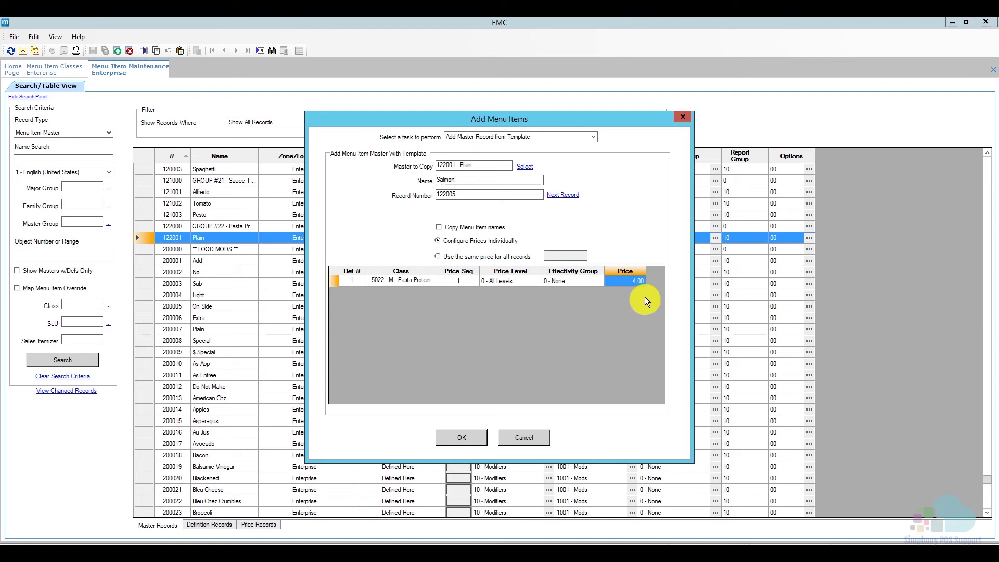
{"action": "left_click", "coordinate": [627, 283]}
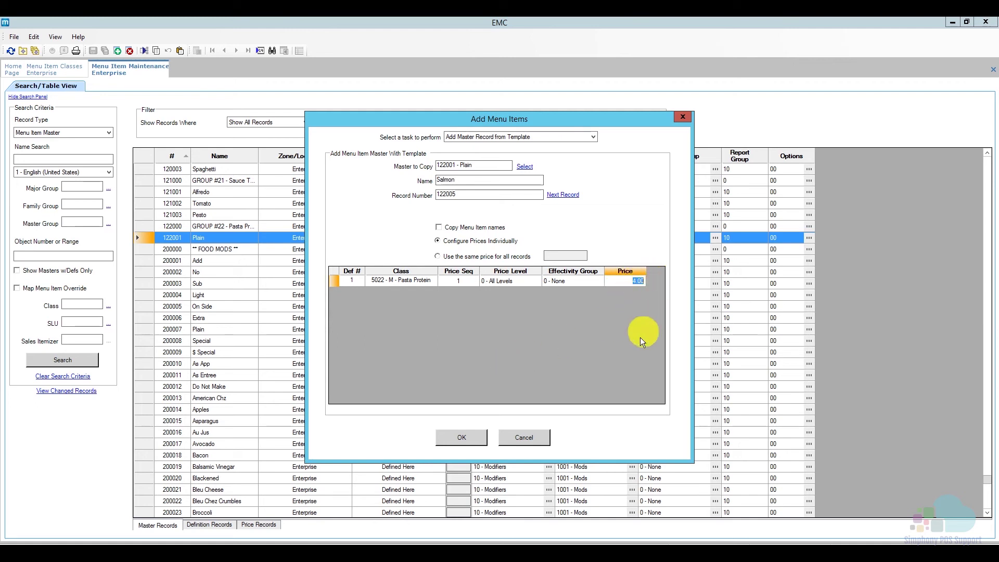
{"action": "type", "text": "7.00"}
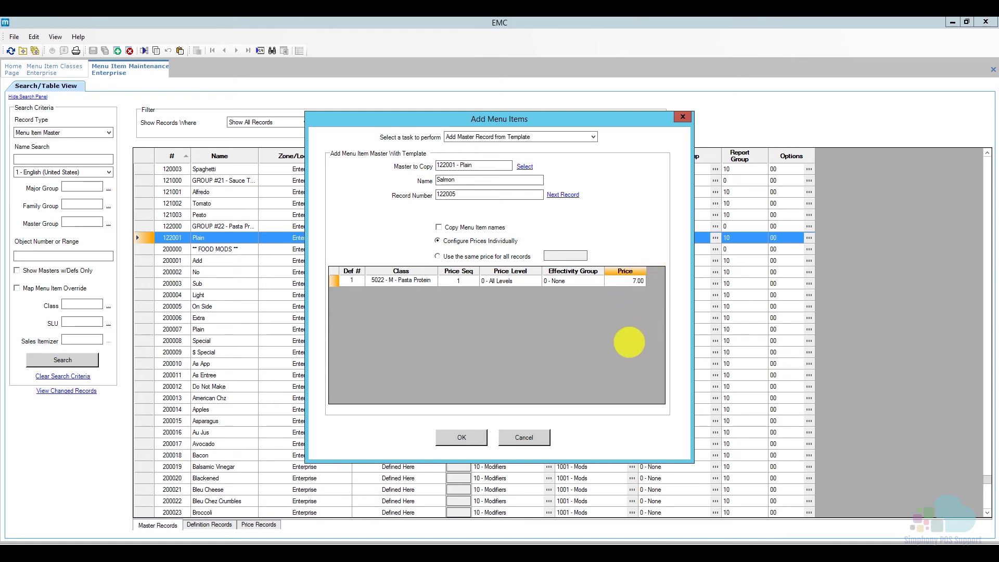
{"action": "left_click", "coordinate": [458, 437]}
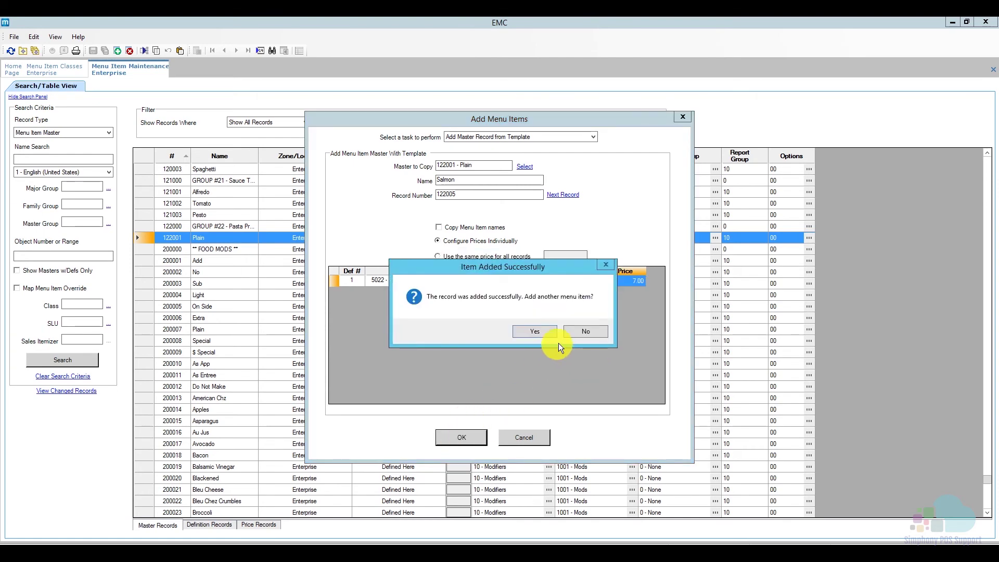
{"action": "left_click", "coordinate": [577, 332]}
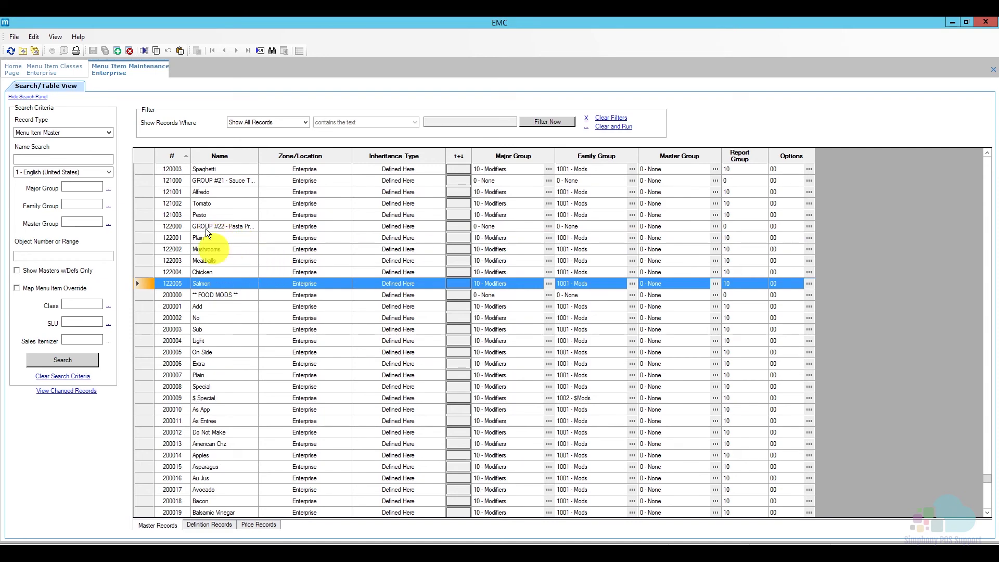
Close the Menu Item Maintenance and Menu Item Classes tabs.
{"action": "right_click", "coordinate": [128, 74]}
{"action": "left_click", "coordinate": [146, 79]}
{"action": "right_click", "coordinate": [67, 68]}
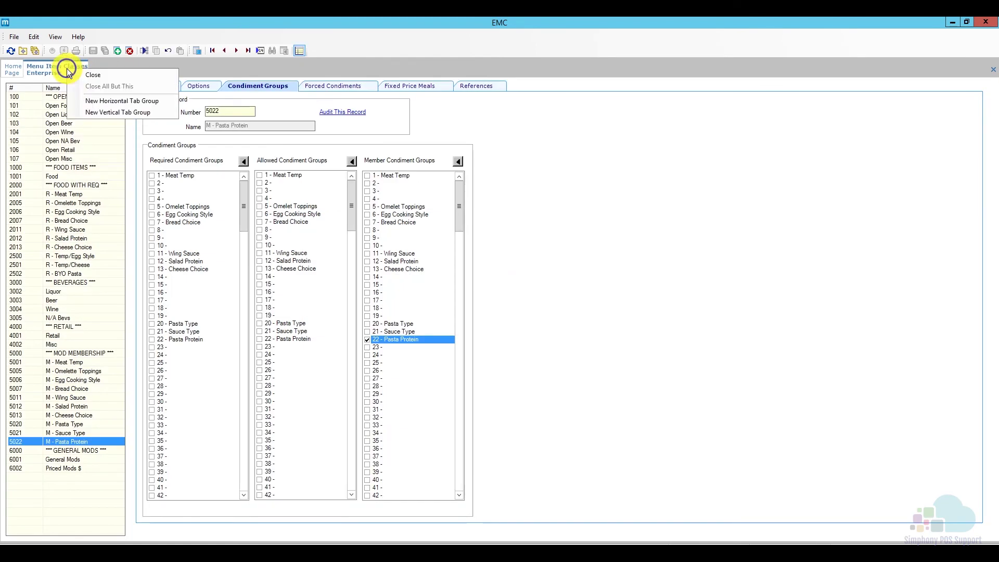
{"action": "left_click", "coordinate": [85, 73]}
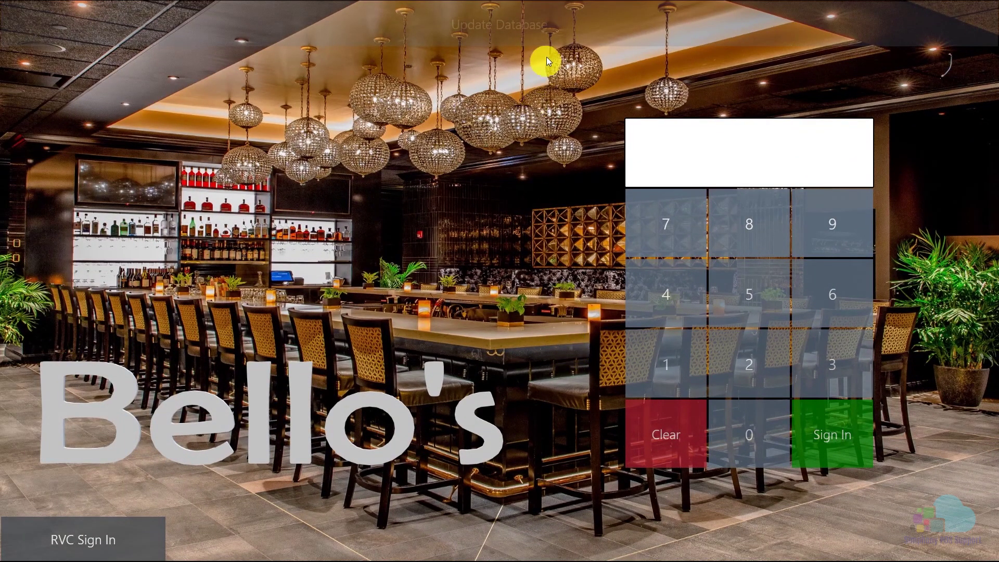
Sign in to the POS workstation with the employee PIN.
{"action": "left_click", "coordinate": [551, 34]}
{"action": "left_click", "coordinate": [648, 367]}
{"action": "left_click", "coordinate": [805, 423]}
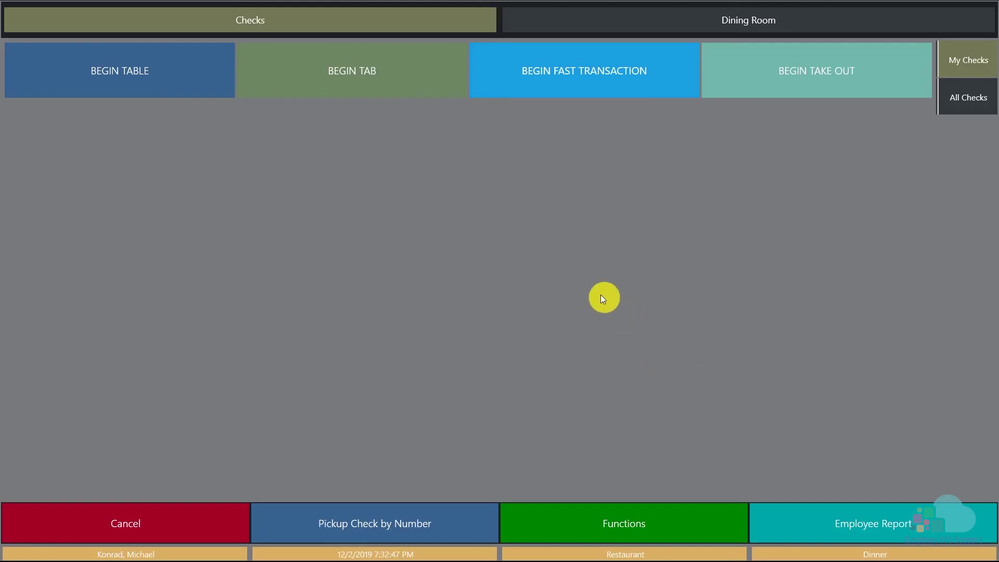
Start a fast transaction and order Build Your Own Pasta for seat 1.
{"action": "left_click", "coordinate": [584, 96]}
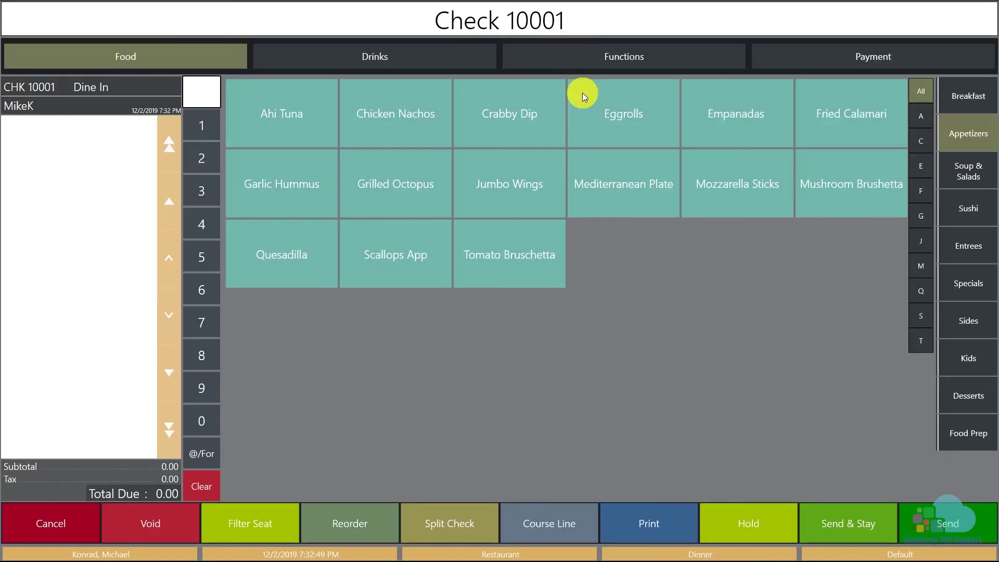
{"action": "left_click", "coordinate": [962, 246]}
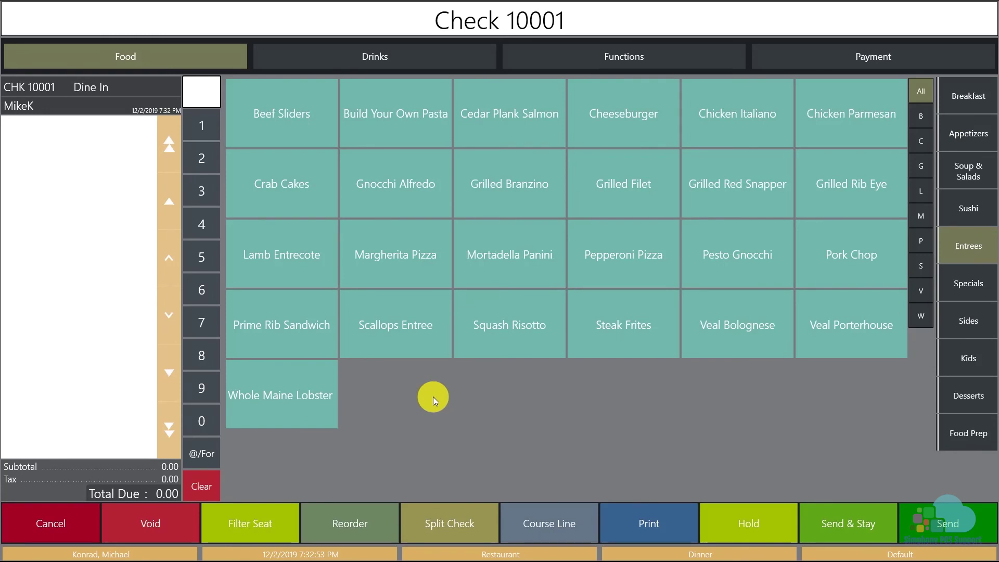
{"action": "left_click", "coordinate": [396, 134]}
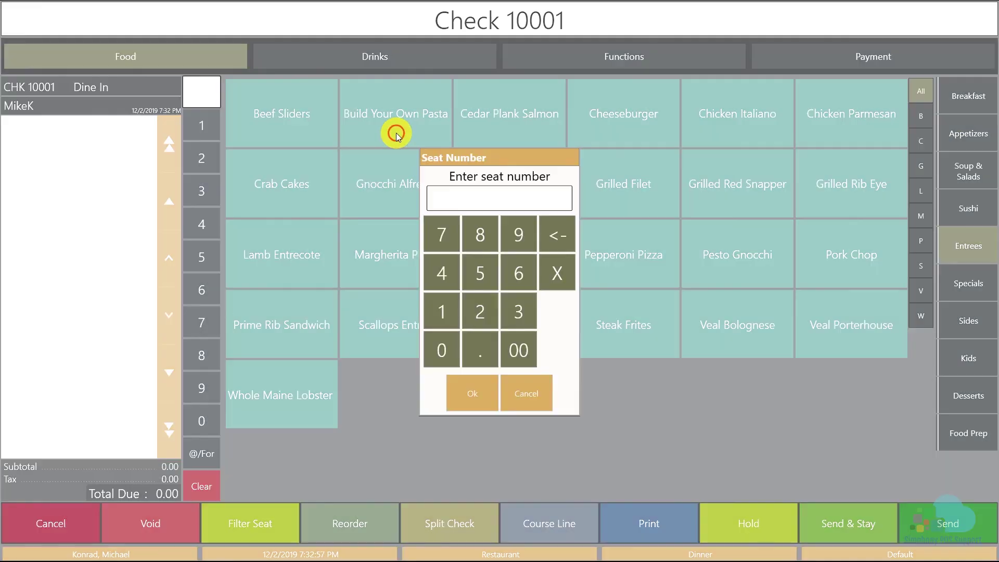
{"action": "left_click", "coordinate": [448, 314]}
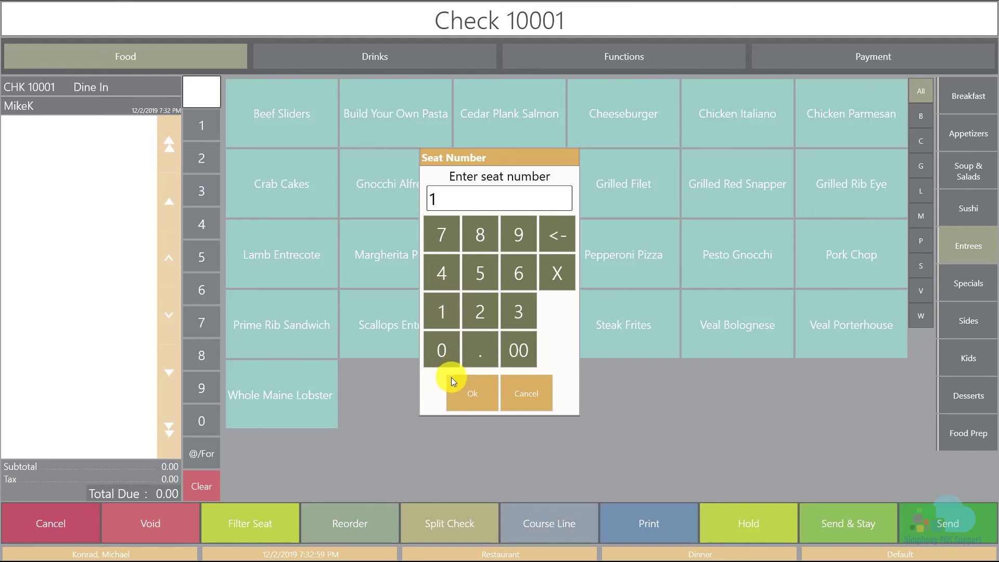
{"action": "left_click", "coordinate": [463, 392]}
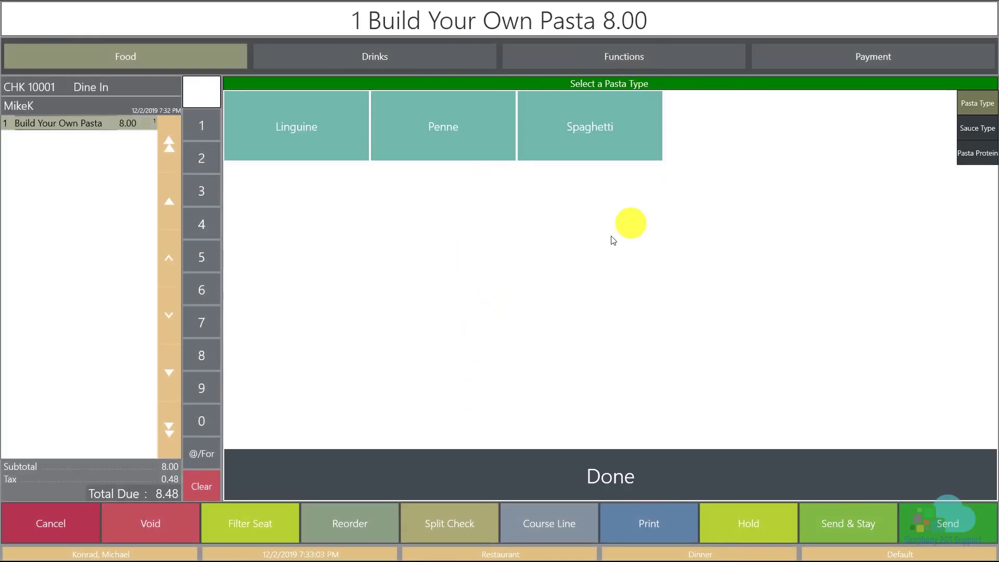
Choose Penne, Alfredo and Salmon (7.00), then send check 10001 for $15.90.
{"action": "left_click", "coordinate": [438, 151]}
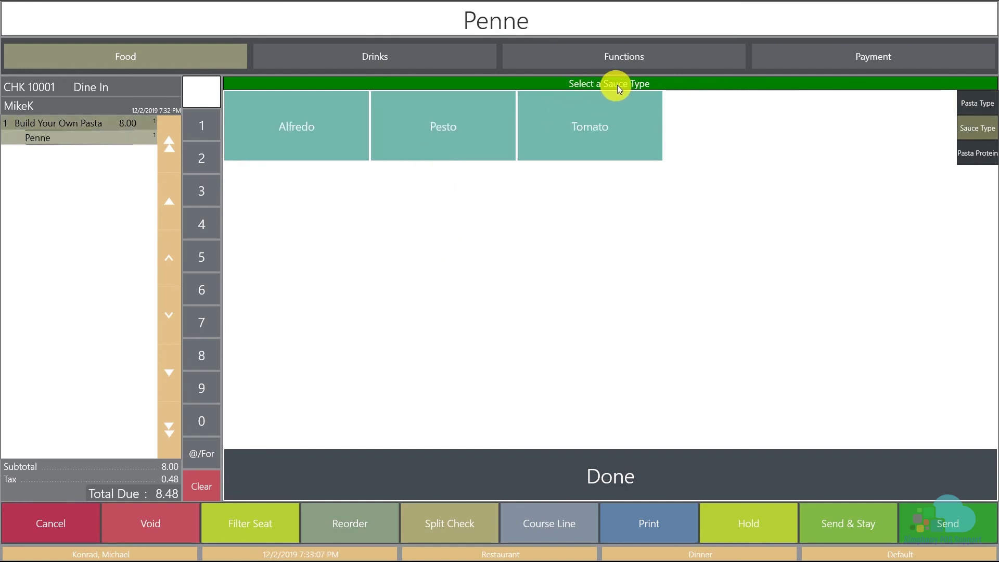
{"action": "left_click", "coordinate": [334, 153]}
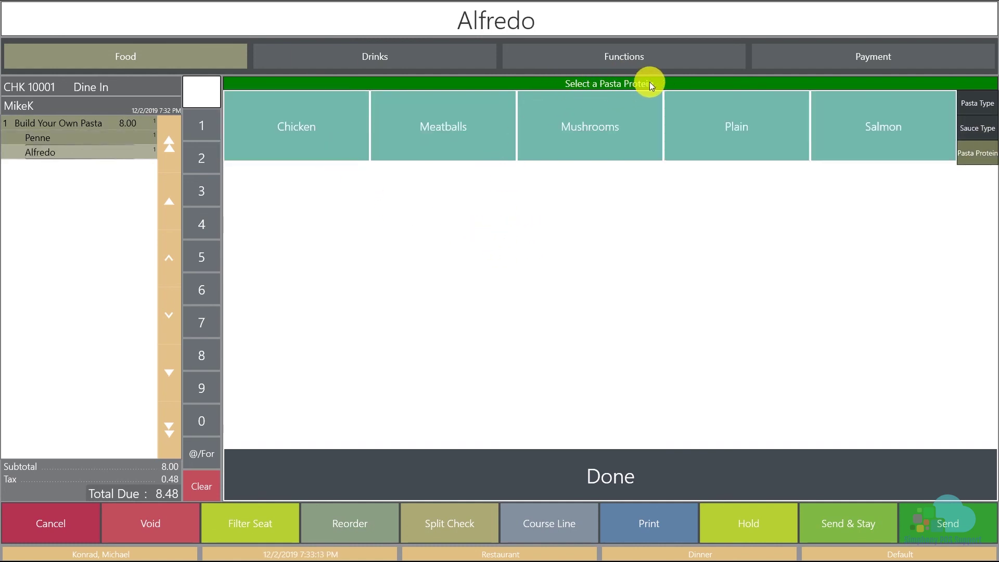
{"action": "left_click", "coordinate": [864, 140]}
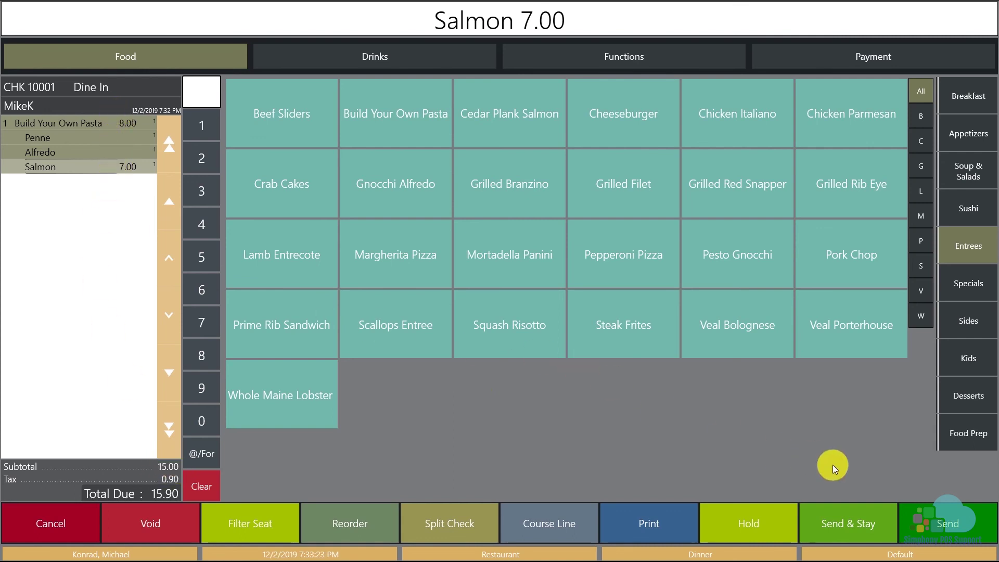
{"action": "left_click", "coordinate": [933, 514]}
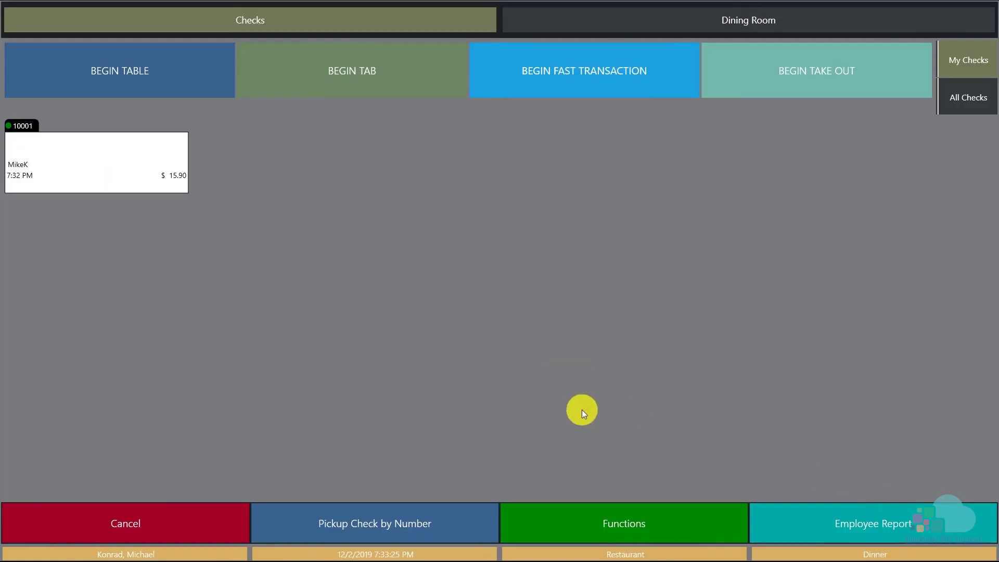
Sign out of the workstation from the Checks screen.
{"action": "left_click", "coordinate": [195, 534]}
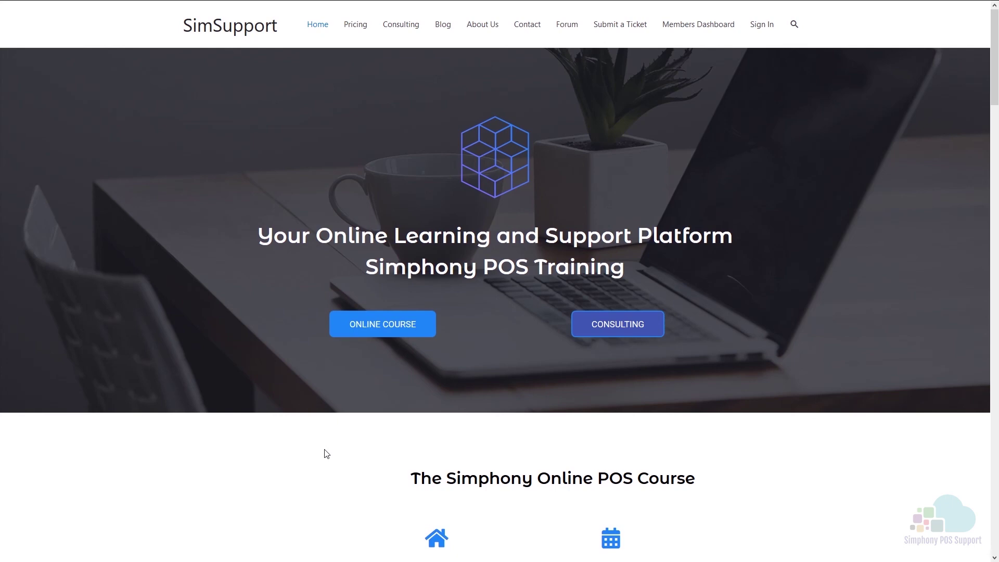
Open the SimSupport online course page and scroll to the Boot Camp course topics.
{"action": "left_click", "coordinate": [357, 334]}
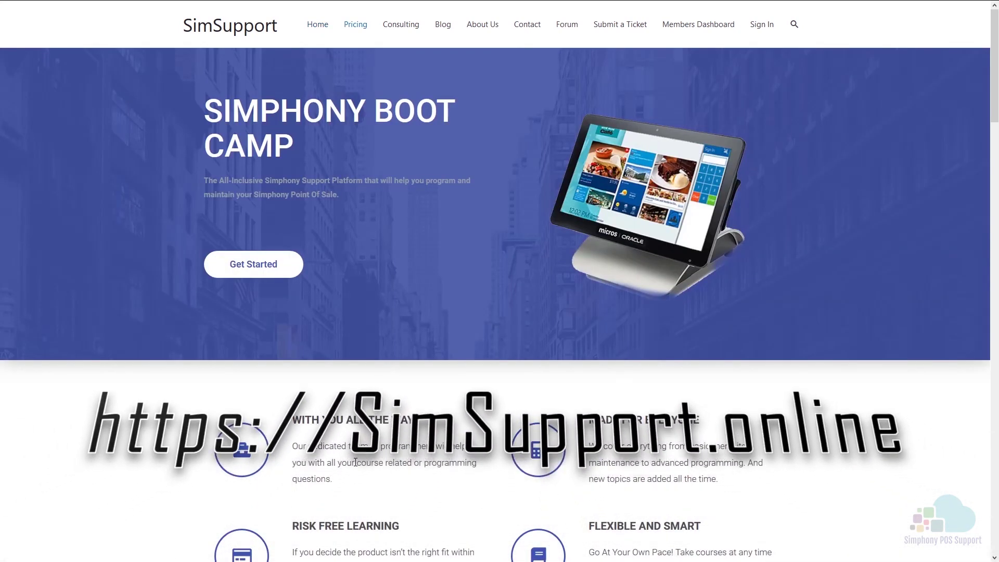
{"action": "scroll", "coordinate": [356, 462], "scroll_direction": "down", "scroll_amount": 4}
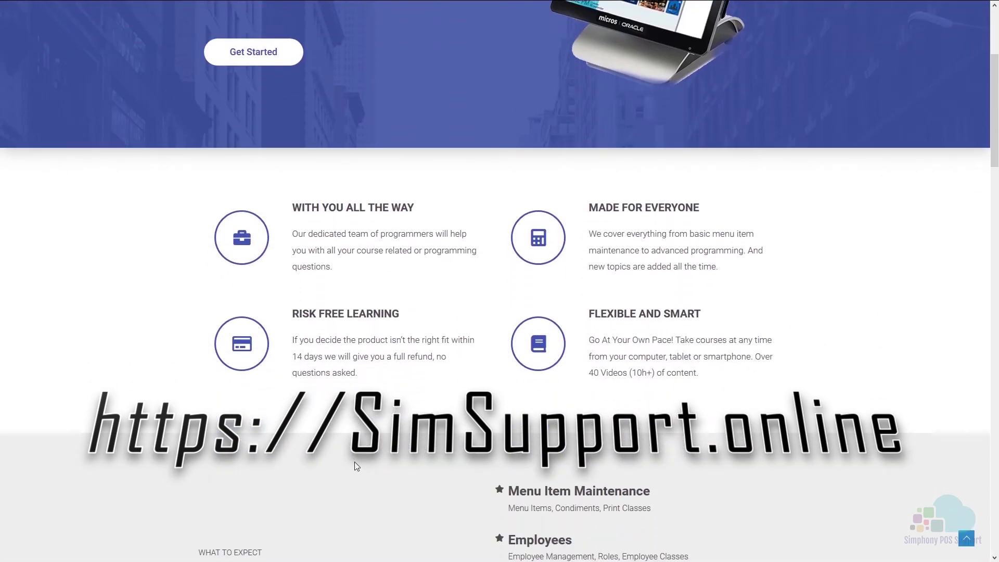
{"action": "scroll", "coordinate": [356, 466], "scroll_direction": "down", "scroll_amount": 3}
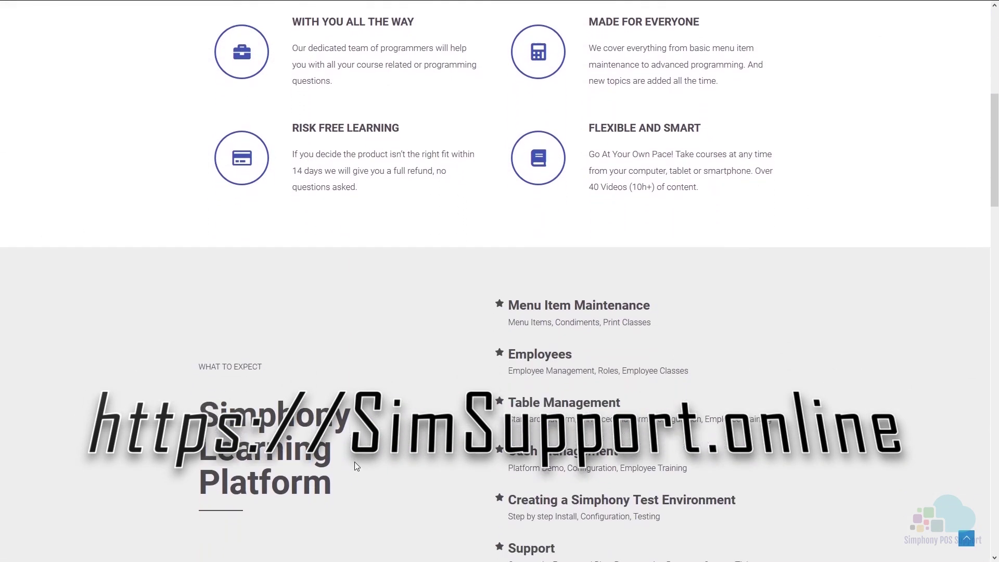